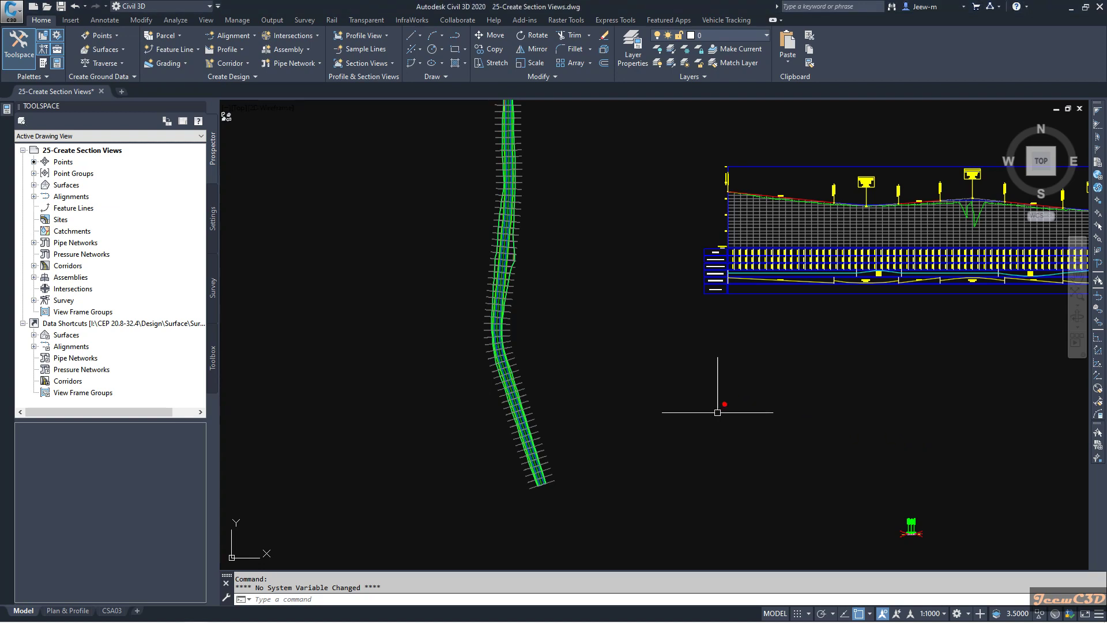
Step: Examine the road alignment with its sample lines, the profile view and the section view at station 0+000.00
scroll(676, 475, down, 3)
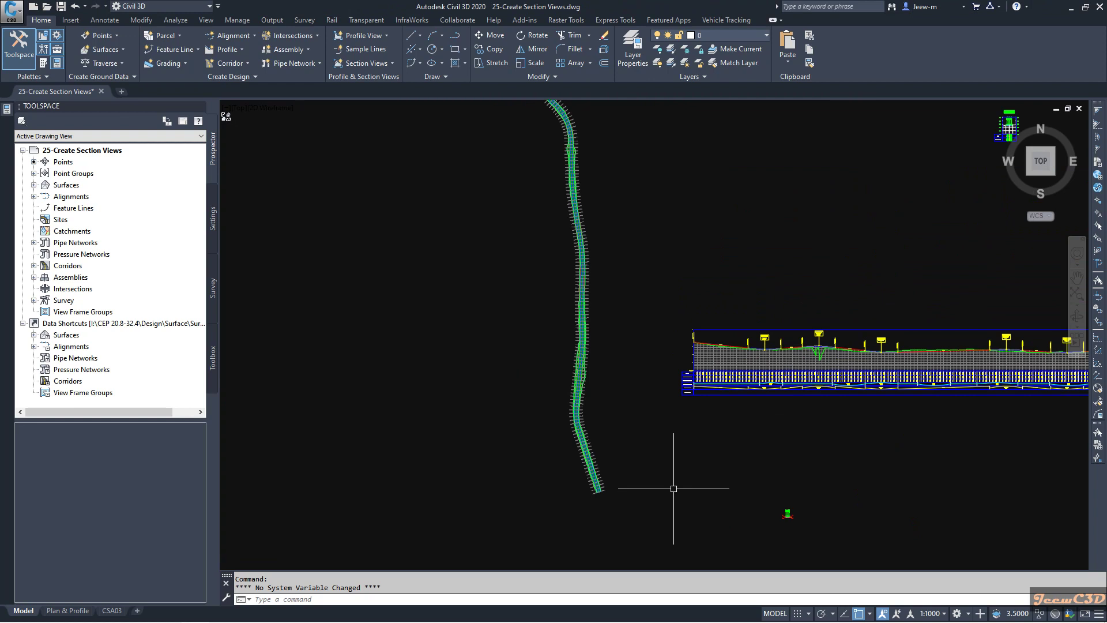
scroll(631, 482, down, 2)
scroll(613, 476, up, 6)
scroll(616, 468, down, 4)
scroll(719, 444, up, 2)
scroll(721, 346, down, 2)
middle_drag(741, 316, 558, 425)
scroll(724, 316, up, 5)
middle_drag(683, 329, 697, 459)
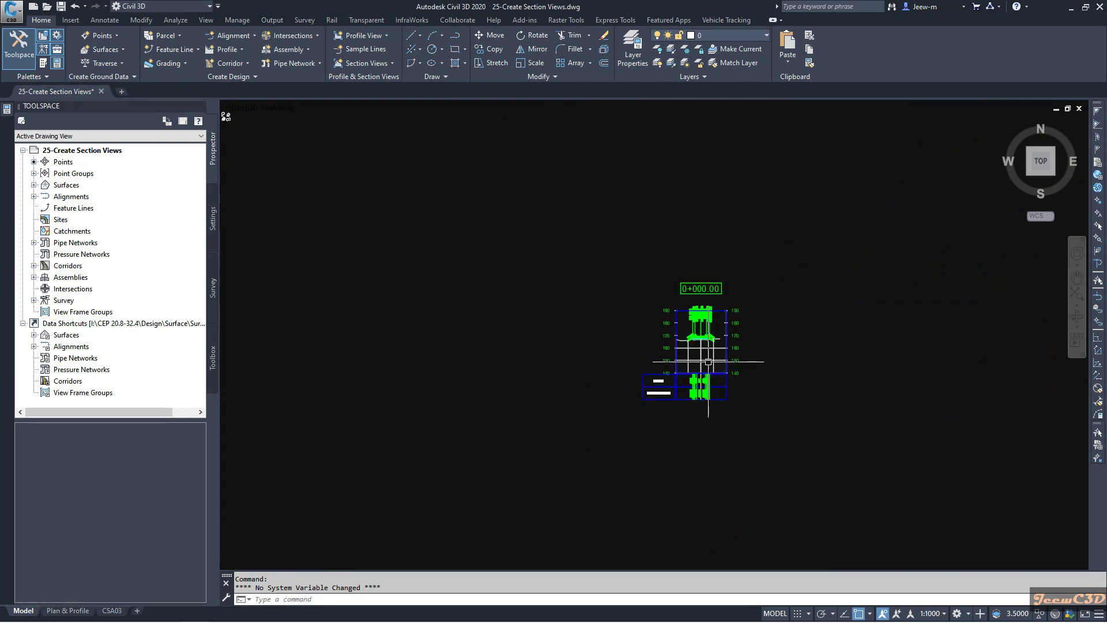
scroll(700, 369, up, 2)
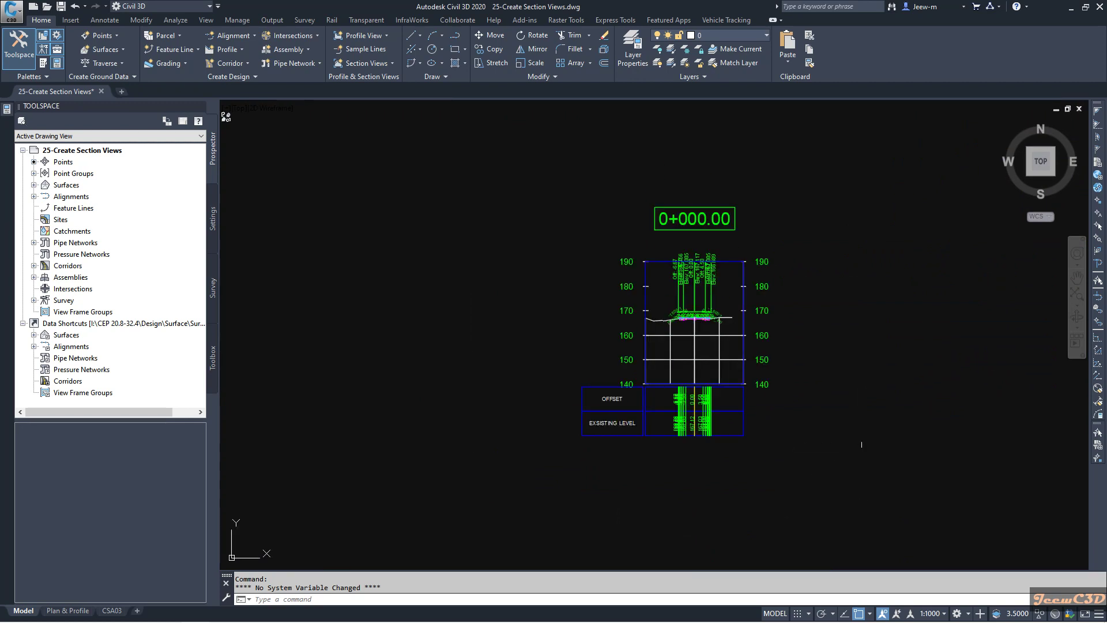
scroll(861, 442, down, 2)
scroll(861, 442, down, 3)
scroll(731, 353, down, 2)
middle_drag(731, 353, 712, 209)
mouse_move(670, 306)
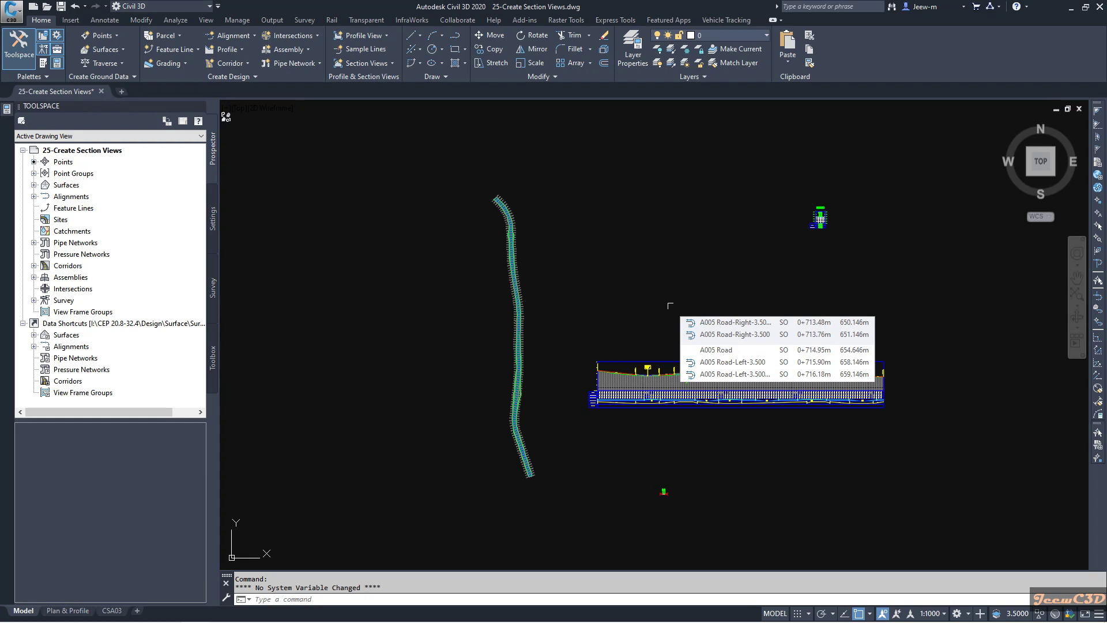
Step: Create a new drawing without using a template
click(14, 16)
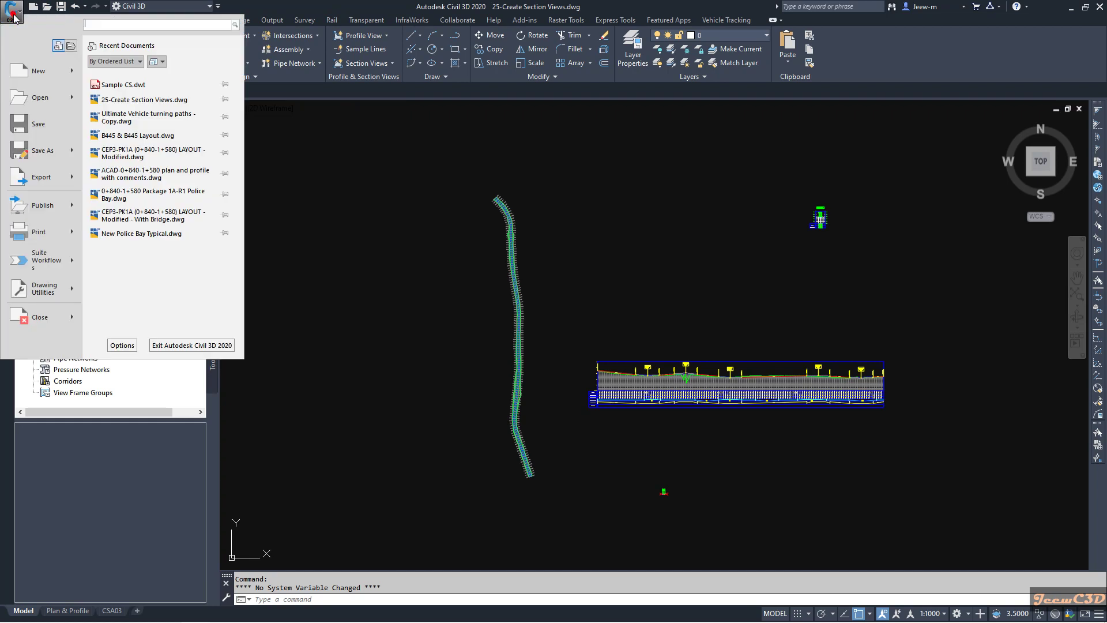
click(31, 75)
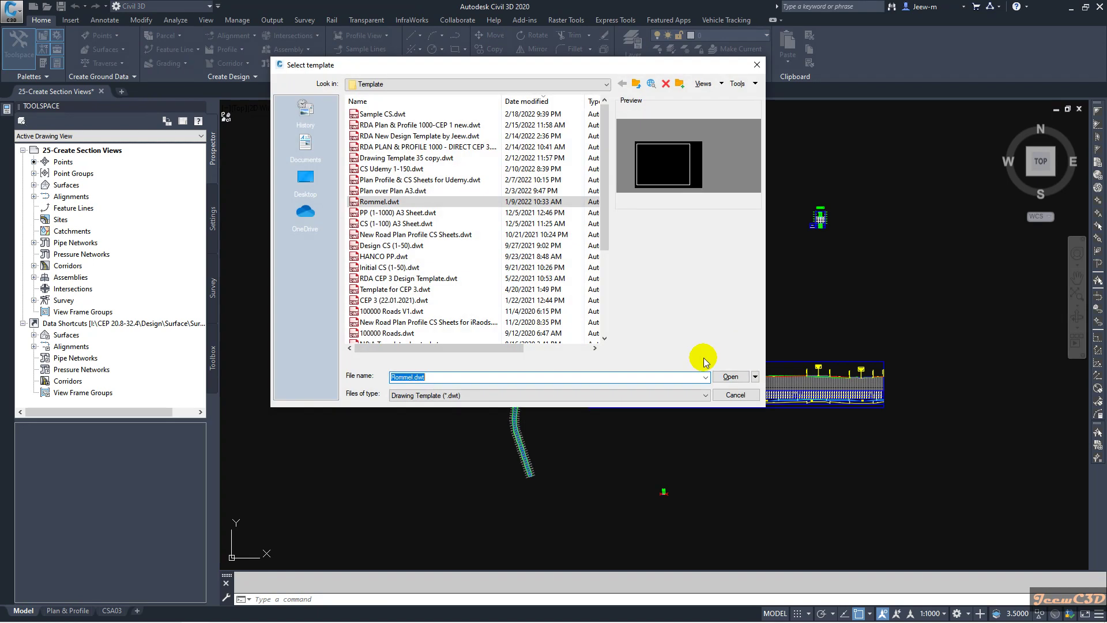
click(755, 377)
click(787, 417)
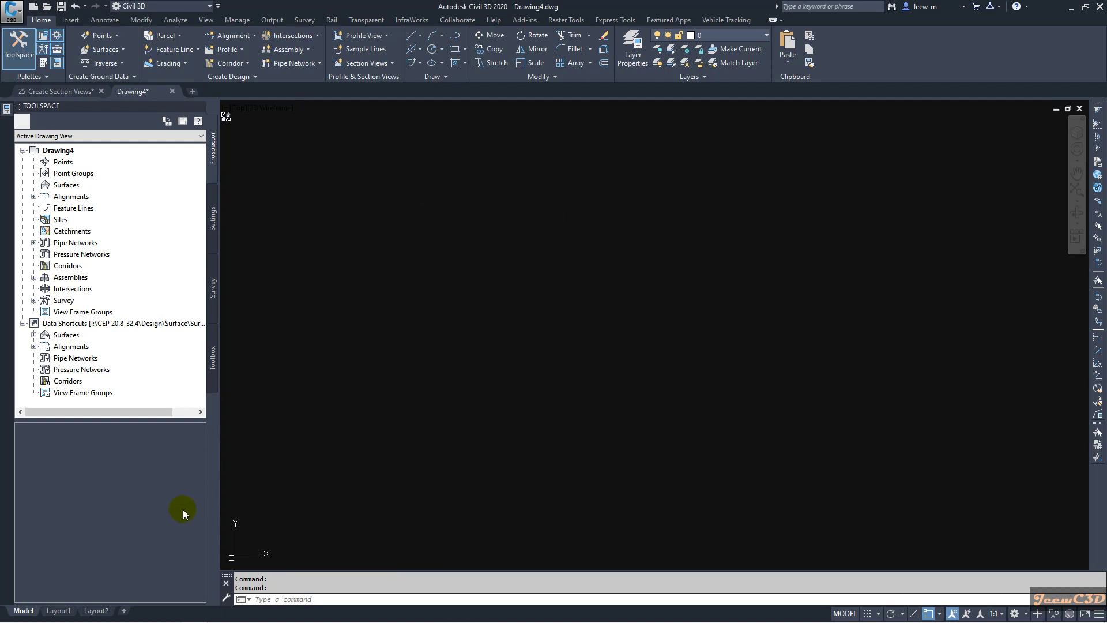
Step: Switch to Layout1 and delete Layout2 from the new drawing
click(60, 611)
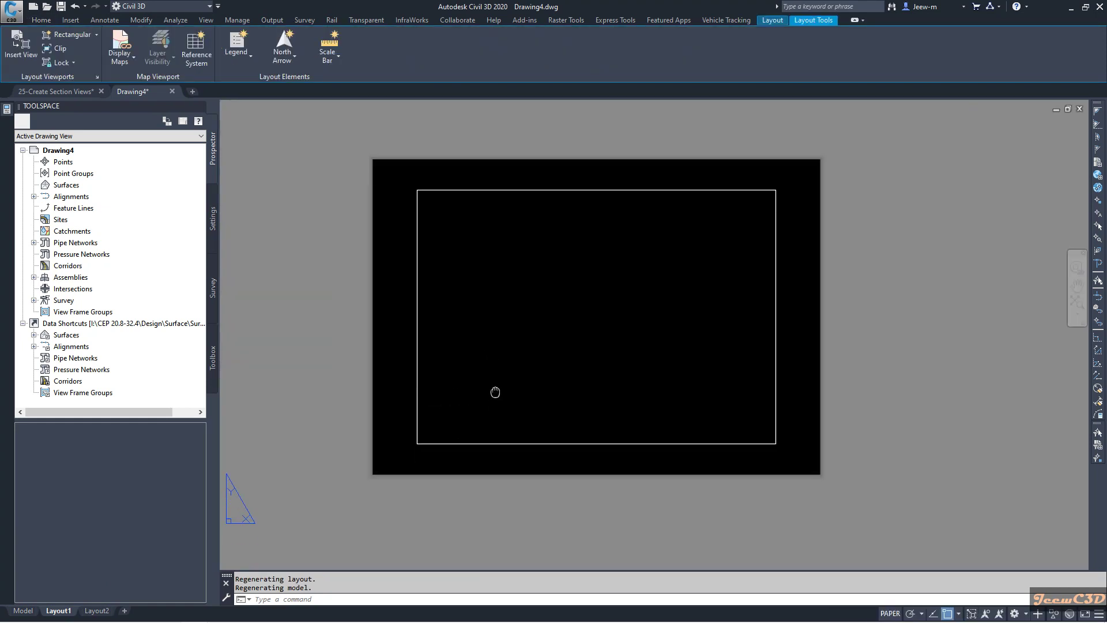
right_click(101, 610)
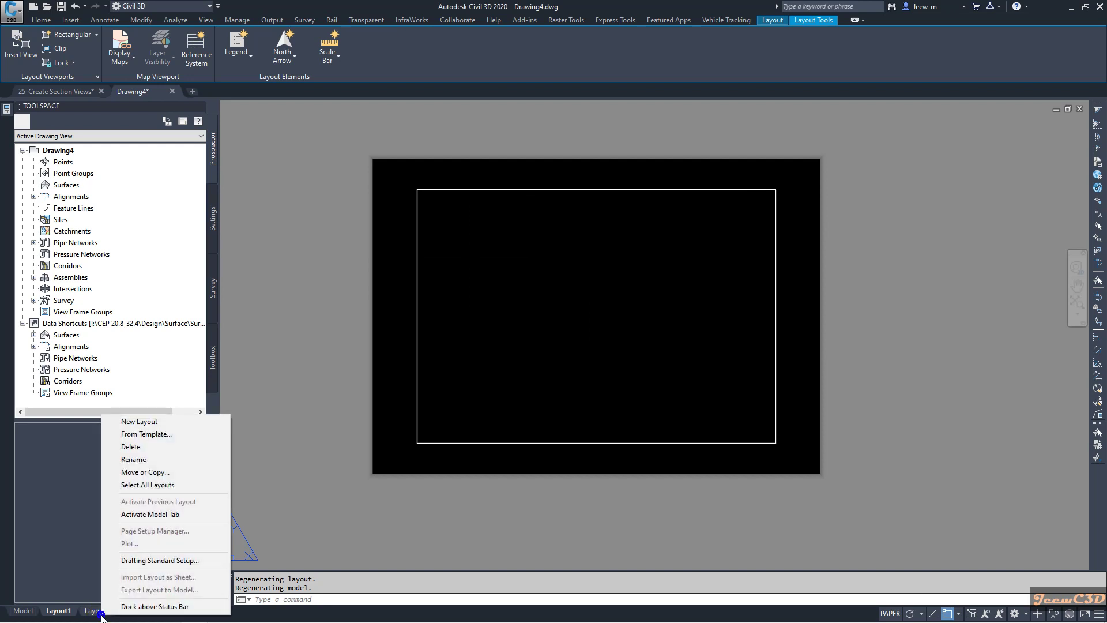
click(134, 447)
click(576, 353)
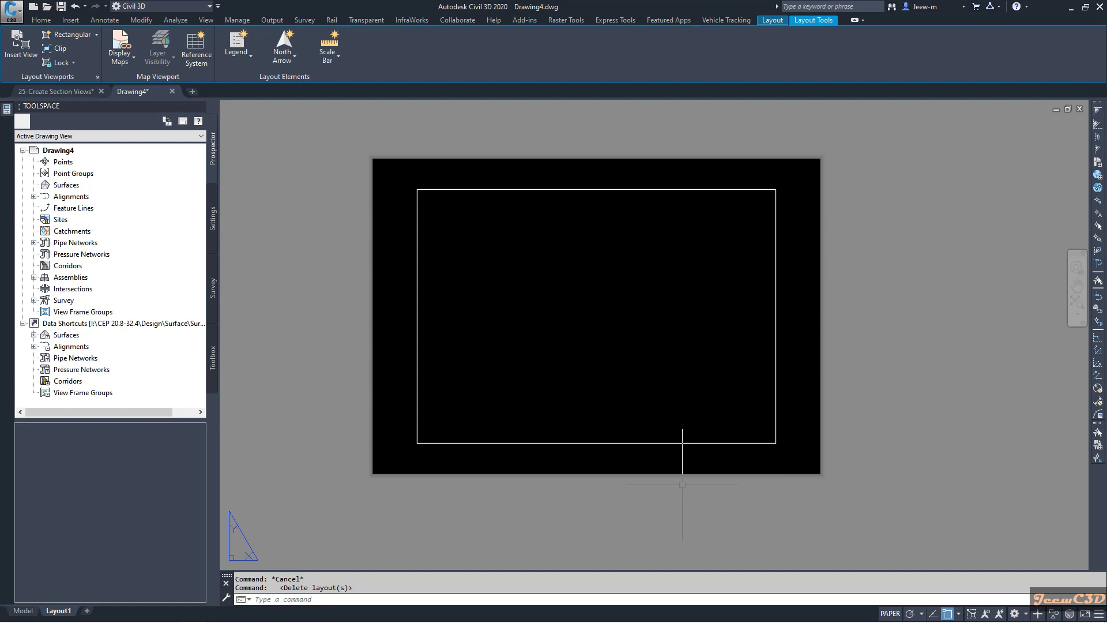
Step: Modify the page setup of Layout1 to use A3 paper size
right_click(59, 612)
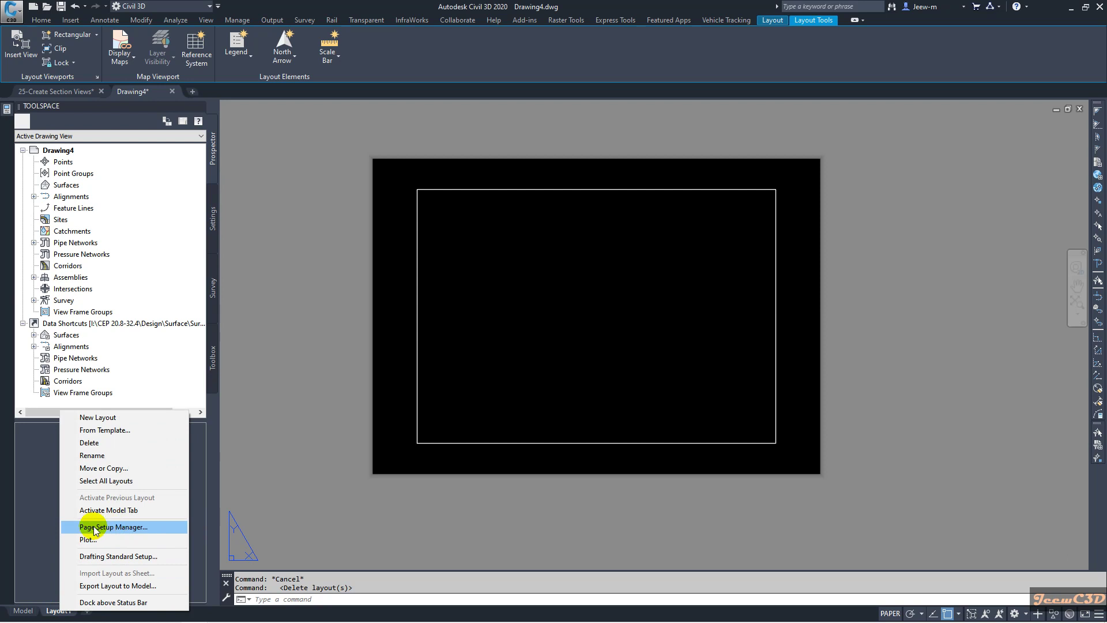
click(118, 528)
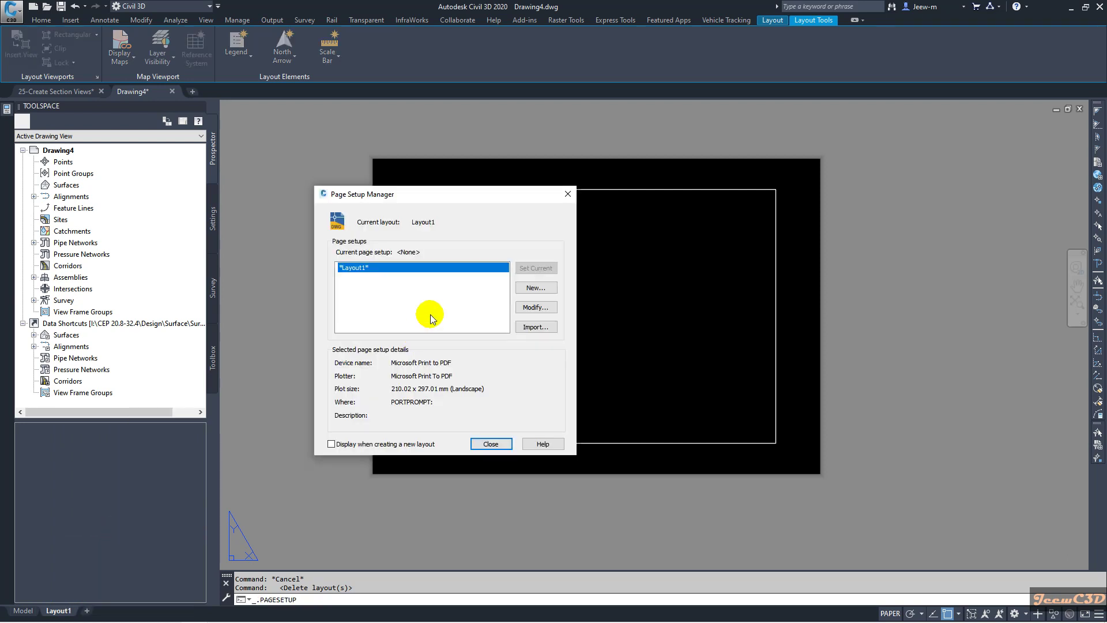
click(526, 309)
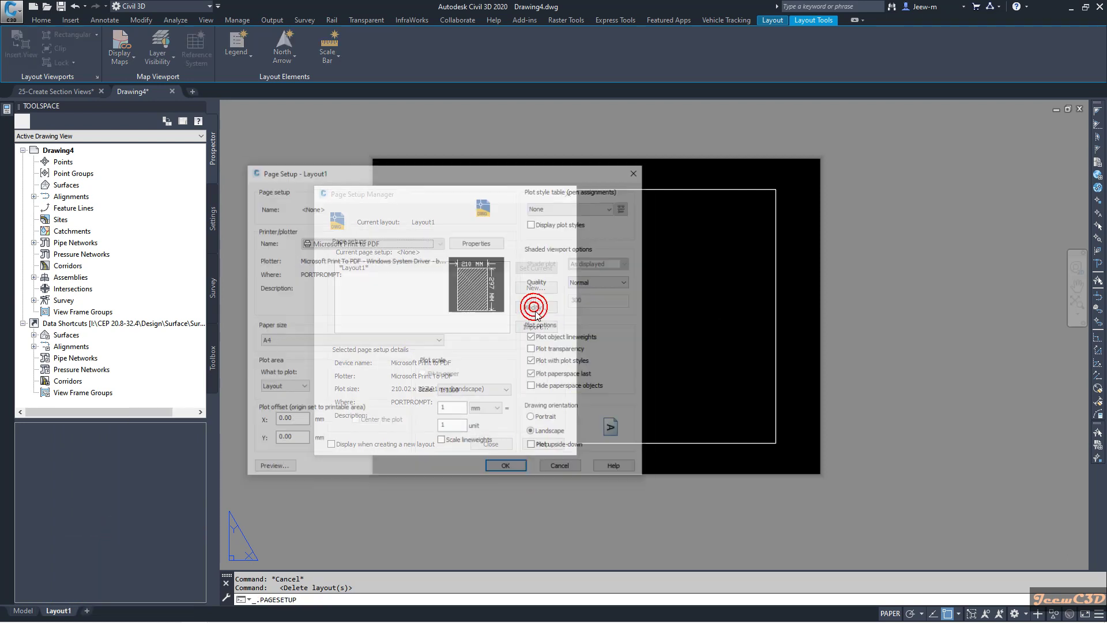
click(320, 340)
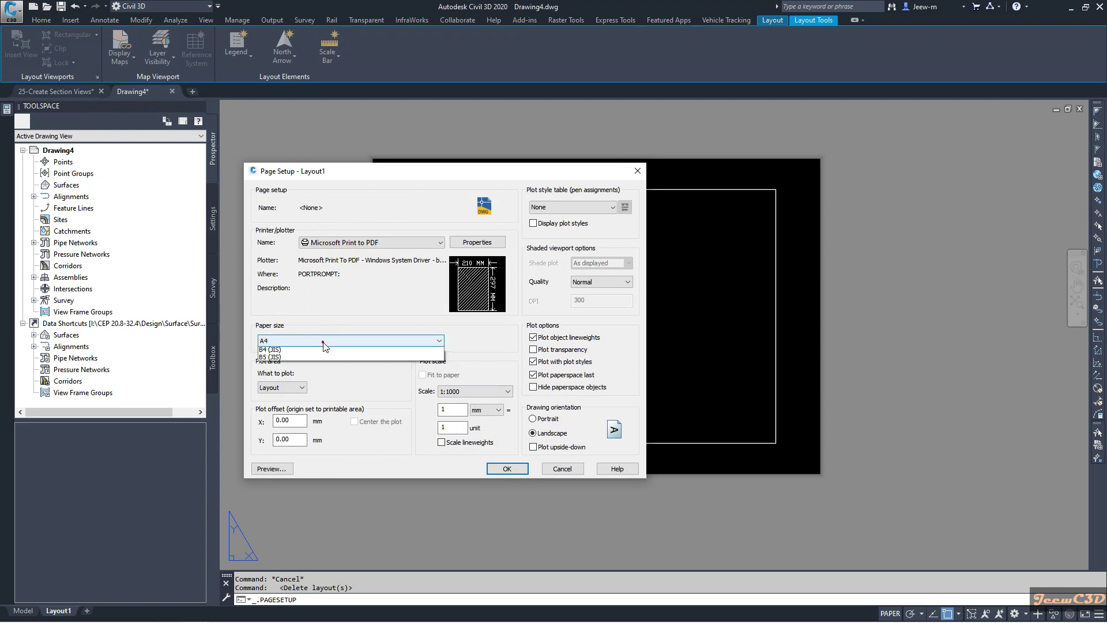
click(295, 389)
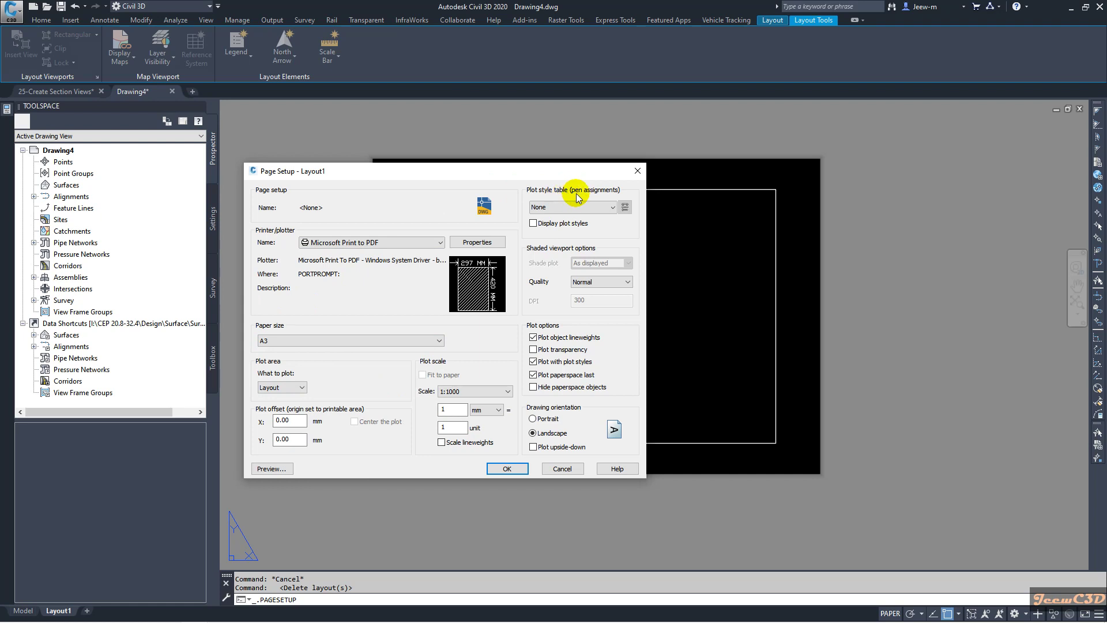
click(500, 469)
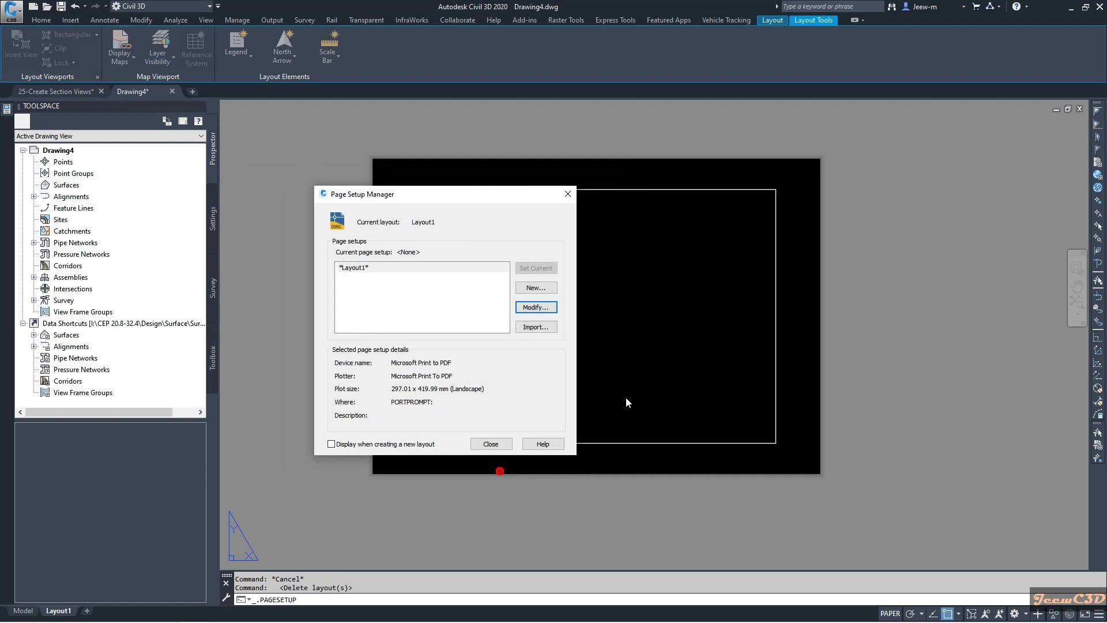
click(490, 443)
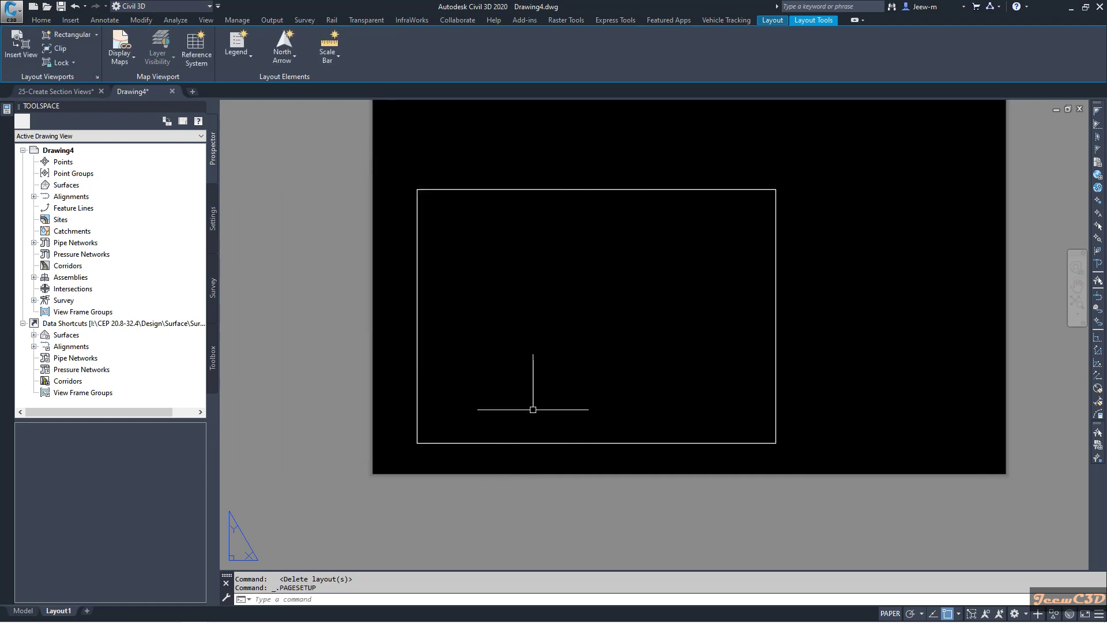
Step: Draw a rectangle 420 long and 297 wide along the sheet edge, with its first corner at 0,0,0
scroll(533, 410, down, 3)
middle_drag(566, 400, 477, 452)
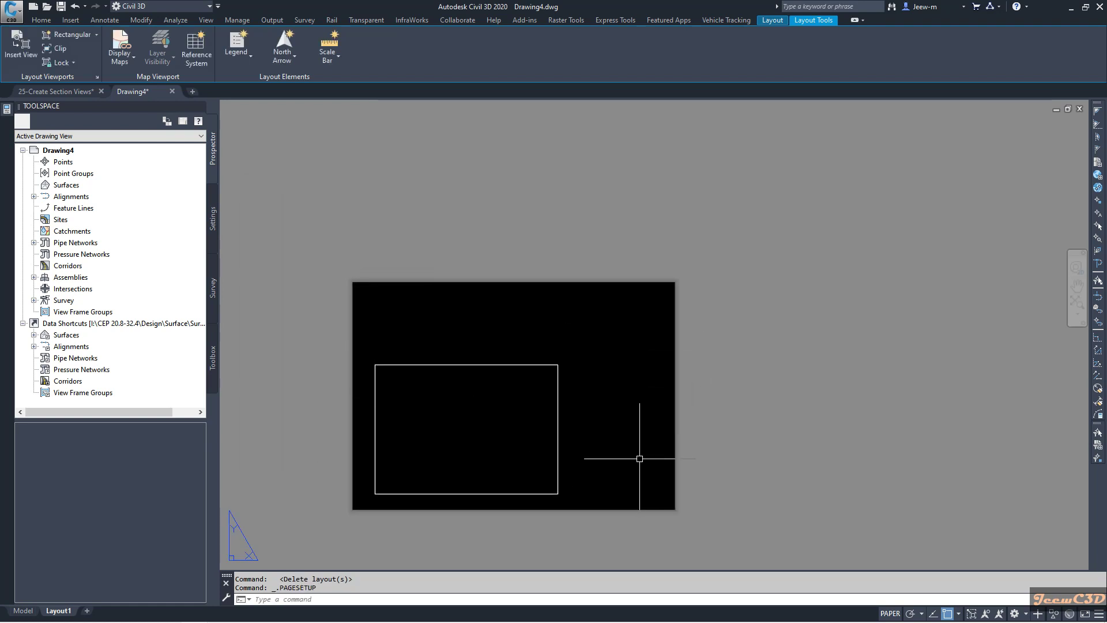
middle_drag(639, 459, 684, 388)
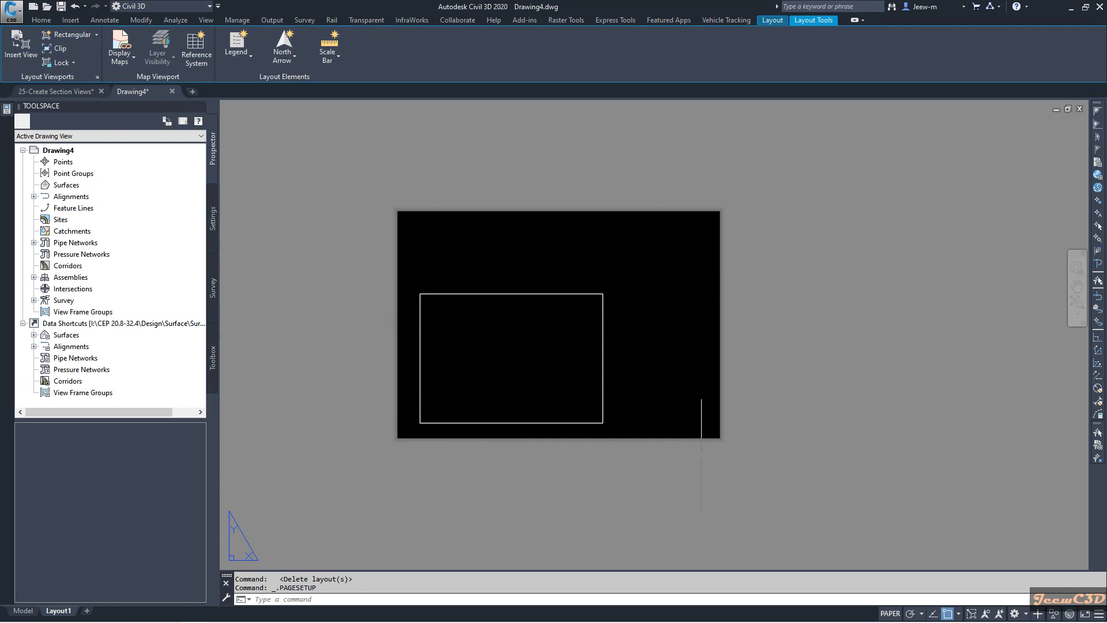
click(41, 20)
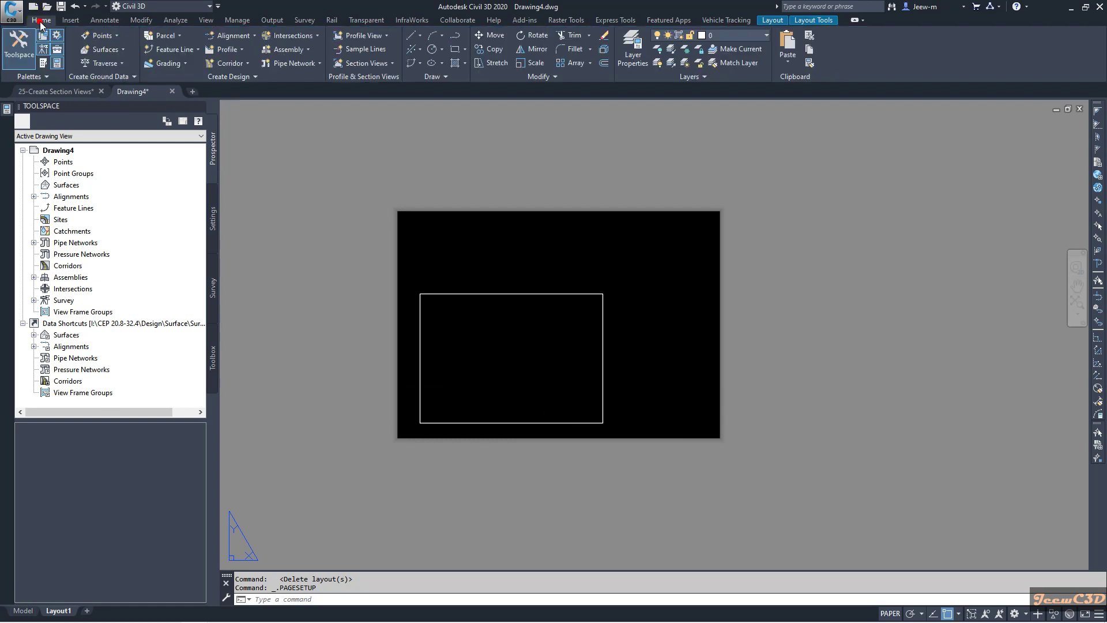
click(456, 51)
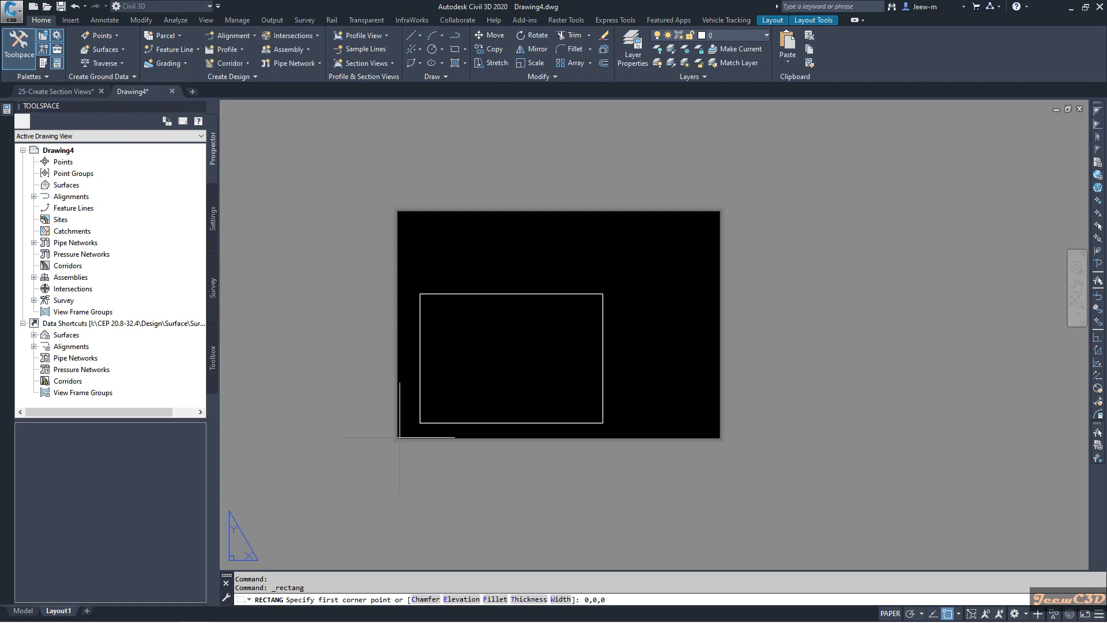
key(Return)
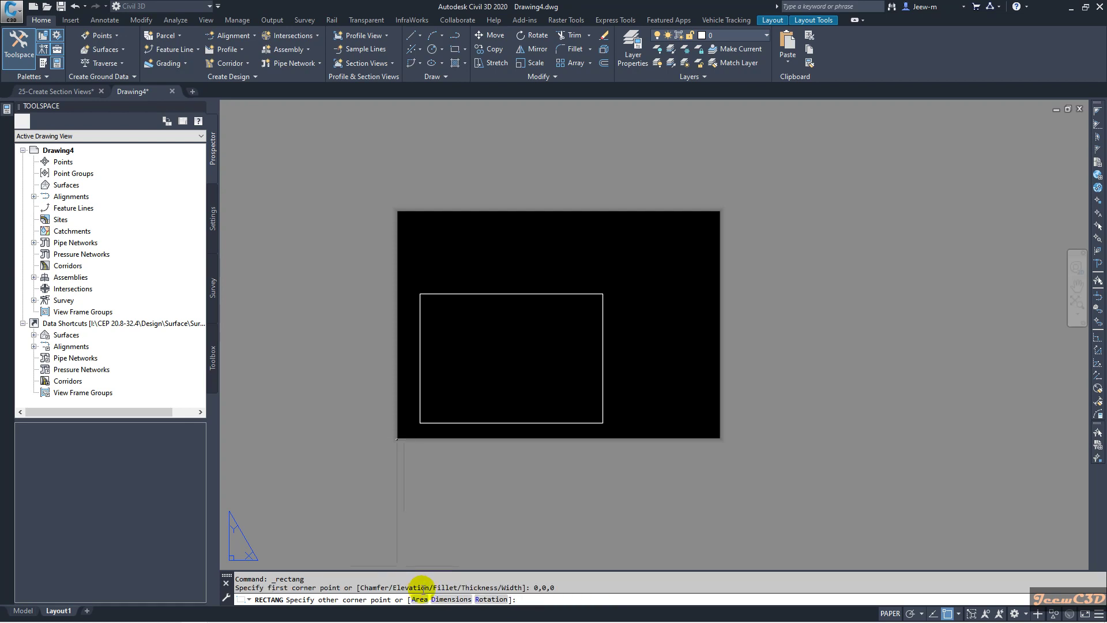
click(448, 599)
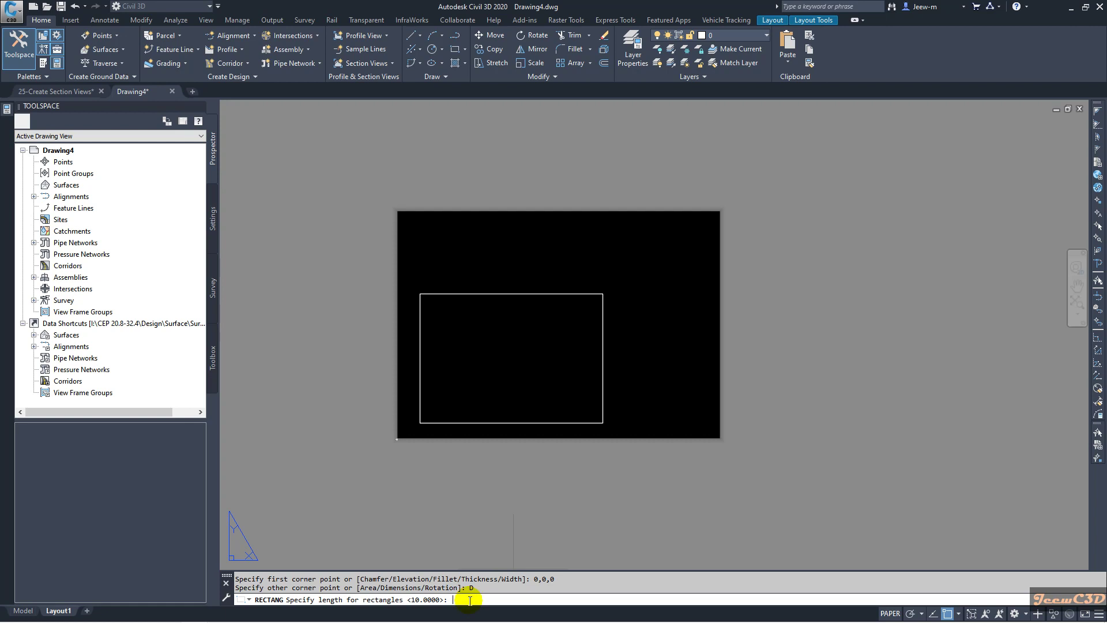
key(Return)
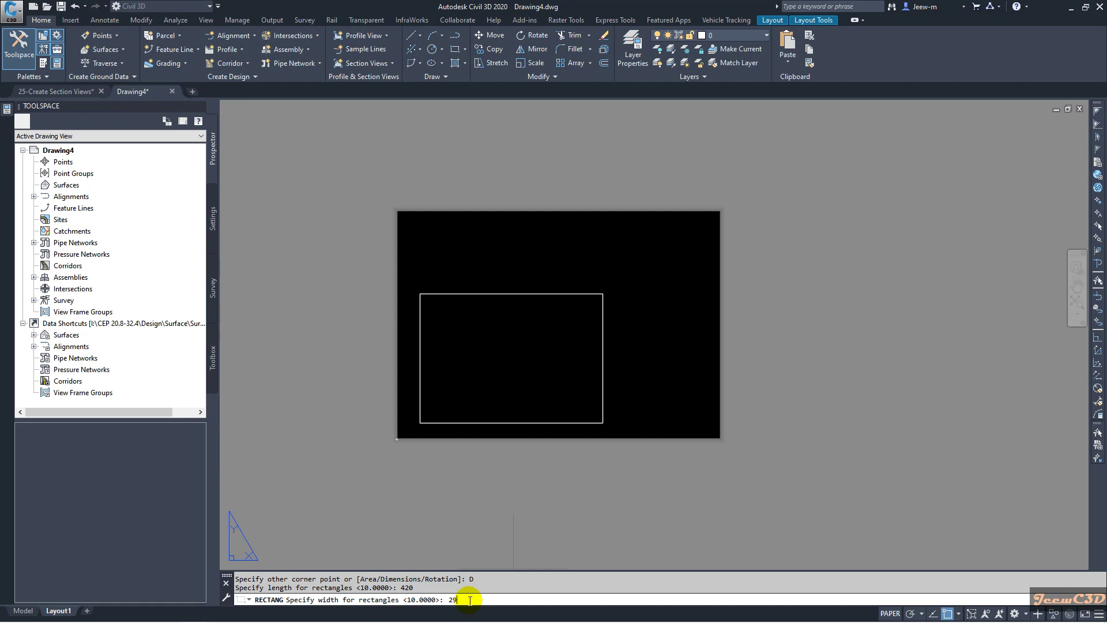
key(Return)
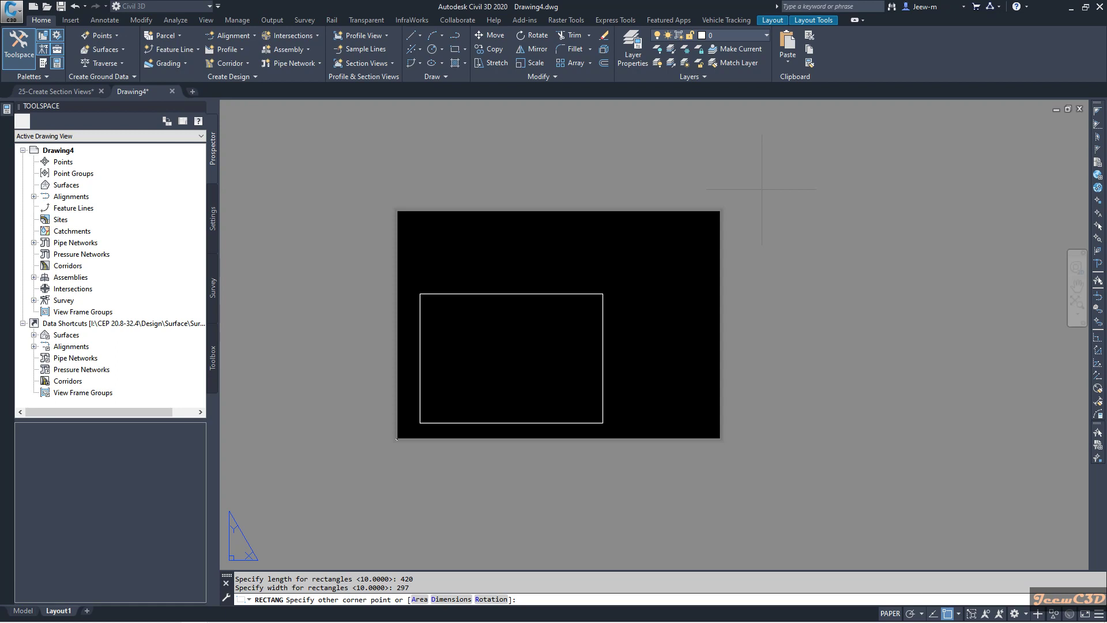
click(762, 189)
Step: Offset the sheet-edge rectangle inward by 10 to form an inner border
scroll(722, 202, up, 3)
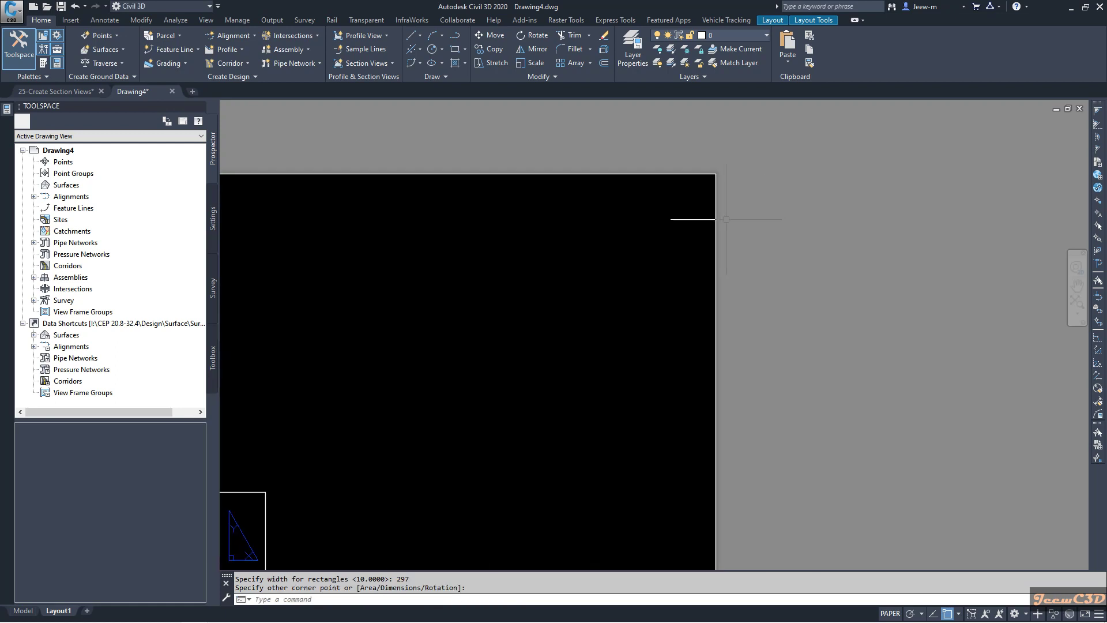
scroll(717, 296, down, 5)
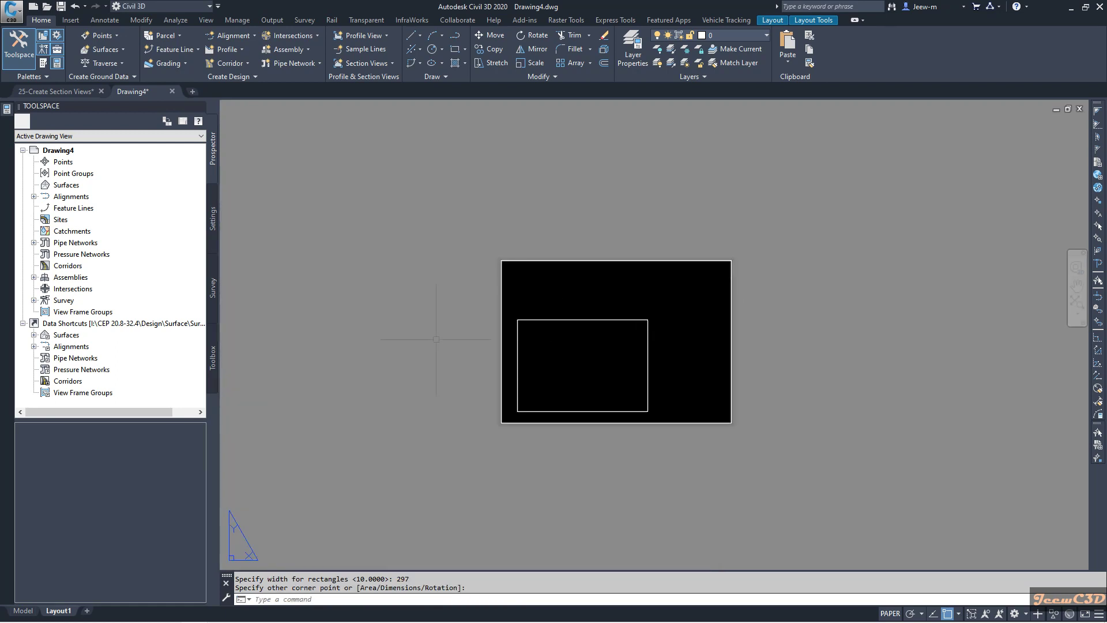
middle_drag(444, 336, 439, 317)
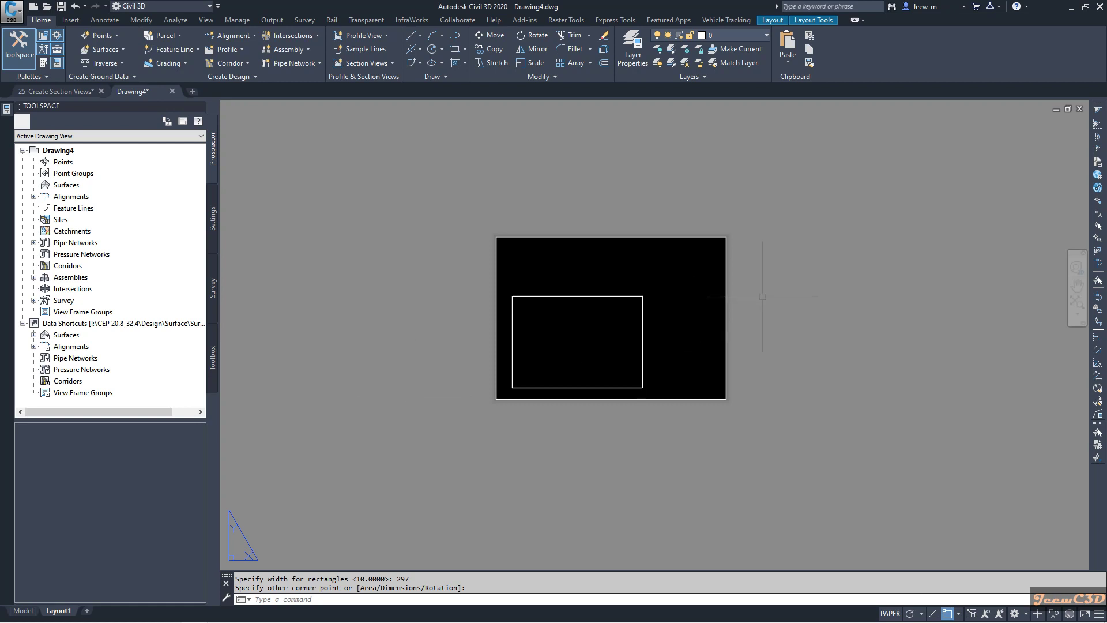
middle_drag(742, 298, 711, 330)
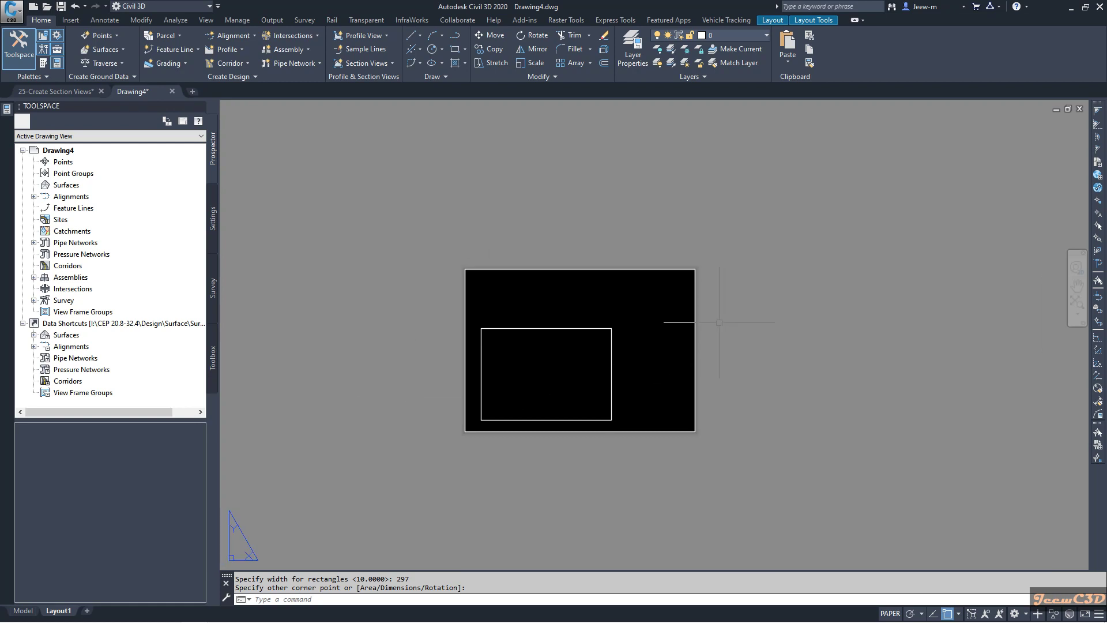
text(o)
key(Return)
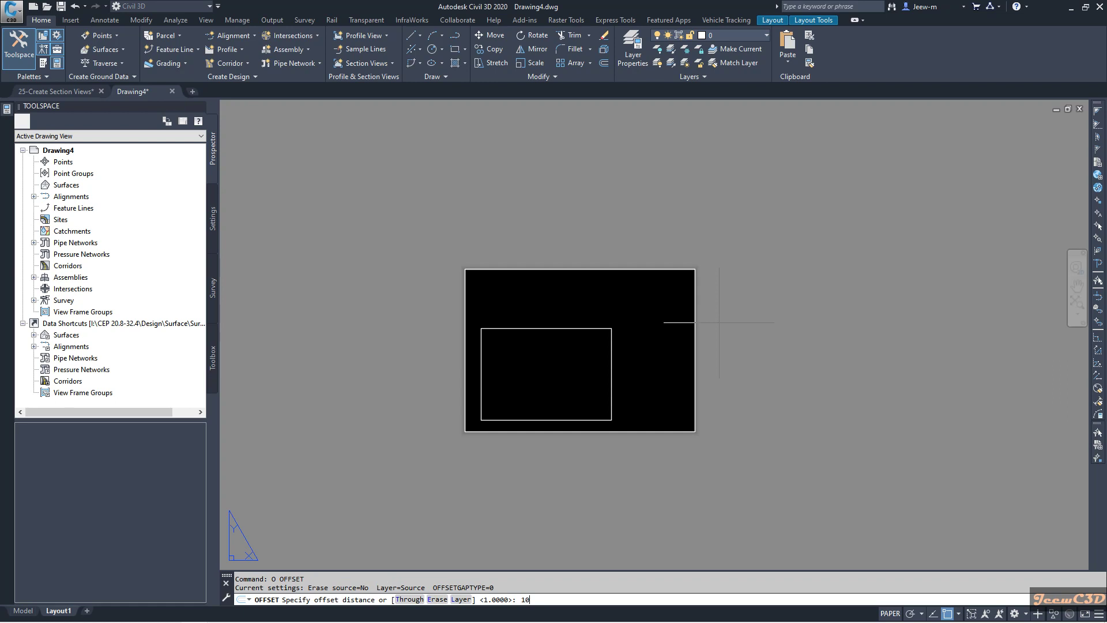
text(10)
key(Return)
click(695, 326)
click(641, 330)
key(Escape)
Step: Move the viewport up toward the middle of the sheet, keeping it inside the inner border
scroll(692, 291, up, 2)
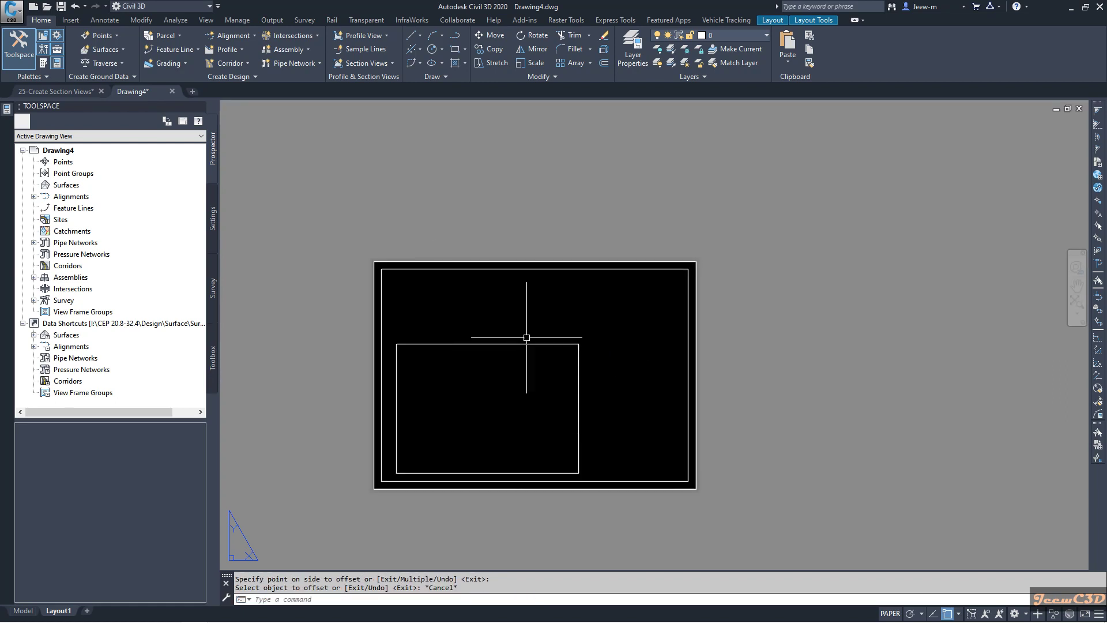
middle_drag(516, 358, 566, 372)
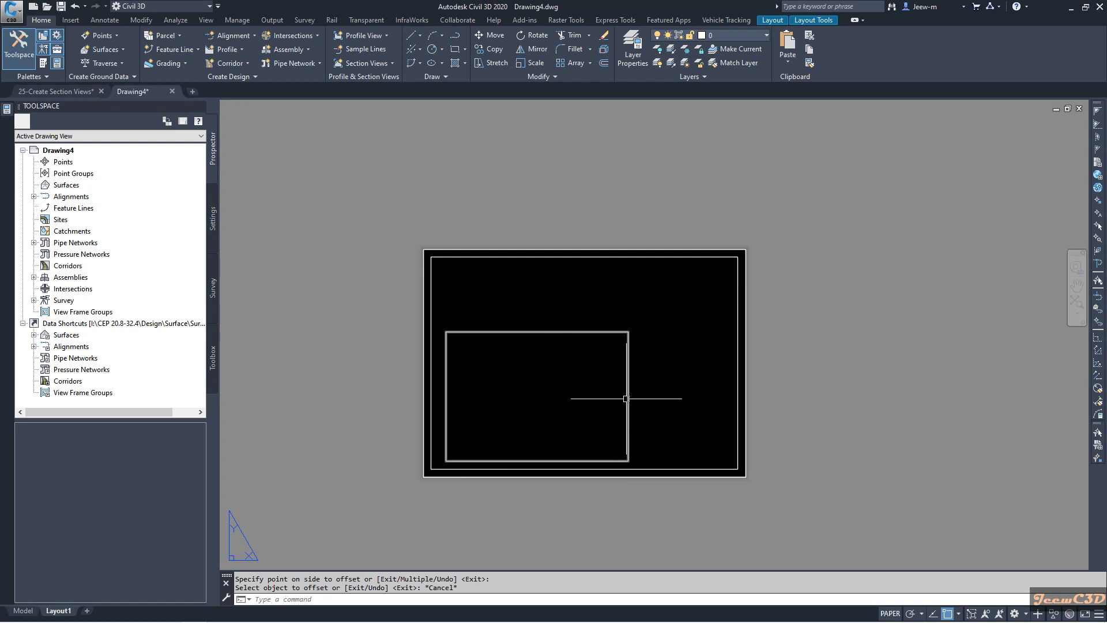
click(445, 367)
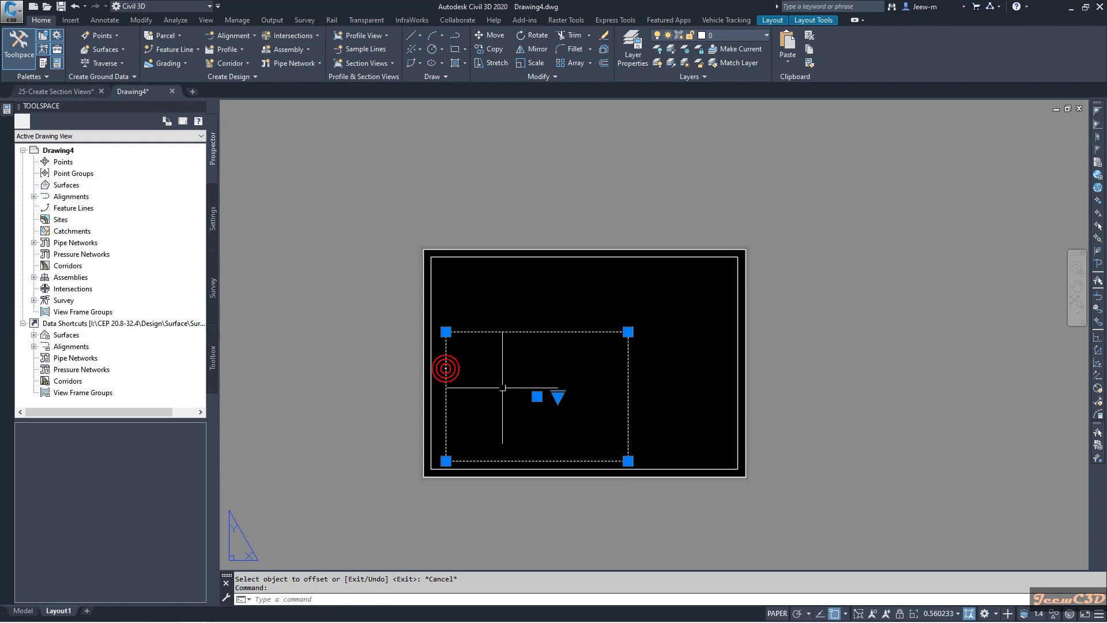
click(537, 396)
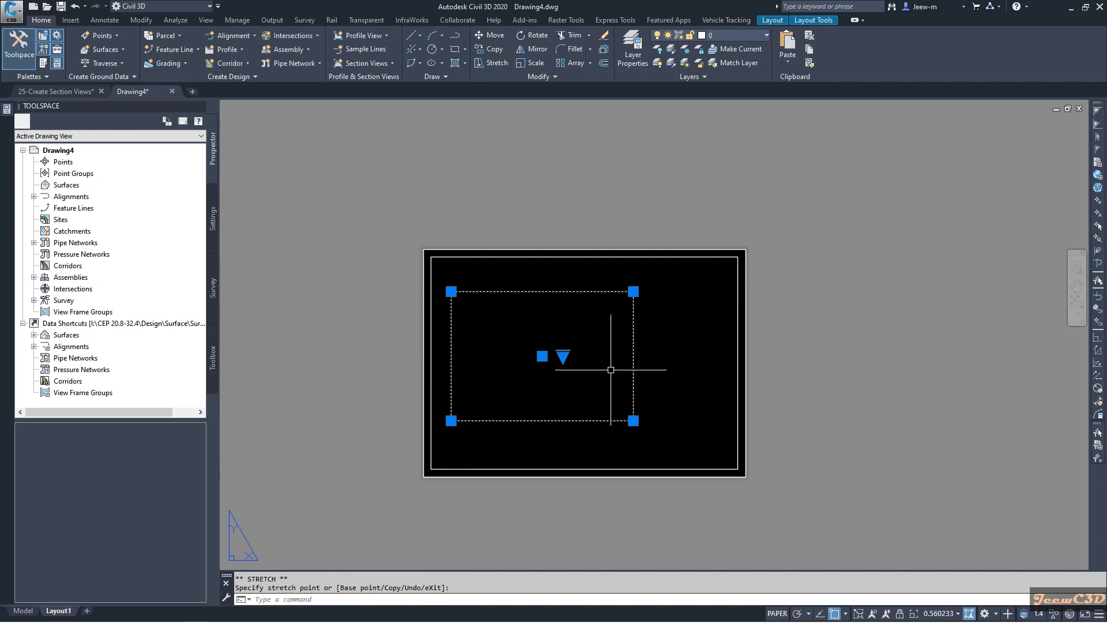
key(Escape)
Step: Stretch the viewport's corners to about 325 wide and 248 high, leaving a blank strip inside the inner border's right edge
click(633, 291)
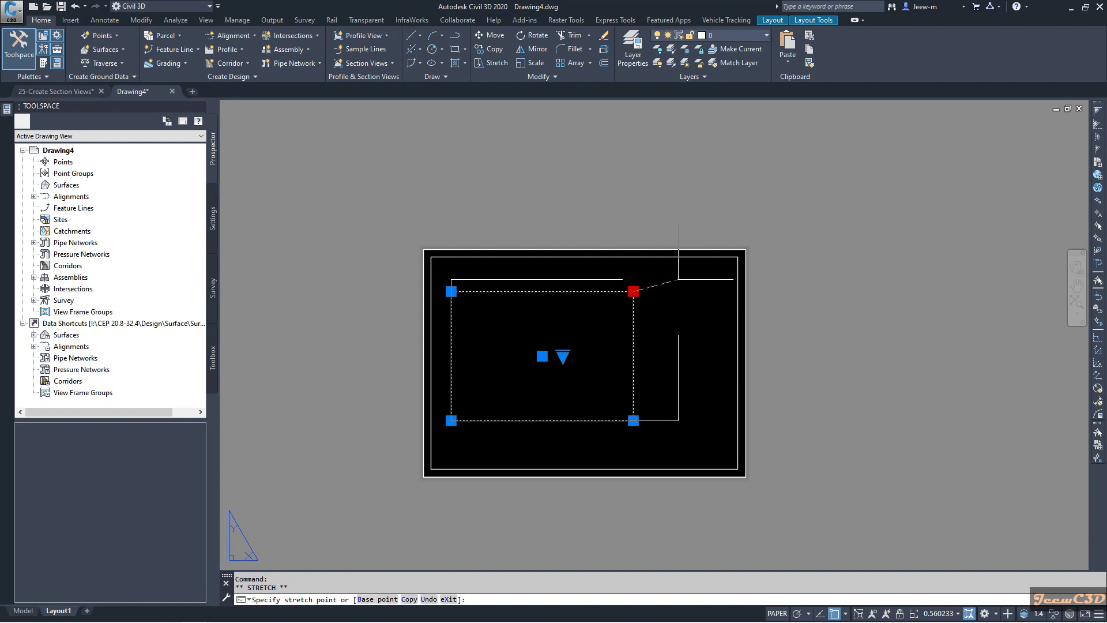
click(686, 270)
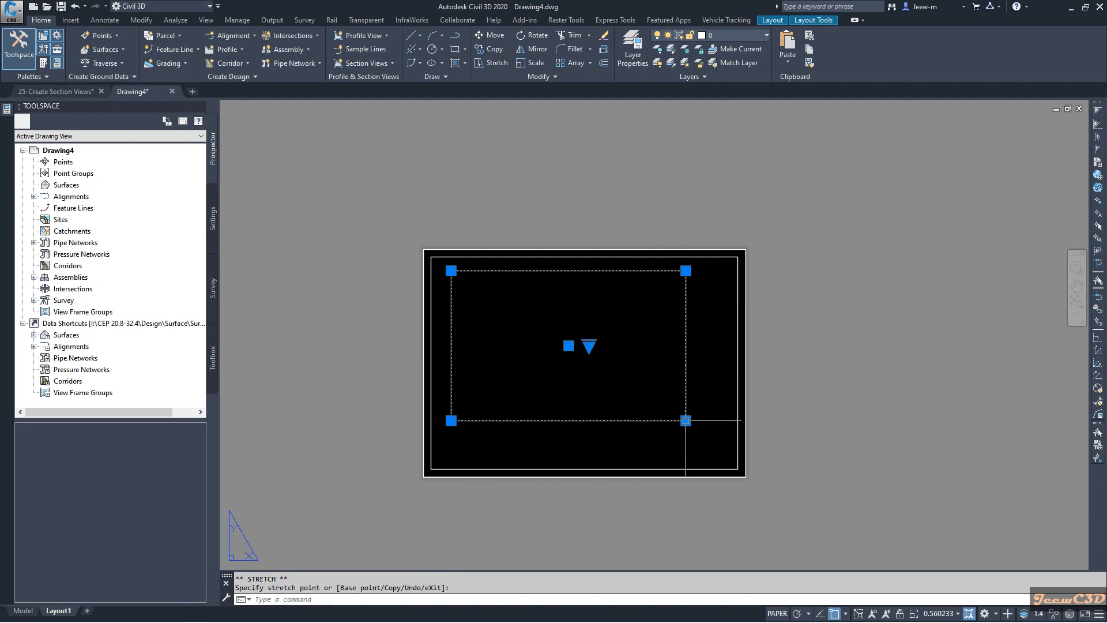
click(685, 421)
click(685, 460)
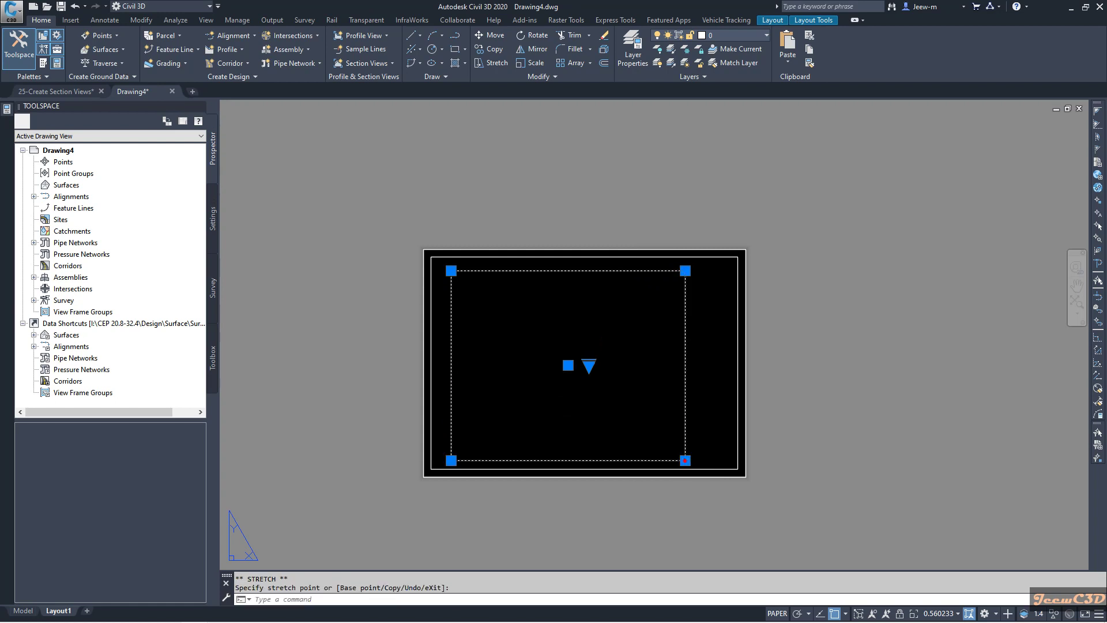
click(451, 270)
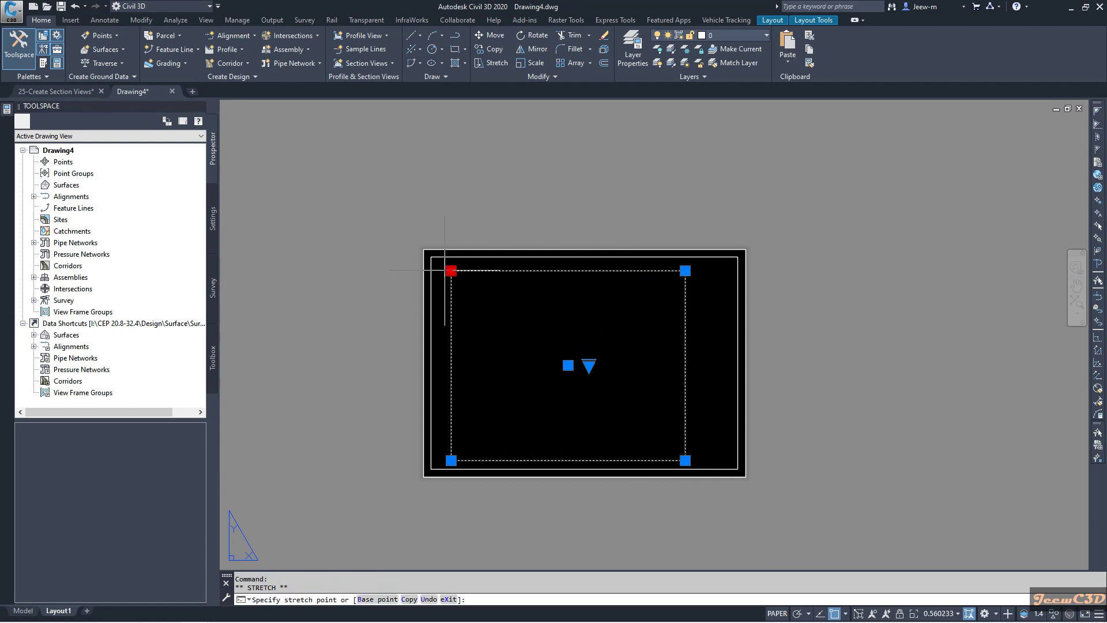
click(436, 269)
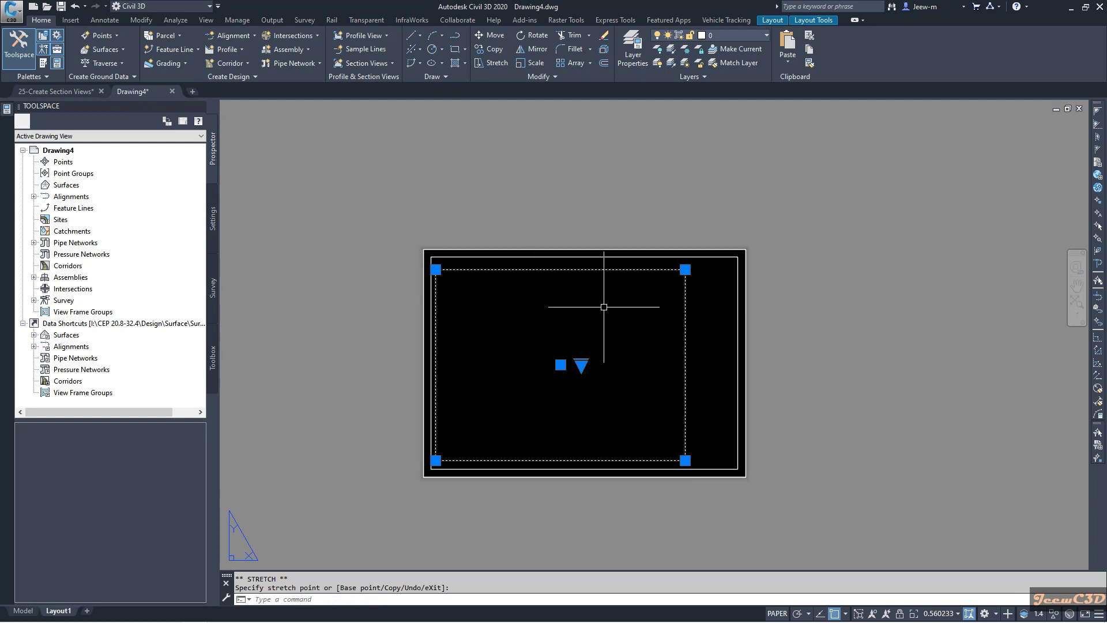
key(Escape)
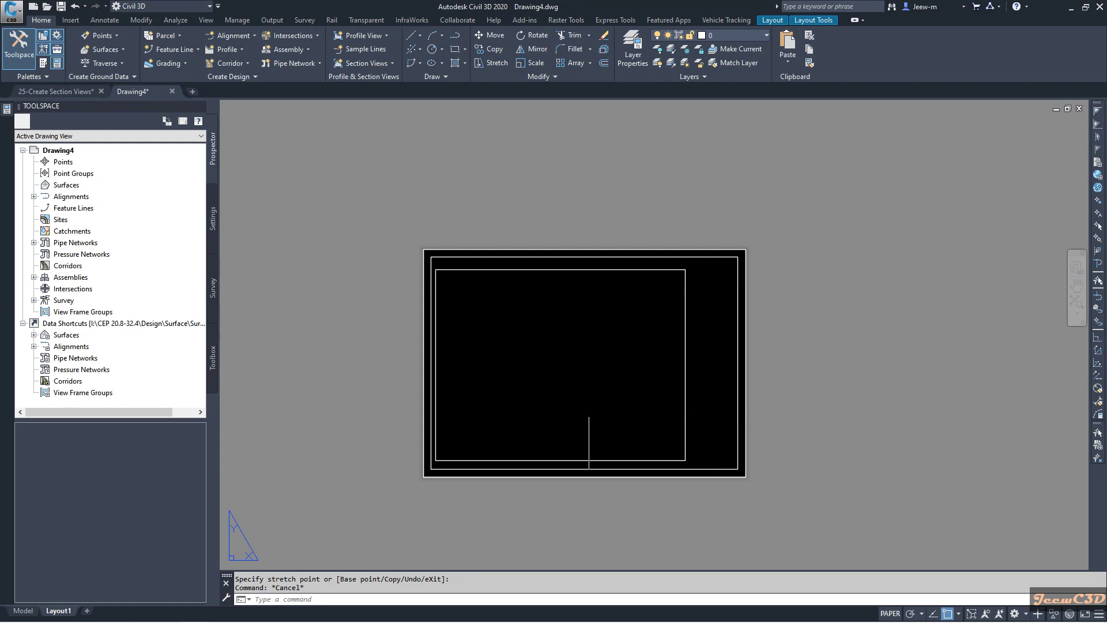
Step: Set the viewport's Viewport Type property to Section
scroll(588, 444, down, 2)
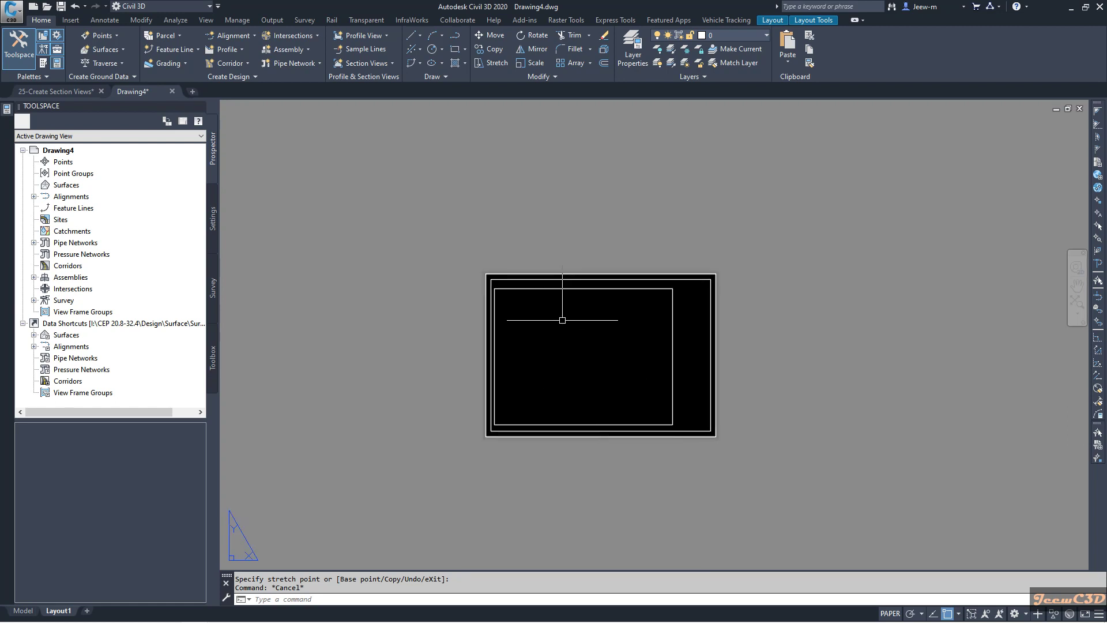
click(547, 289)
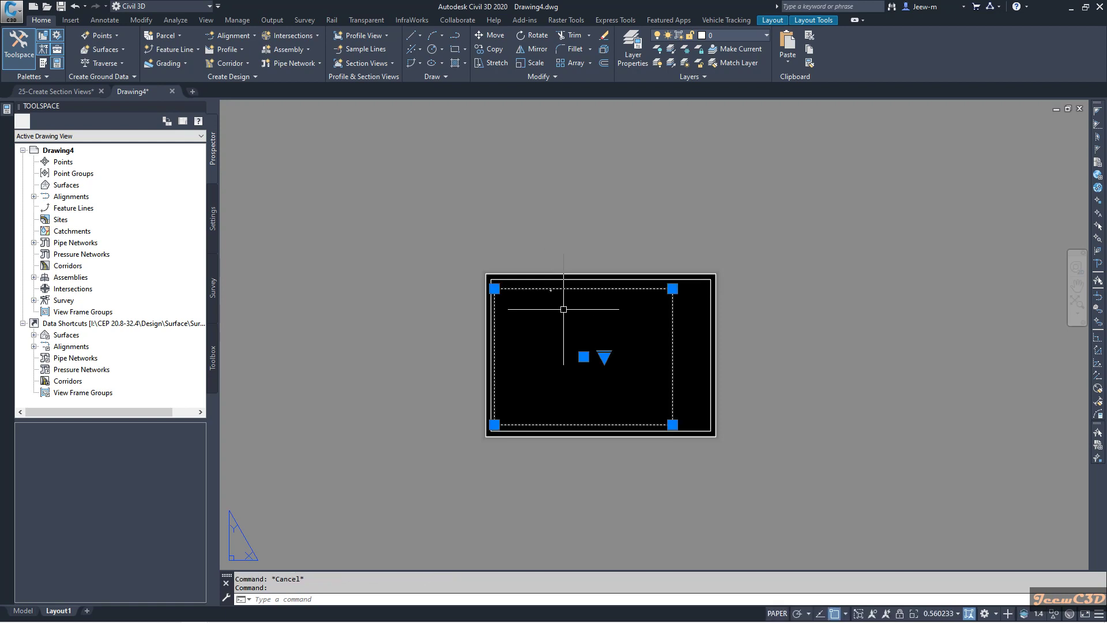
right_click(414, 313)
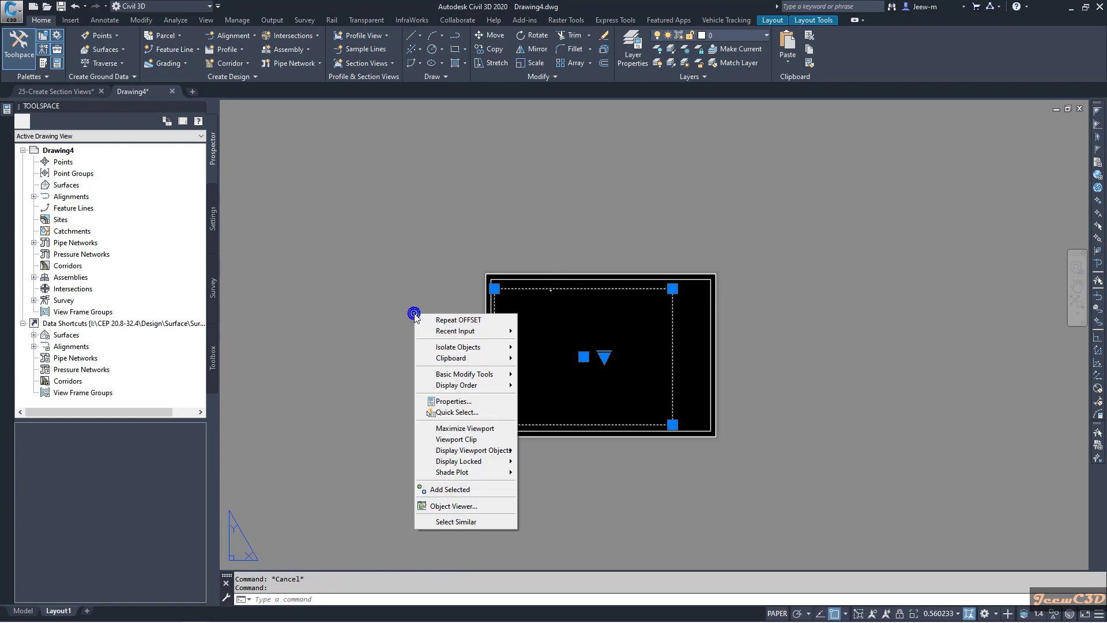
click(454, 402)
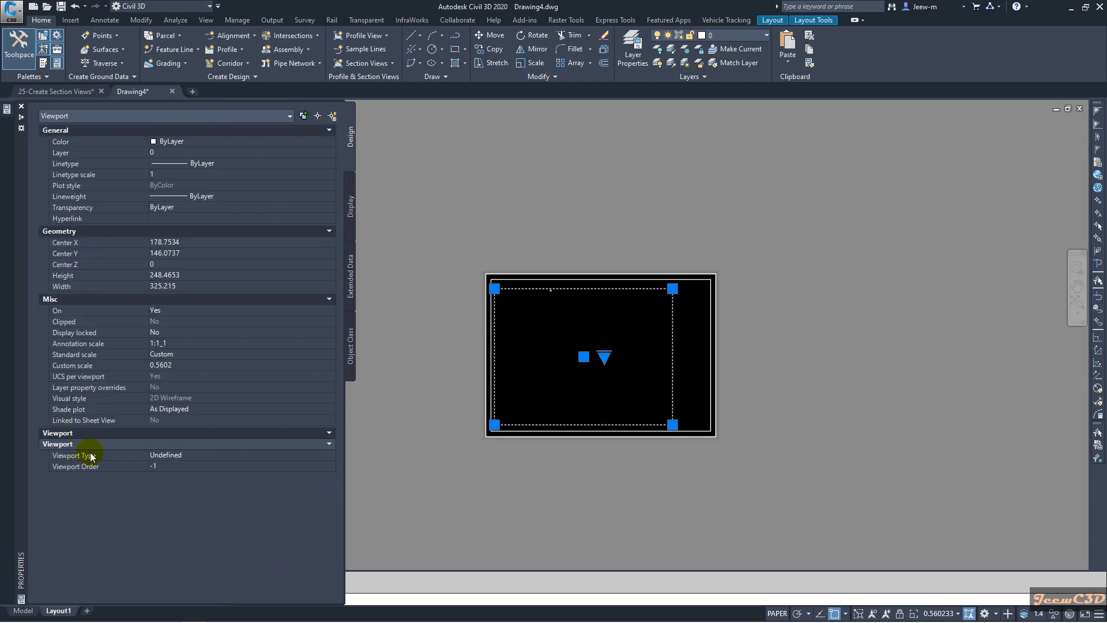
click(178, 455)
click(181, 455)
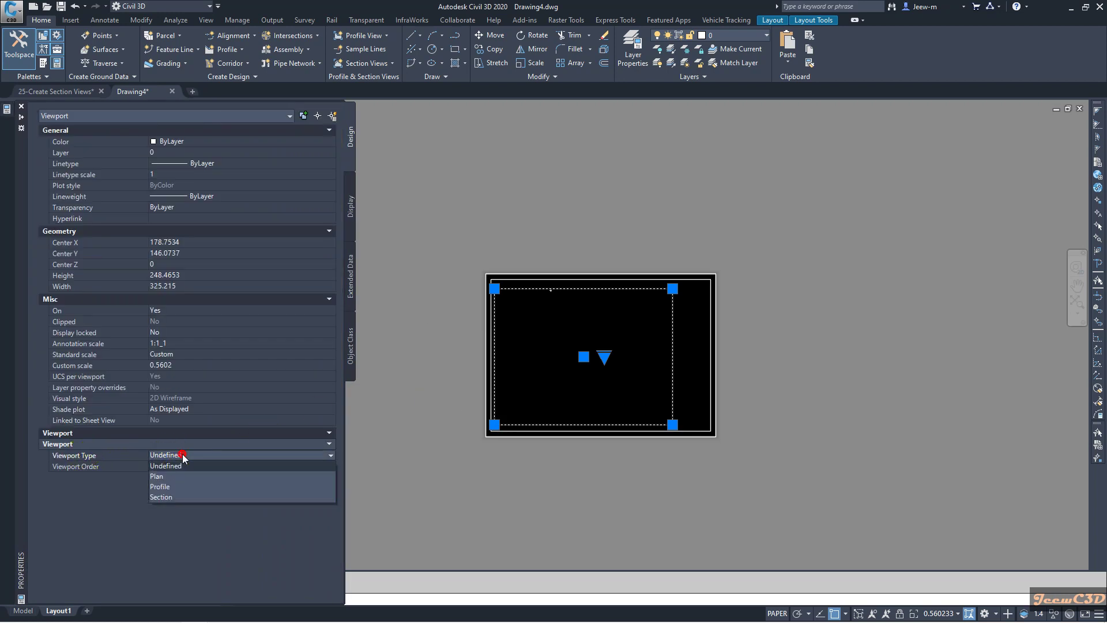
click(161, 496)
key(ctrl+1)
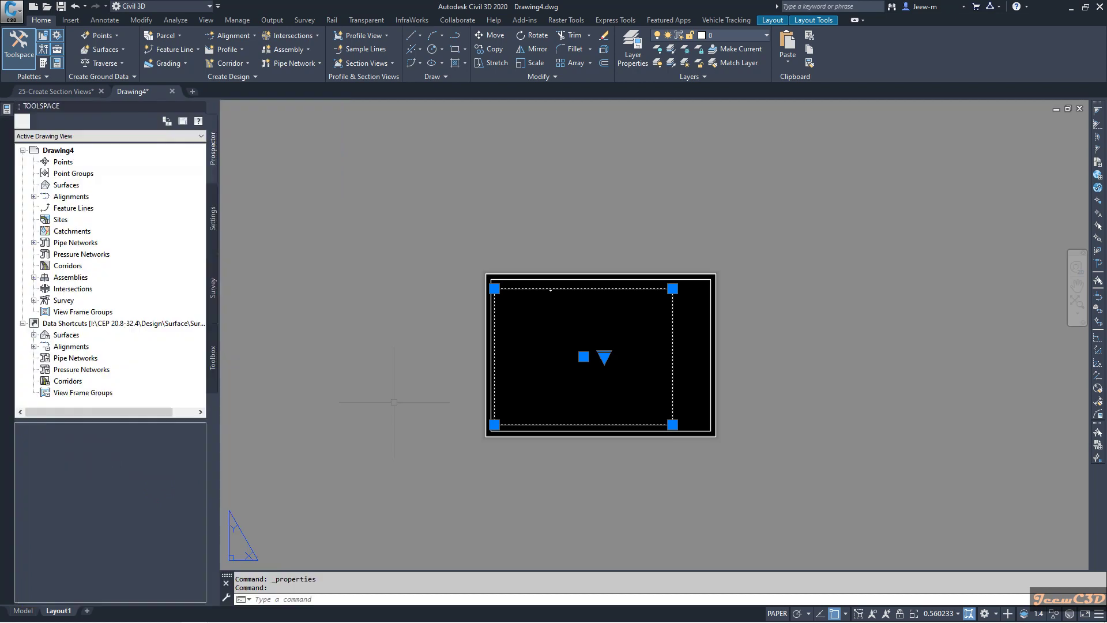
key(Escape)
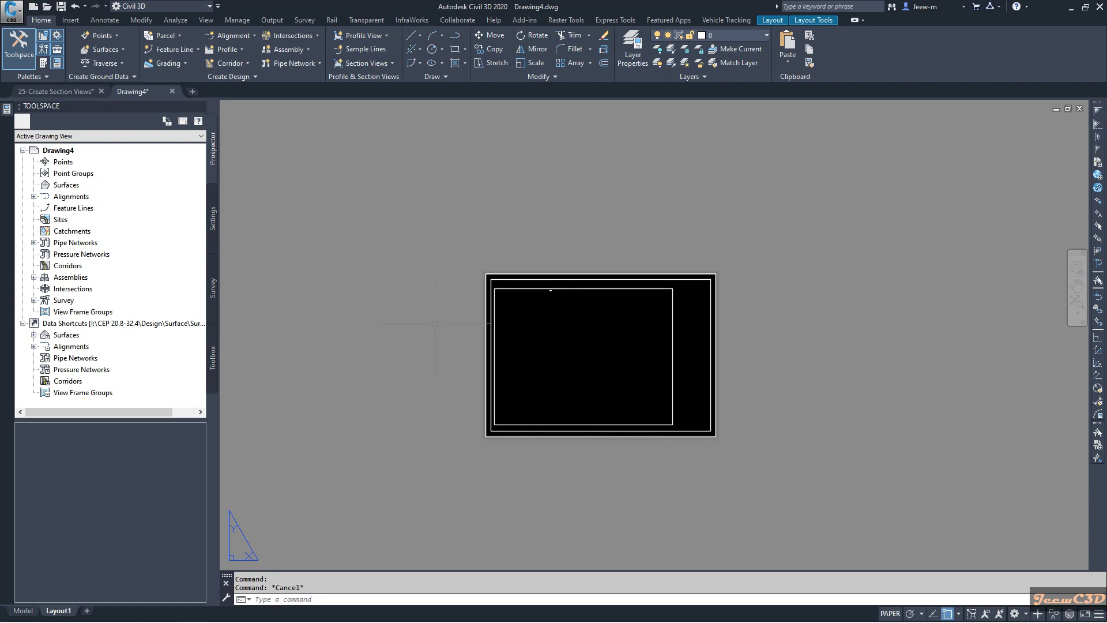
Step: Switch to the 25-Create Section Views drawing and open the group properties of the sample lines along the road corridor
click(57, 92)
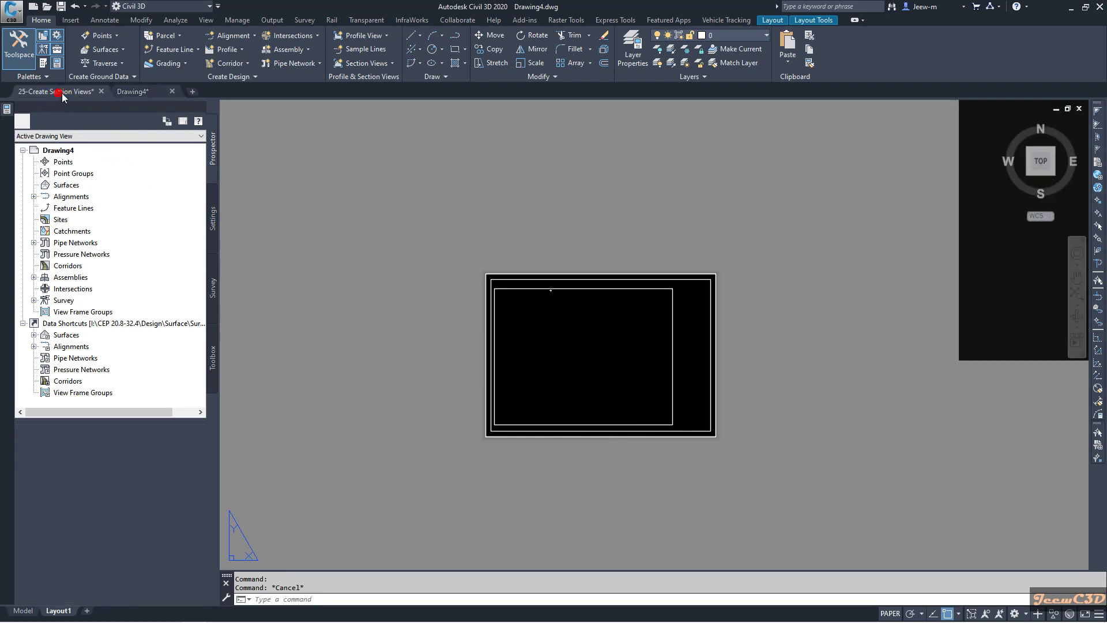
scroll(419, 315, down, 2)
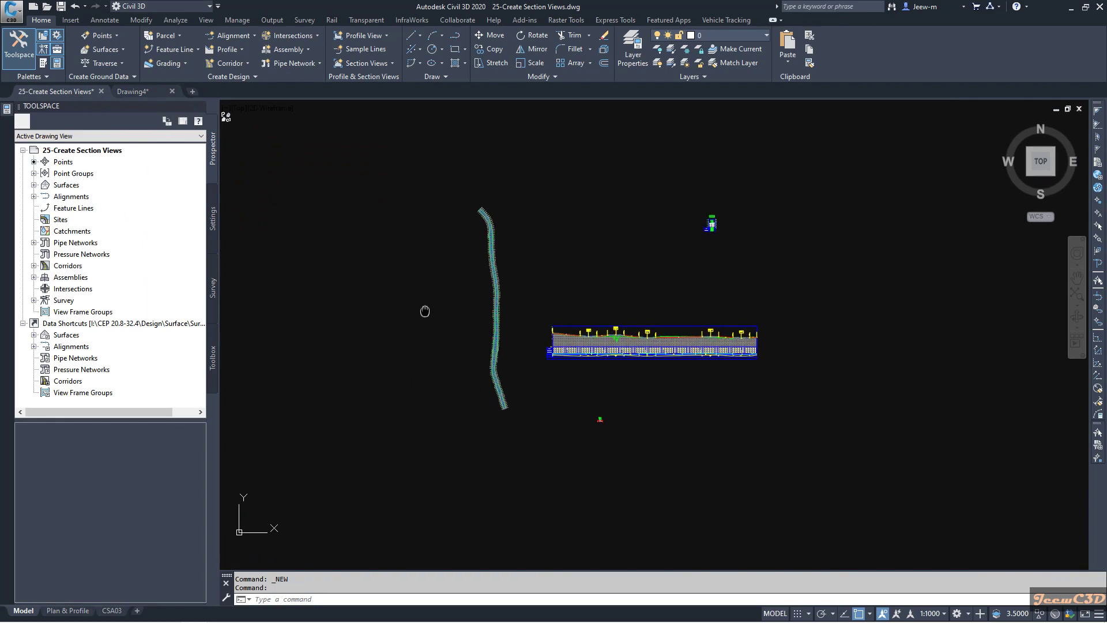
scroll(465, 357, up, 1)
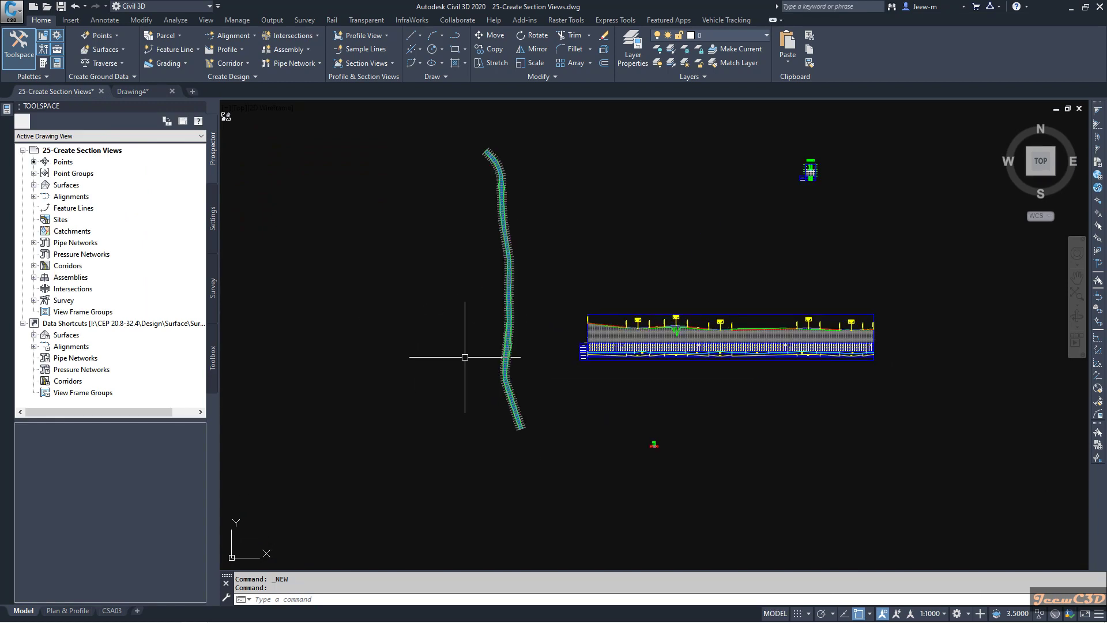
scroll(497, 295, up, 4)
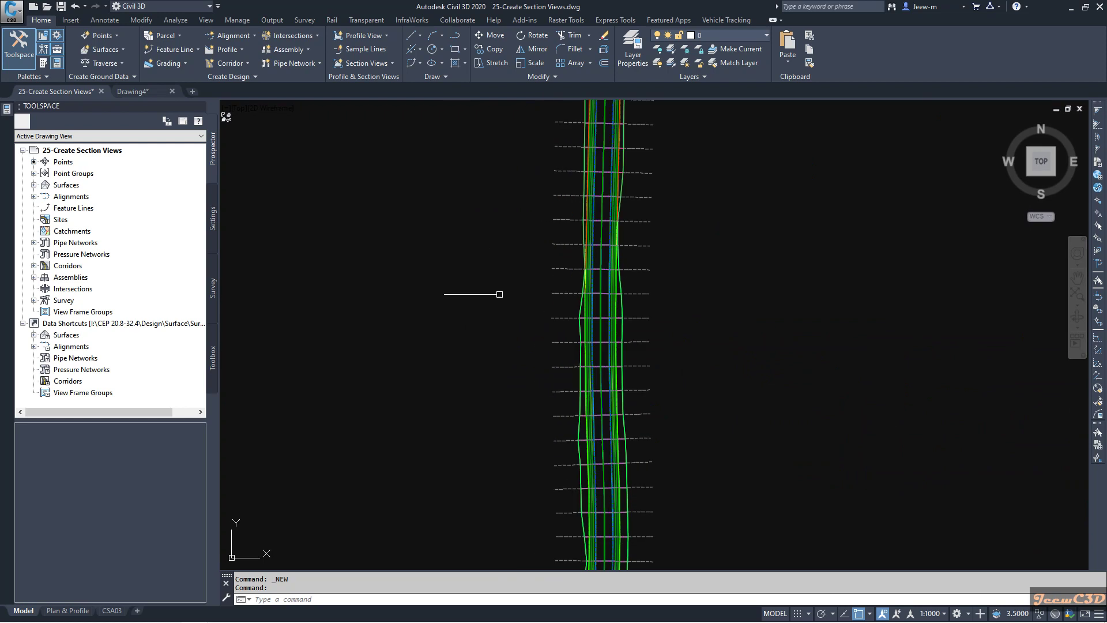
click(566, 269)
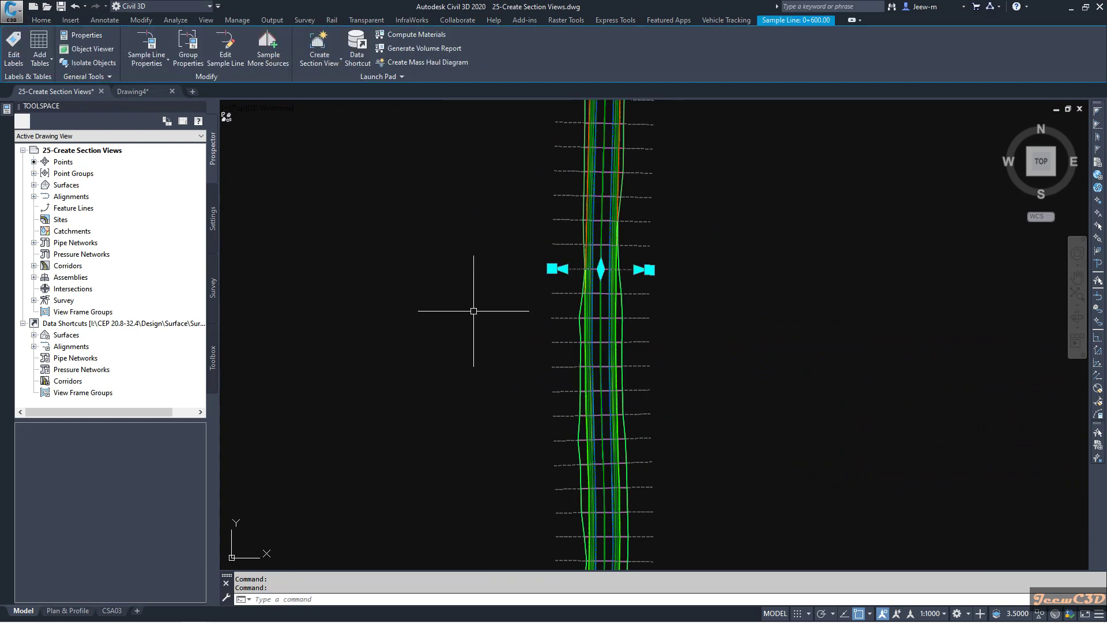
click(188, 46)
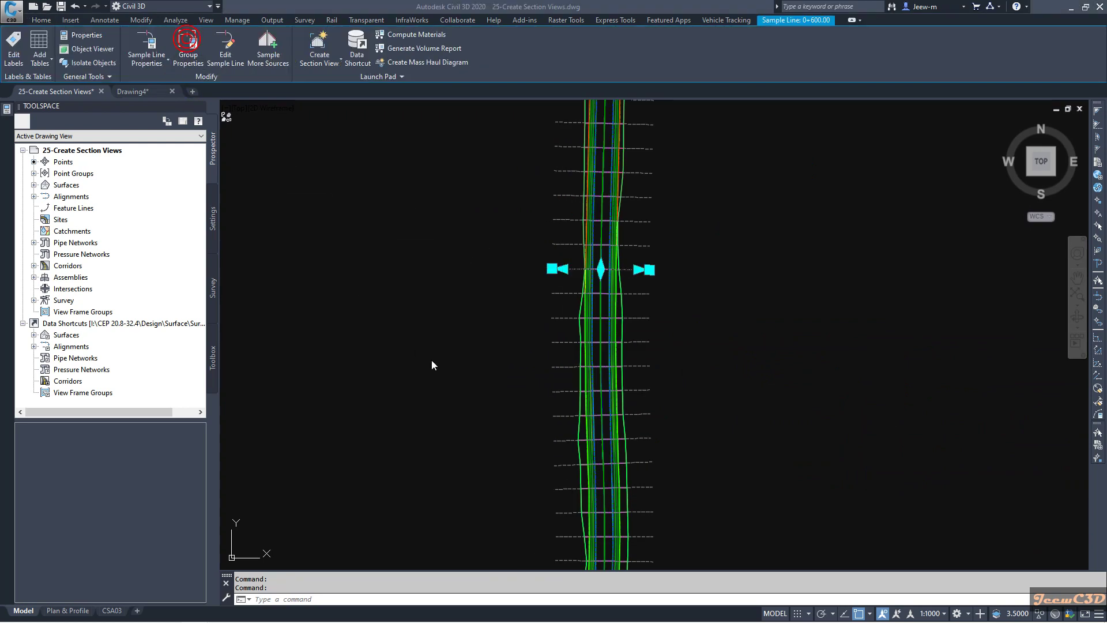
Step: Review the sample line list from first to last station, checking the left and right offsets
scroll(582, 370, down, 5)
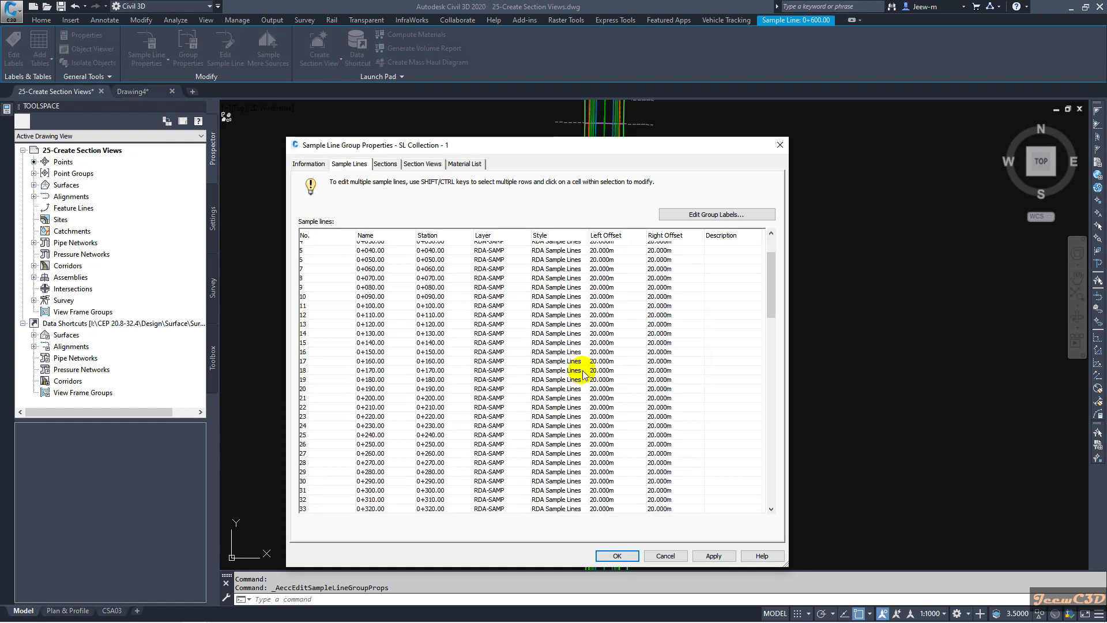
scroll(582, 370, down, 20)
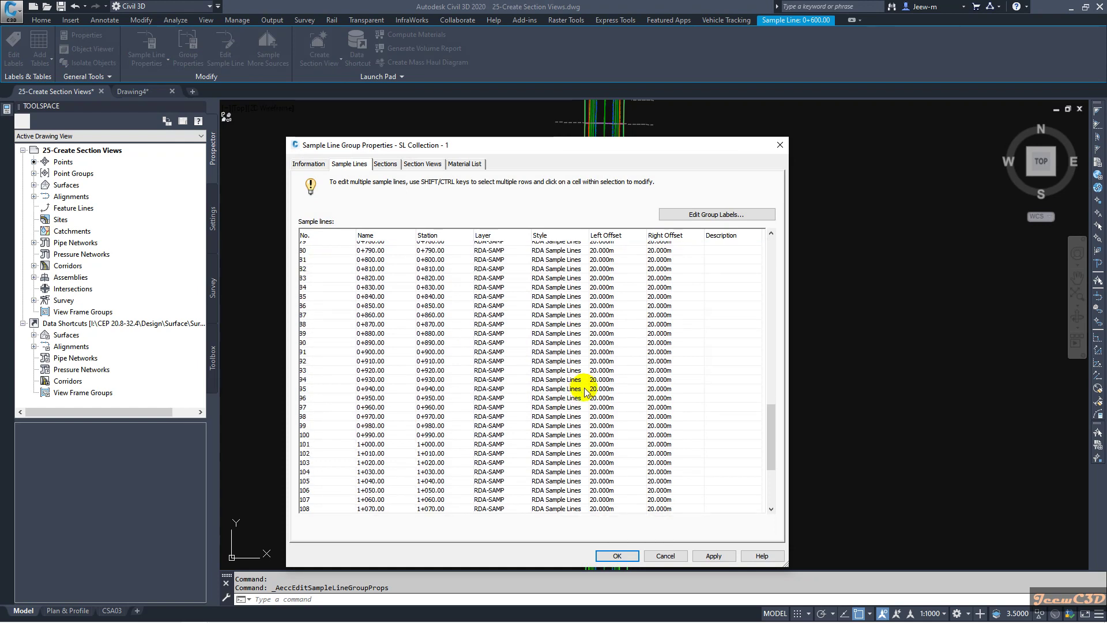
drag(773, 473, 784, 273)
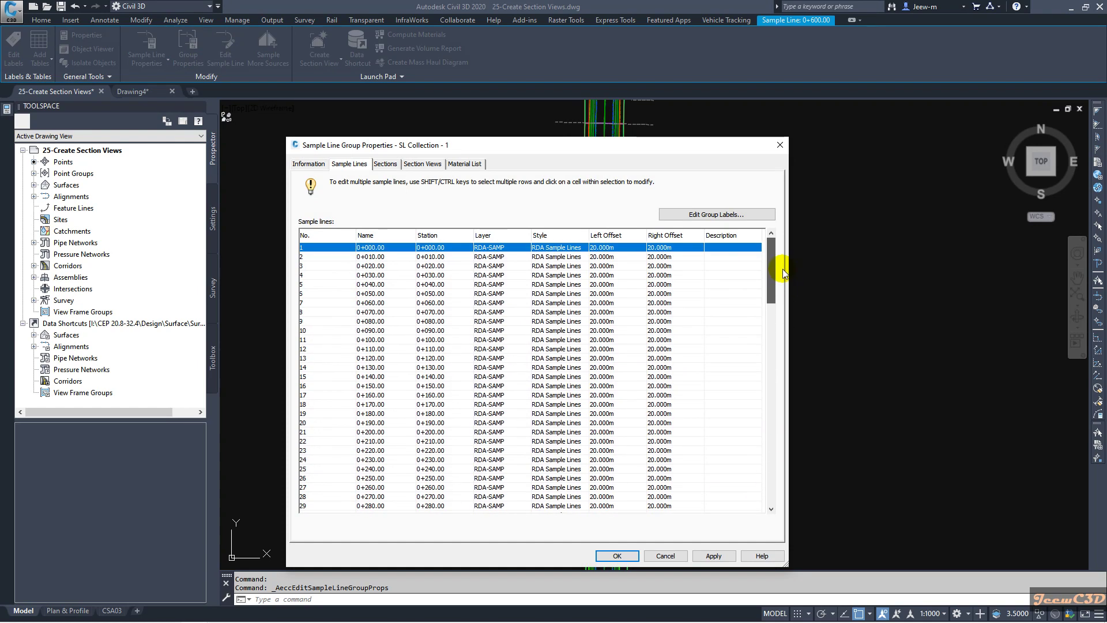
scroll(660, 311, down, 4)
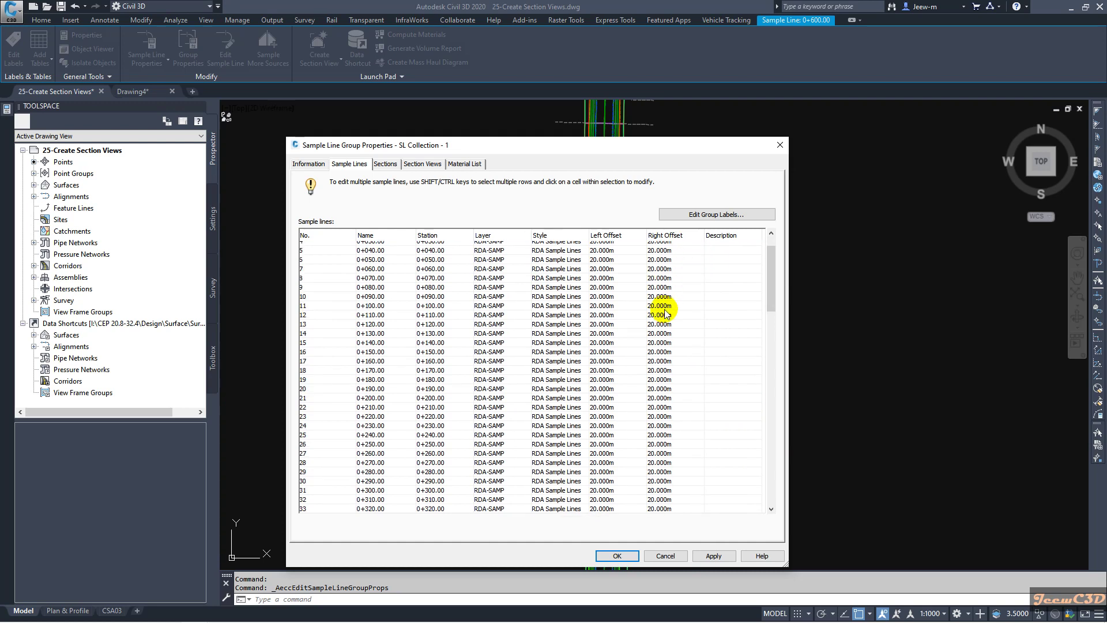
scroll(662, 315, up, 4)
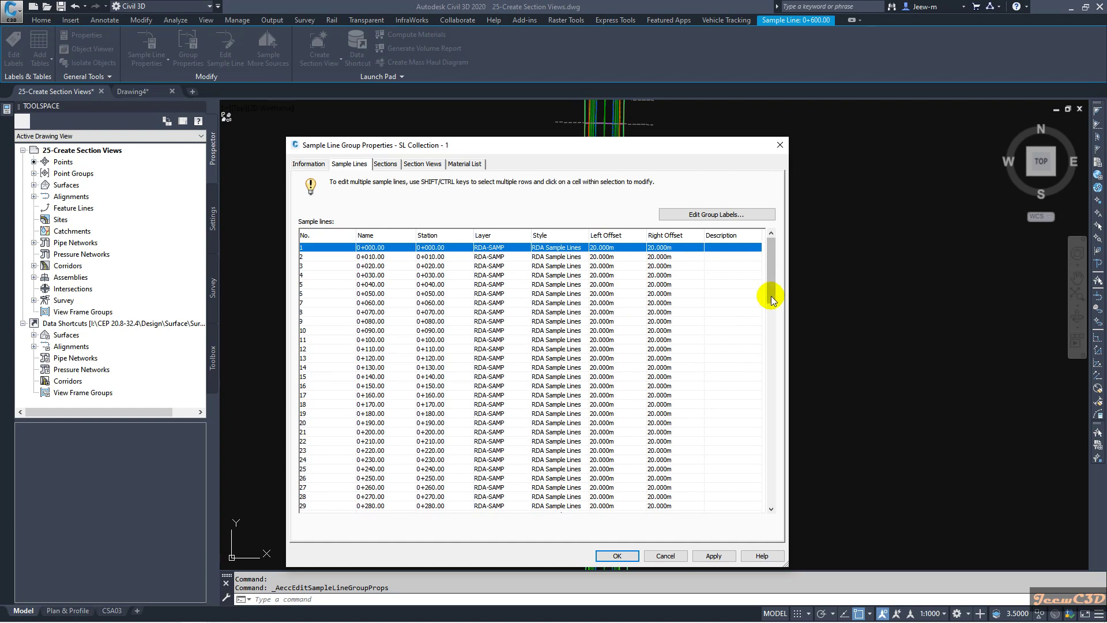
drag(771, 287, 773, 497)
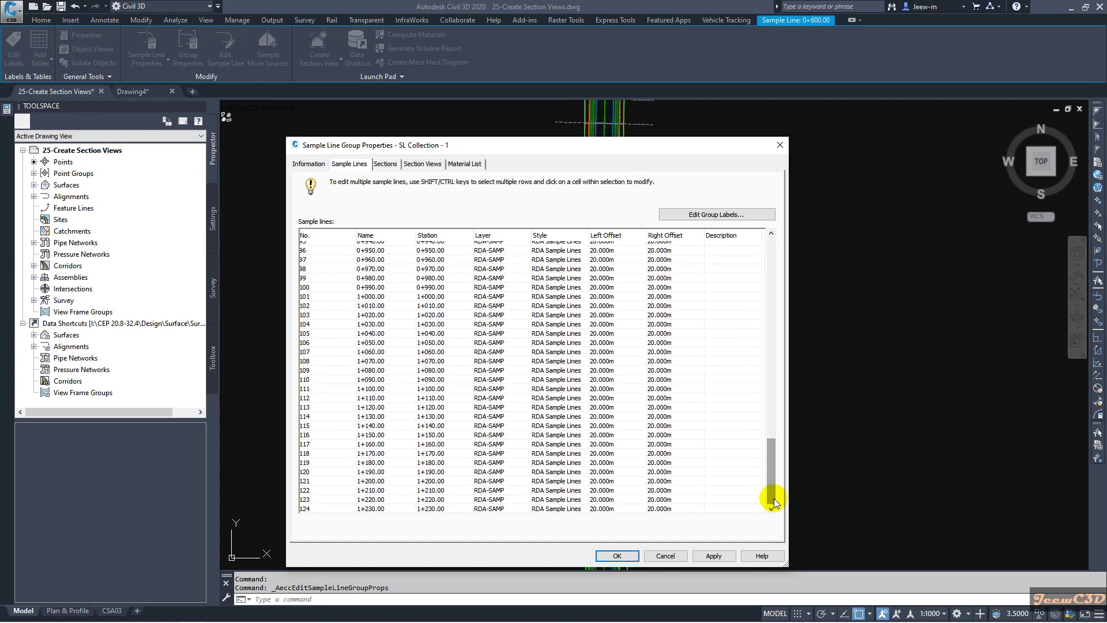
drag(772, 479, 756, 288)
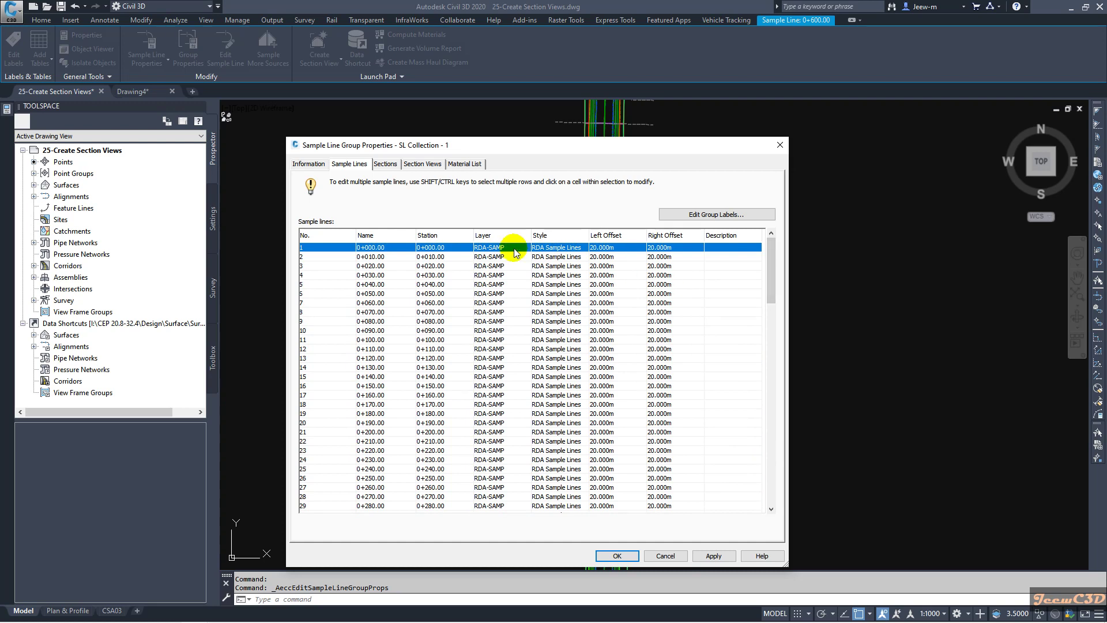
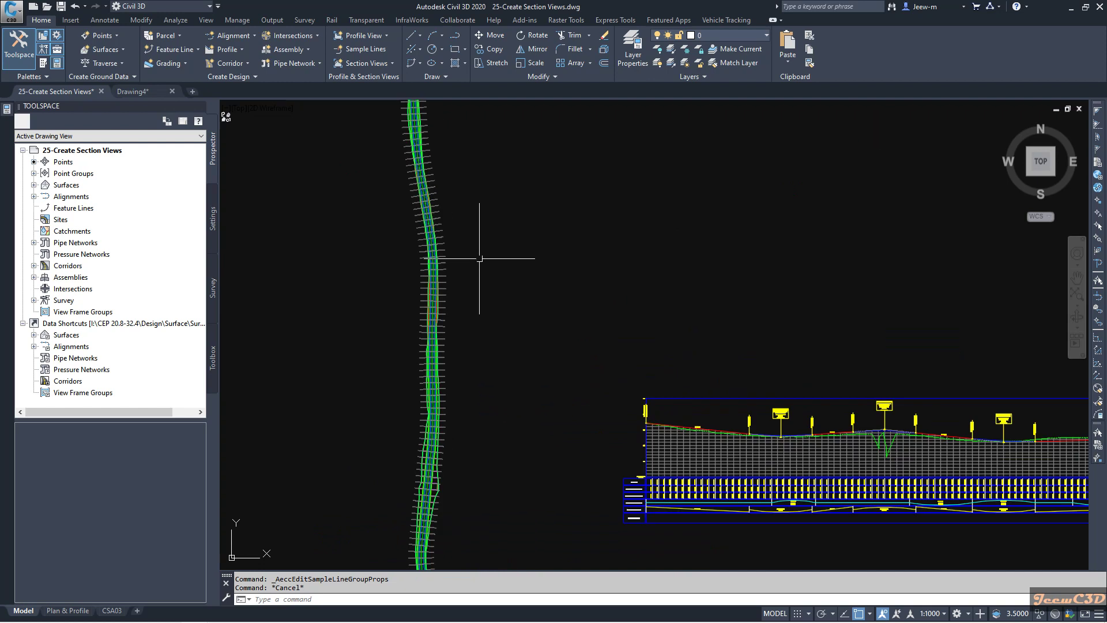
Step: Examine the existing road section view in model space, including its grid, elevation labels and the offset and level bands
scroll(432, 255, down, 3)
middle_drag(450, 257, 306, 331)
scroll(731, 203, up, 8)
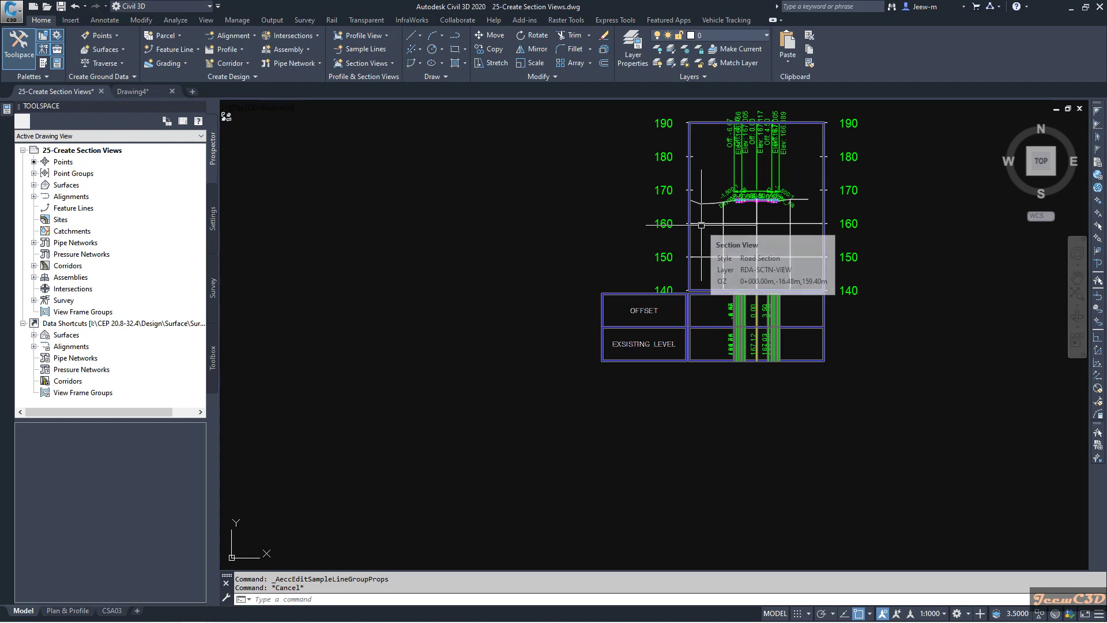
mouse_move(706, 234)
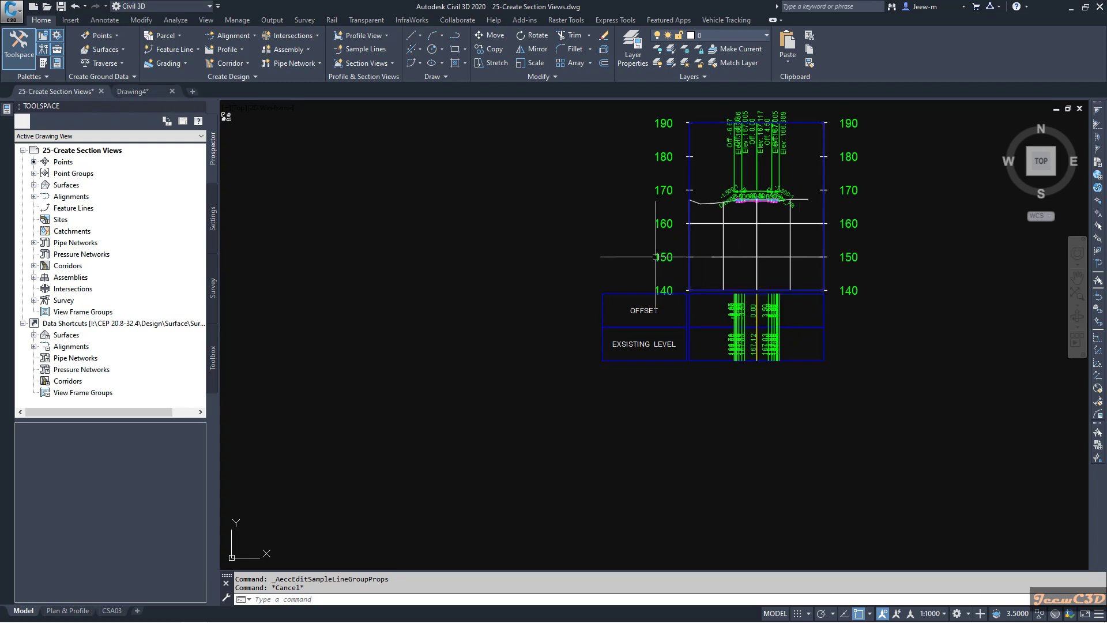
mouse_move(618, 257)
mouse_move(574, 304)
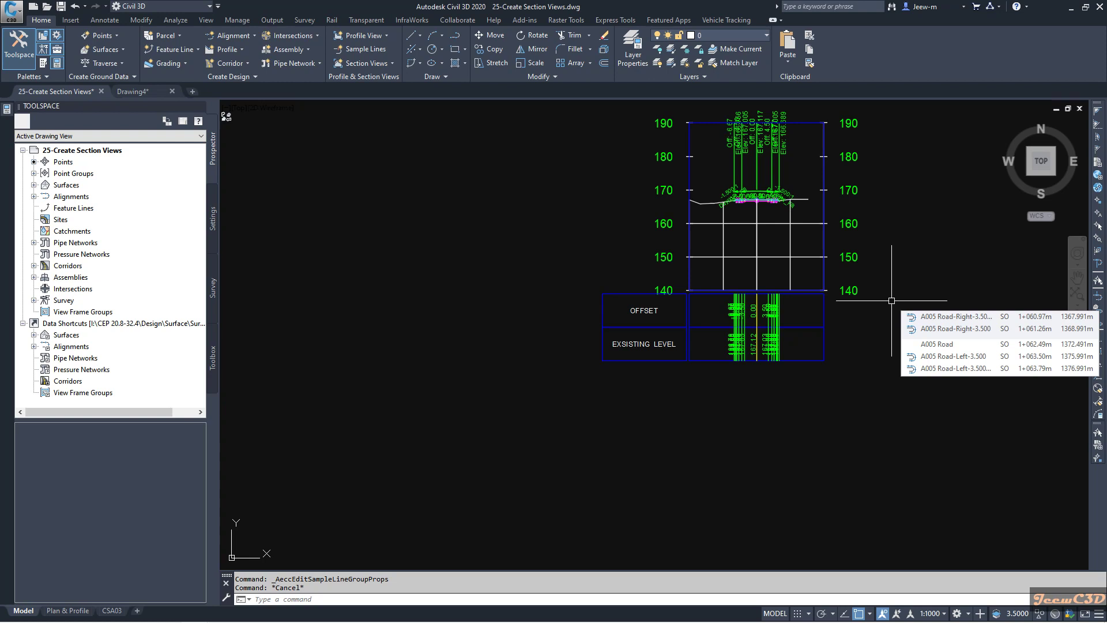
scroll(891, 301, down, 10)
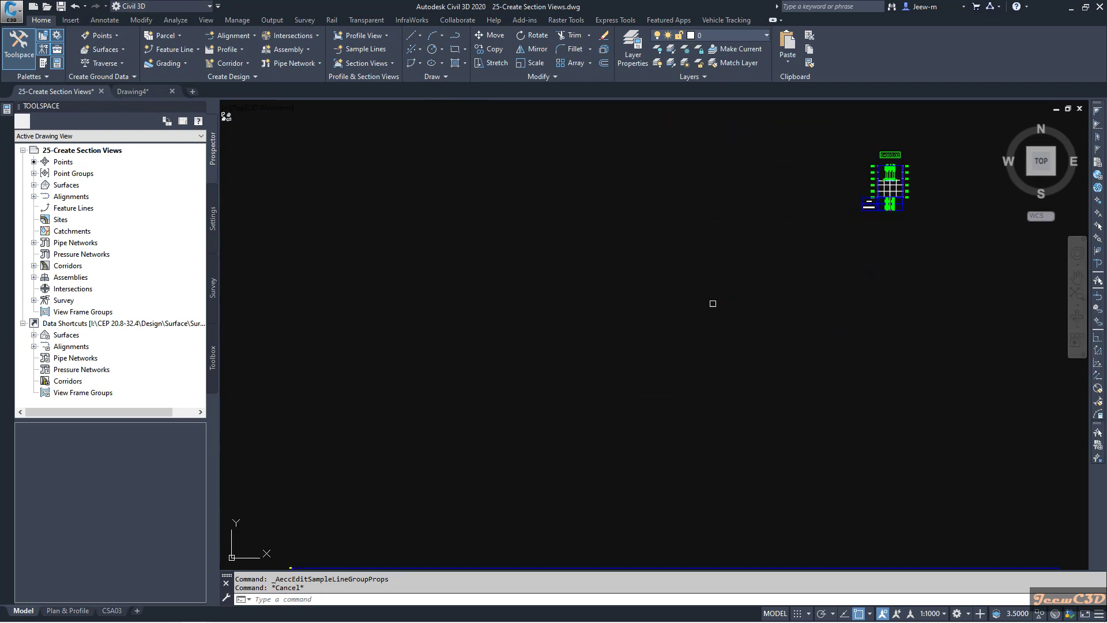
Step: Switch to Drawing4 and measure the layout viewport's width with a linear dimension between its two vertical edges
scroll(610, 299, up, 3)
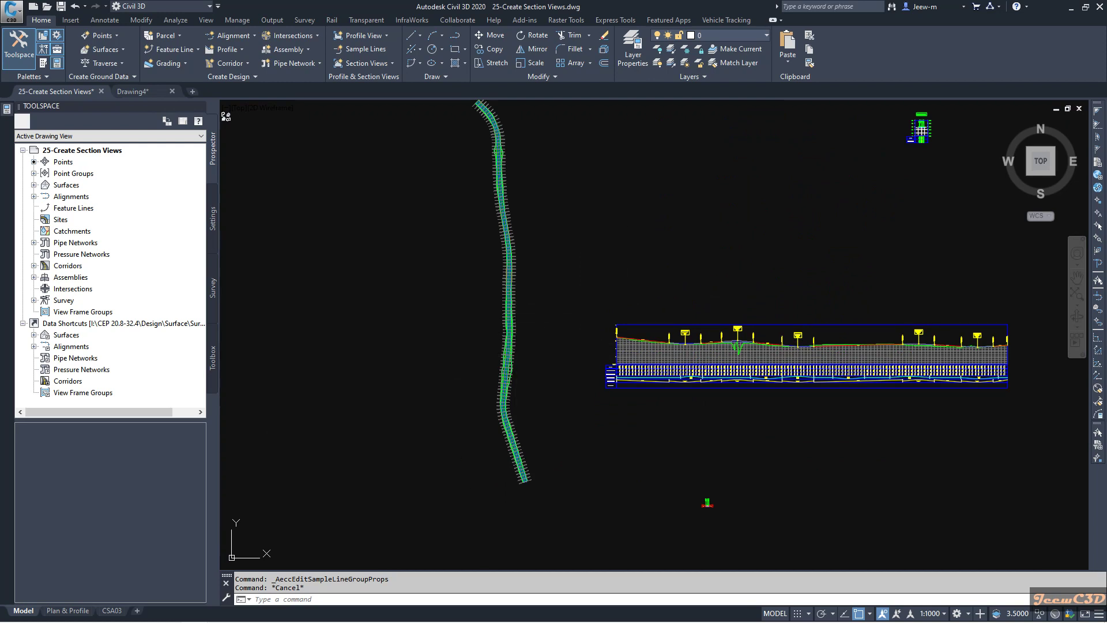
click(138, 91)
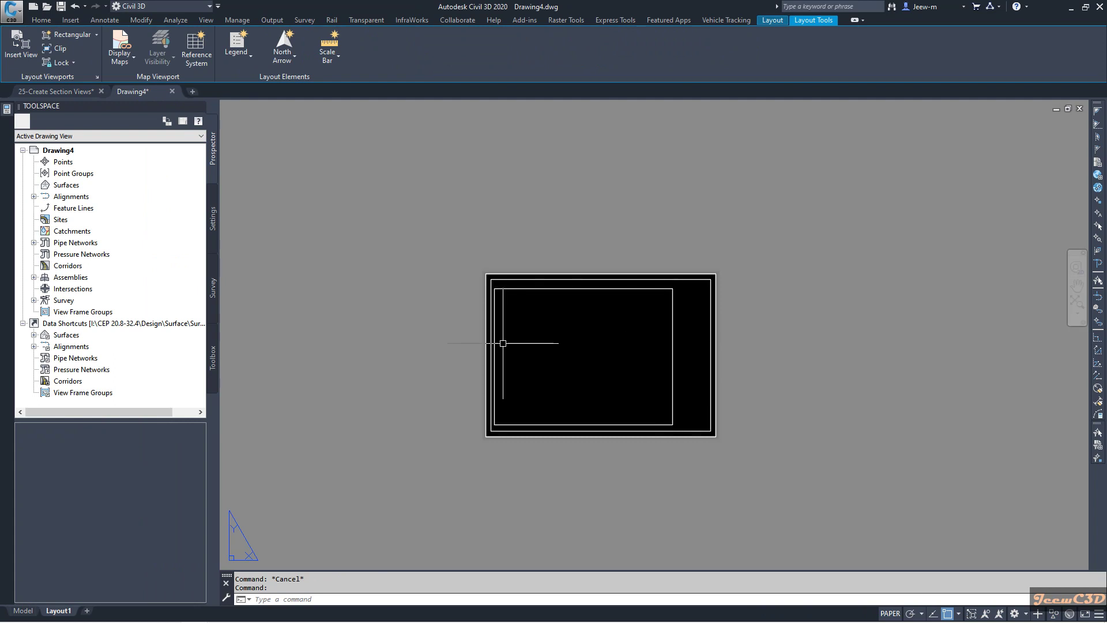
click(94, 22)
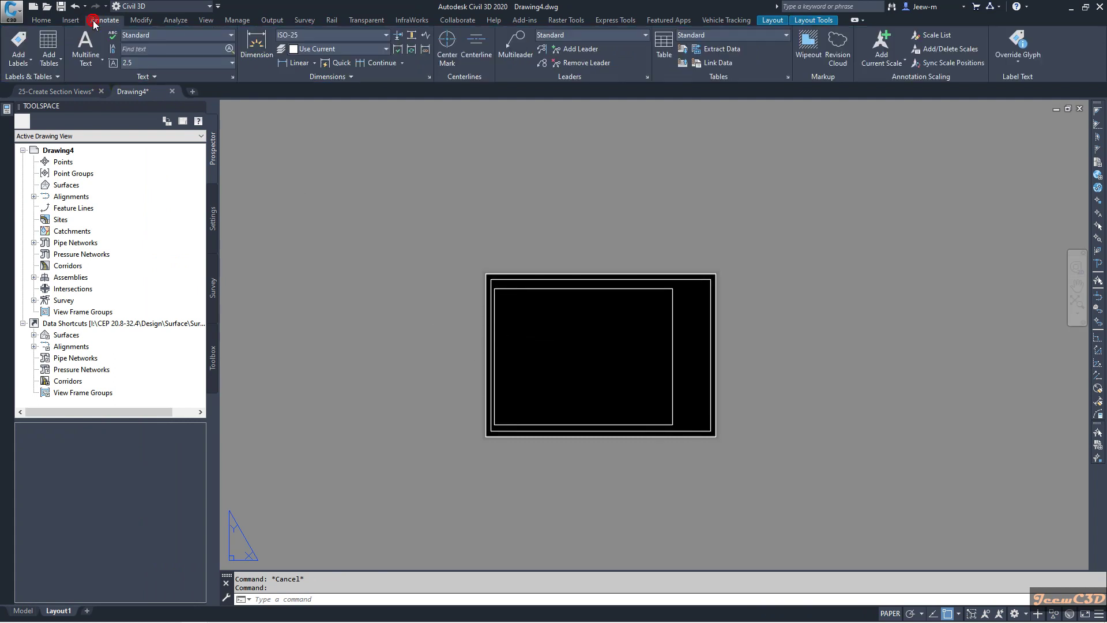
click(294, 63)
scroll(502, 323, up, 3)
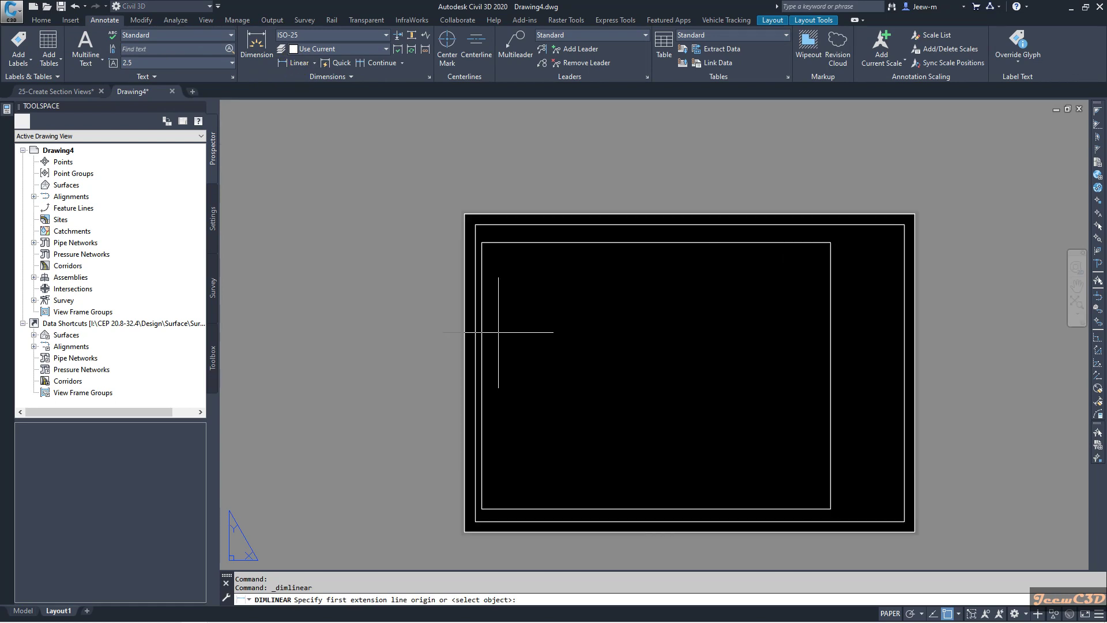
click(480, 318)
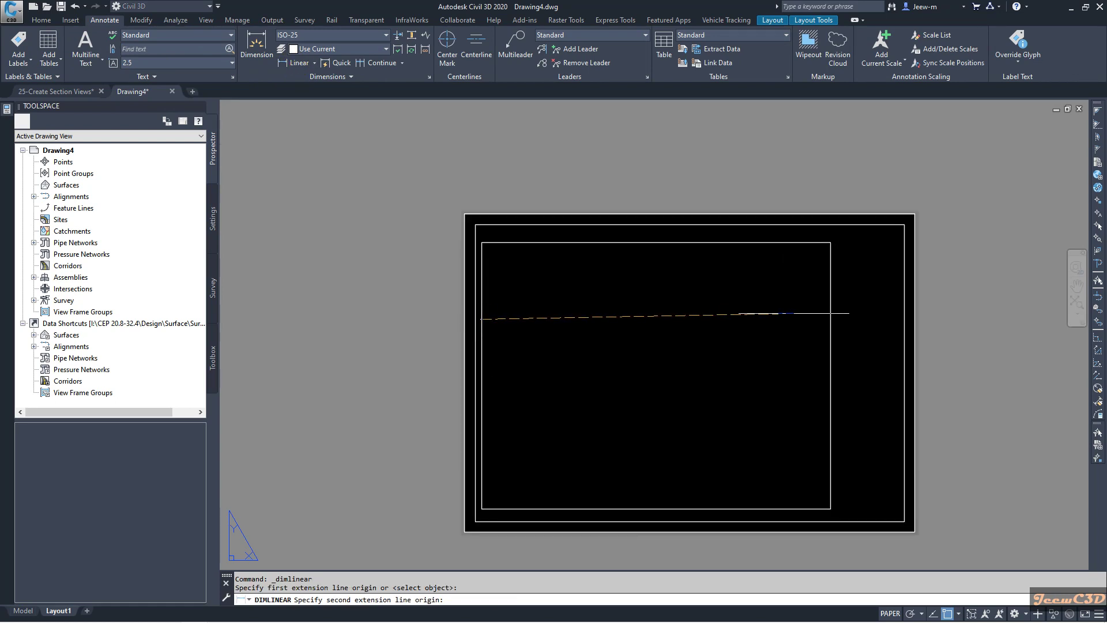
click(831, 317)
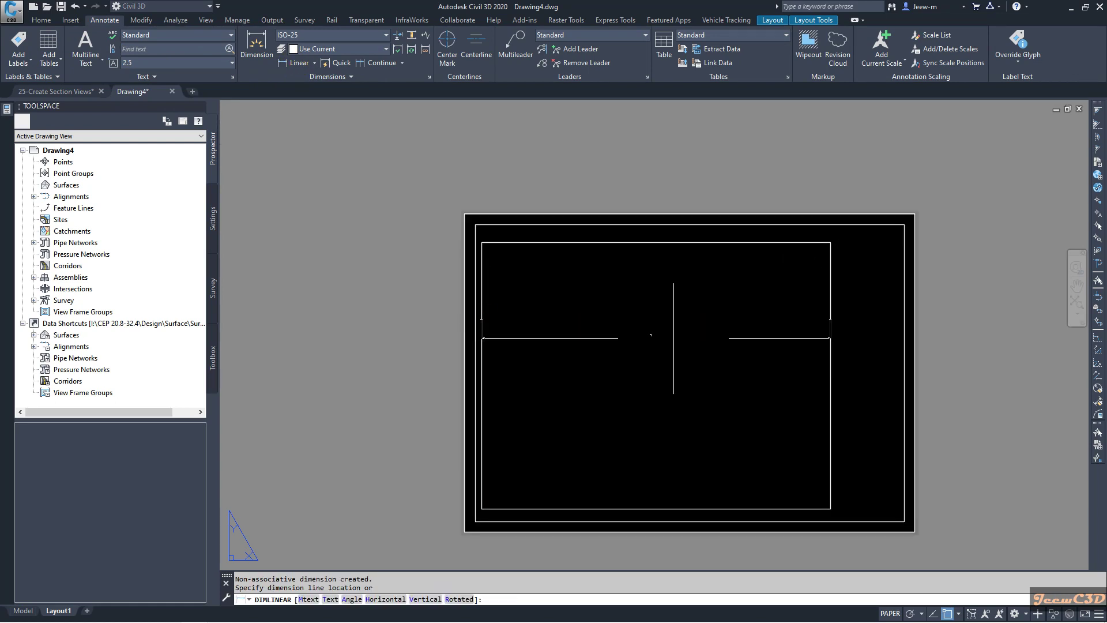
scroll(664, 337, up, 5)
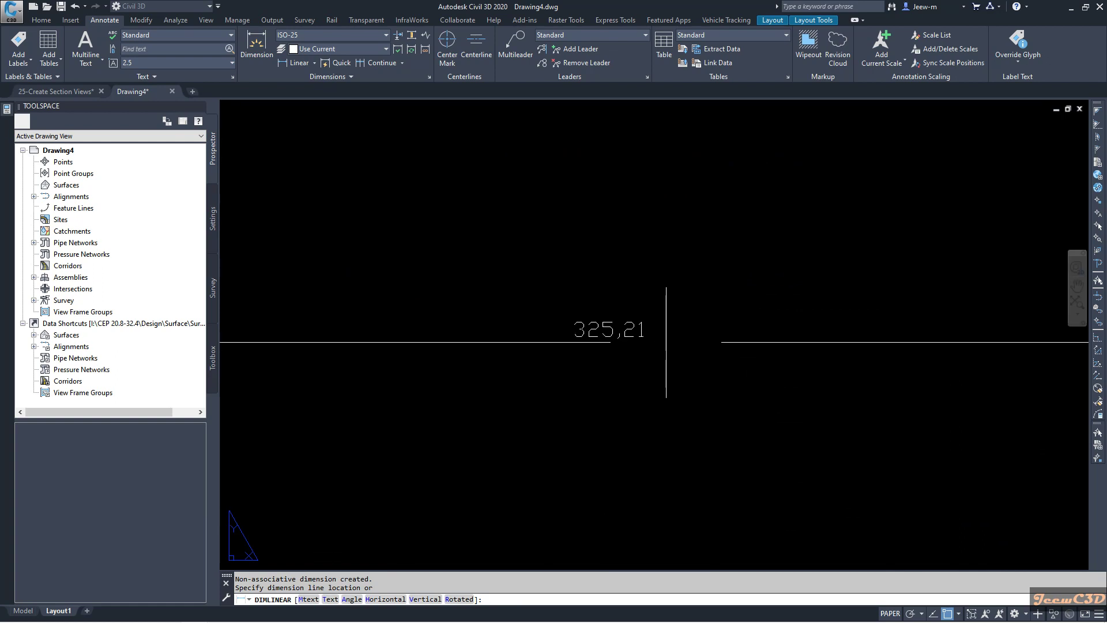
click(666, 341)
scroll(662, 366, down, 3)
middle_drag(658, 394, 676, 312)
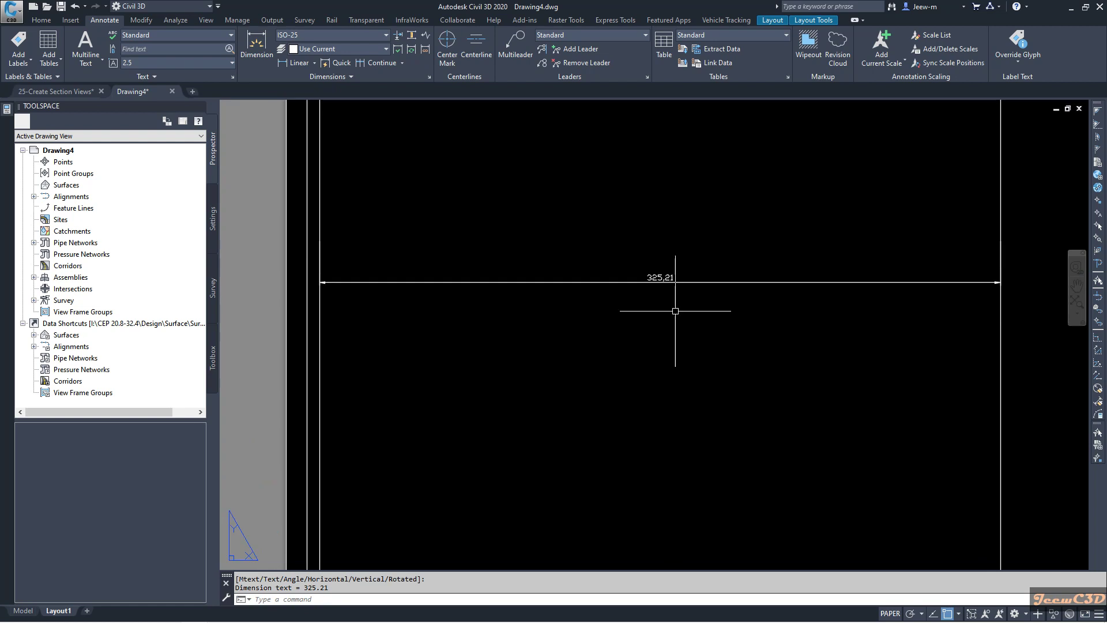
scroll(675, 312, down, 2)
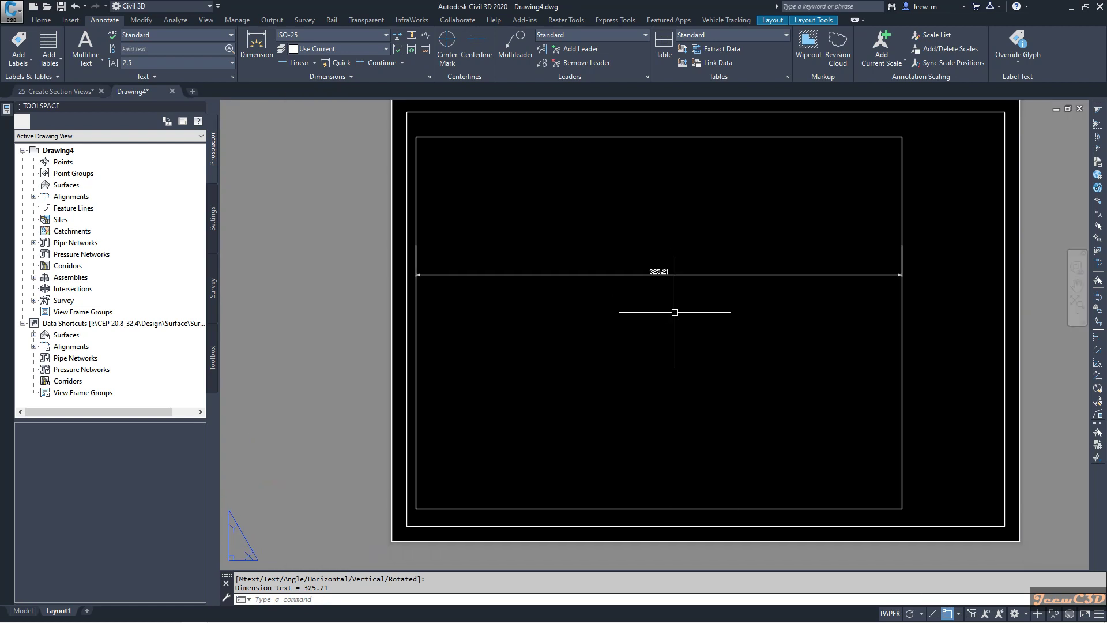
Step: Delete the linear dimension placed across the viewport
click(689, 276)
scroll(649, 301, up, 5)
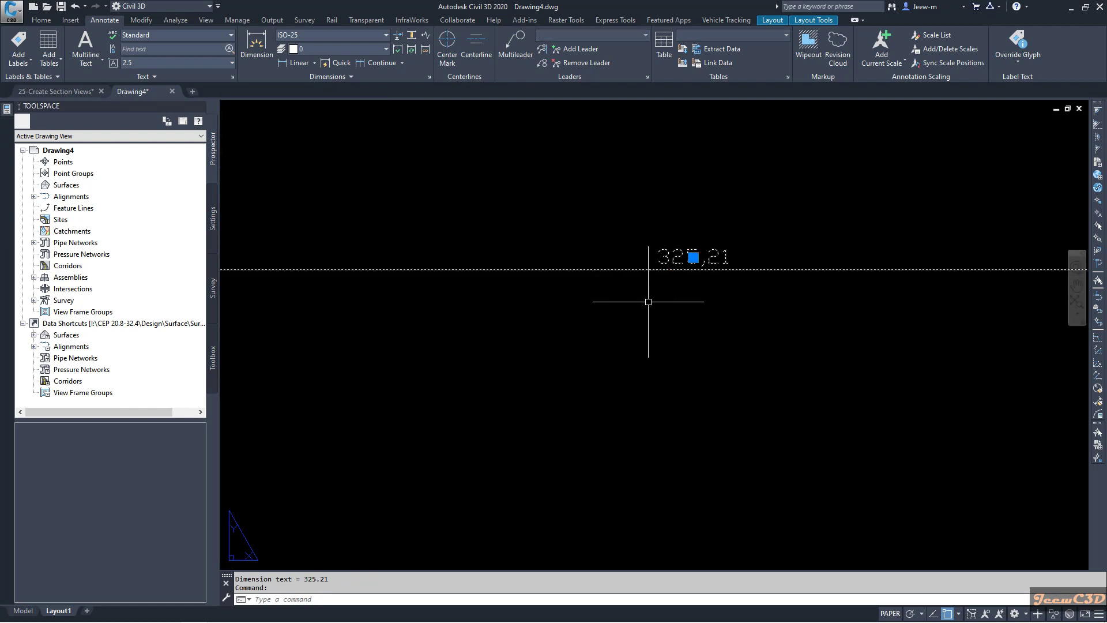
key(Delete)
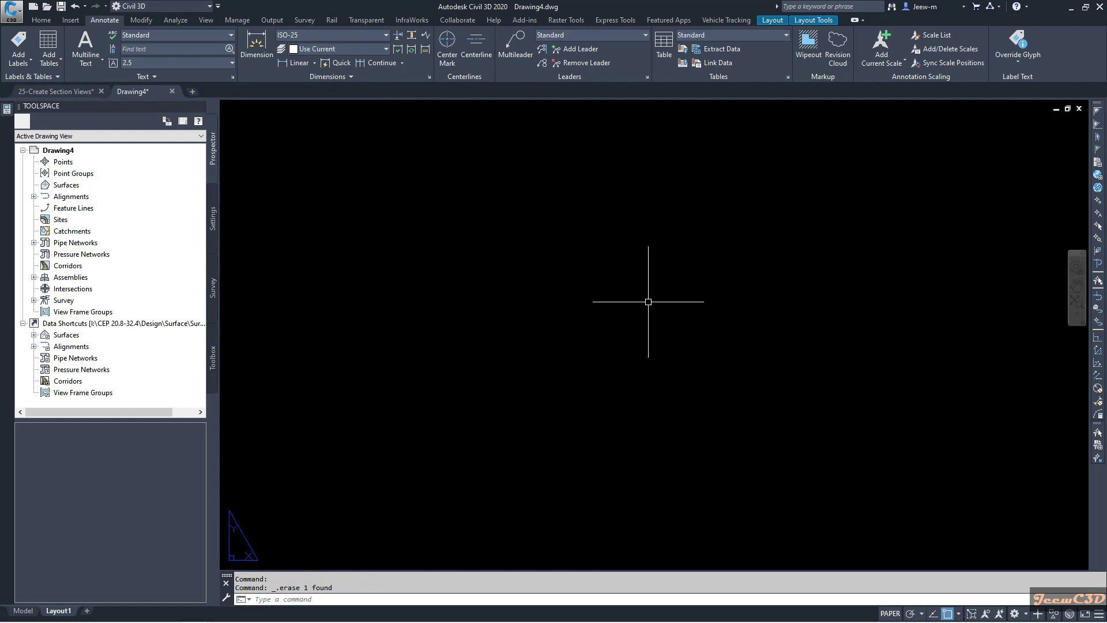
Step: Calculate 75/.325 with QUICKCALC to work out the viewport scale, and close the calculator
click(276, 601)
text(quick)
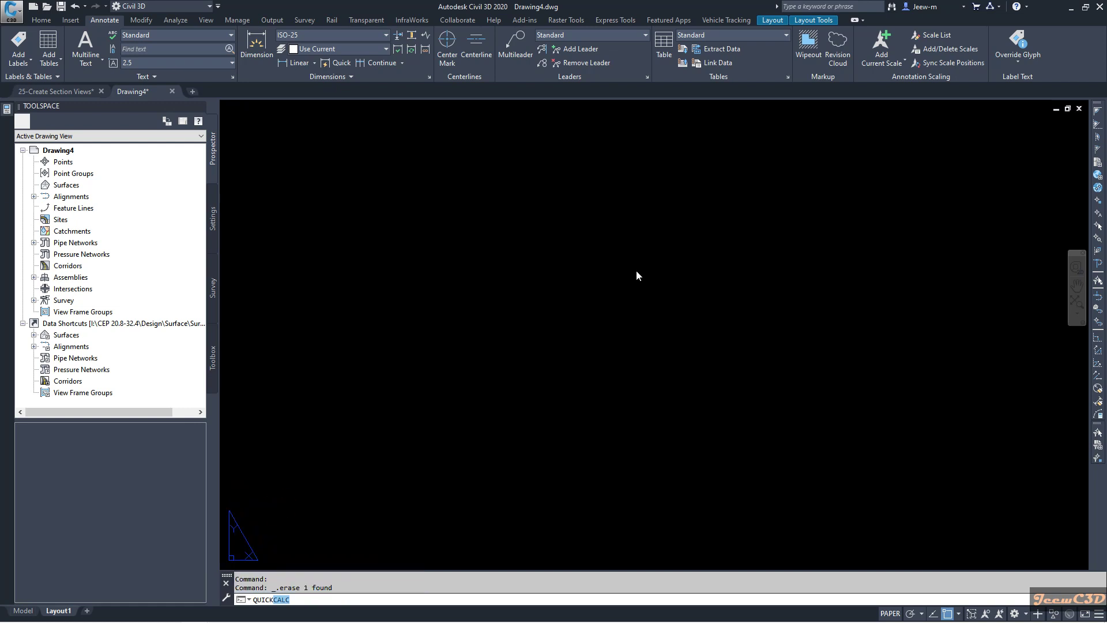
key(Return)
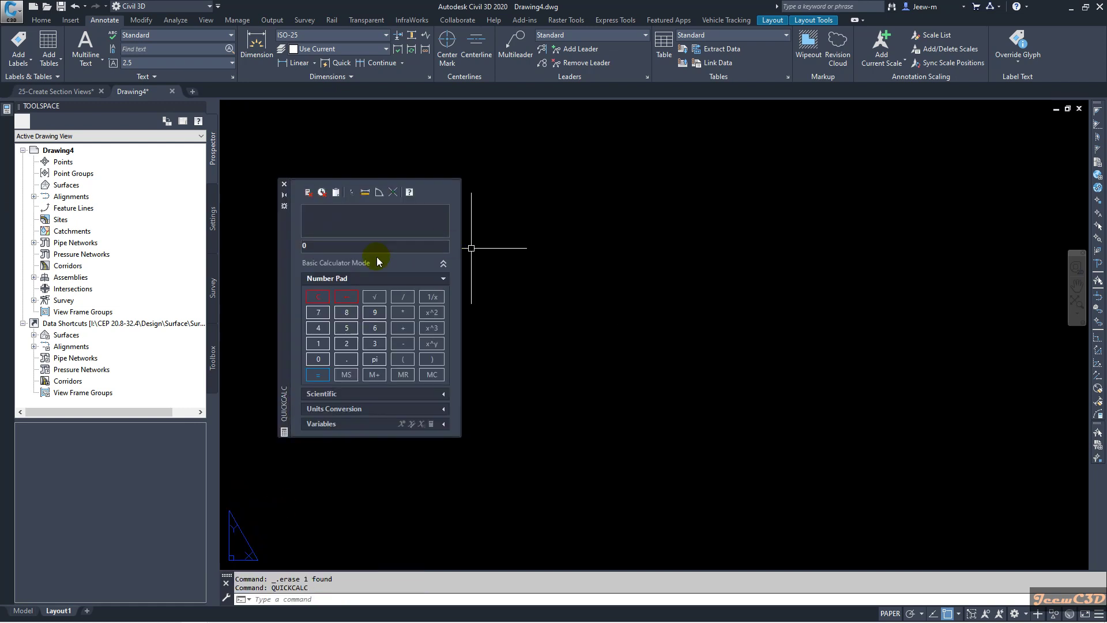
text(75)
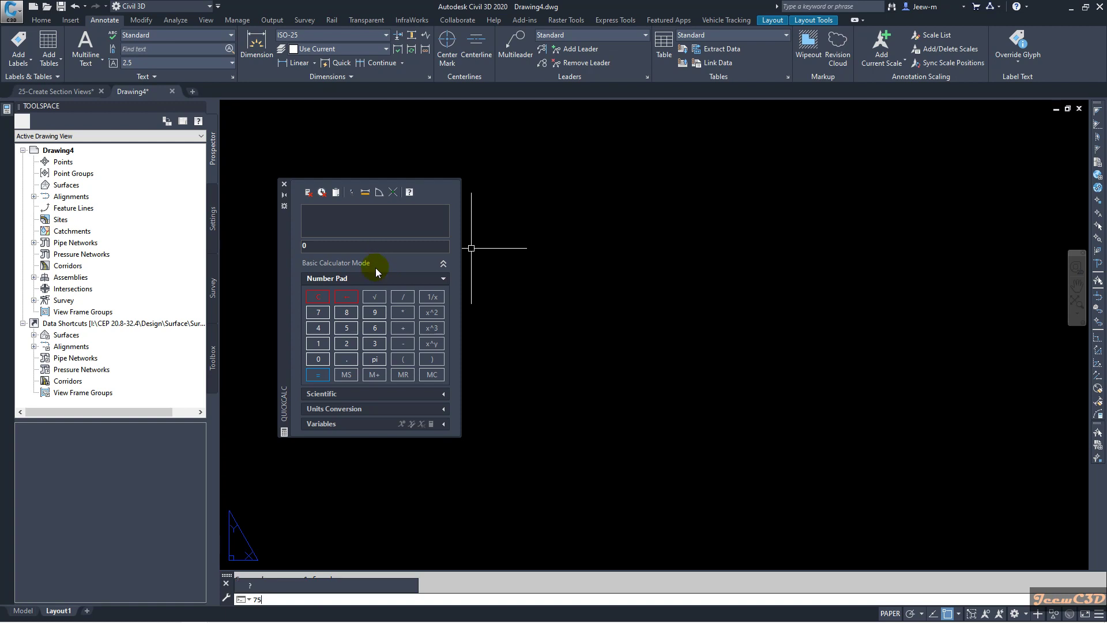
click(323, 311)
click(346, 328)
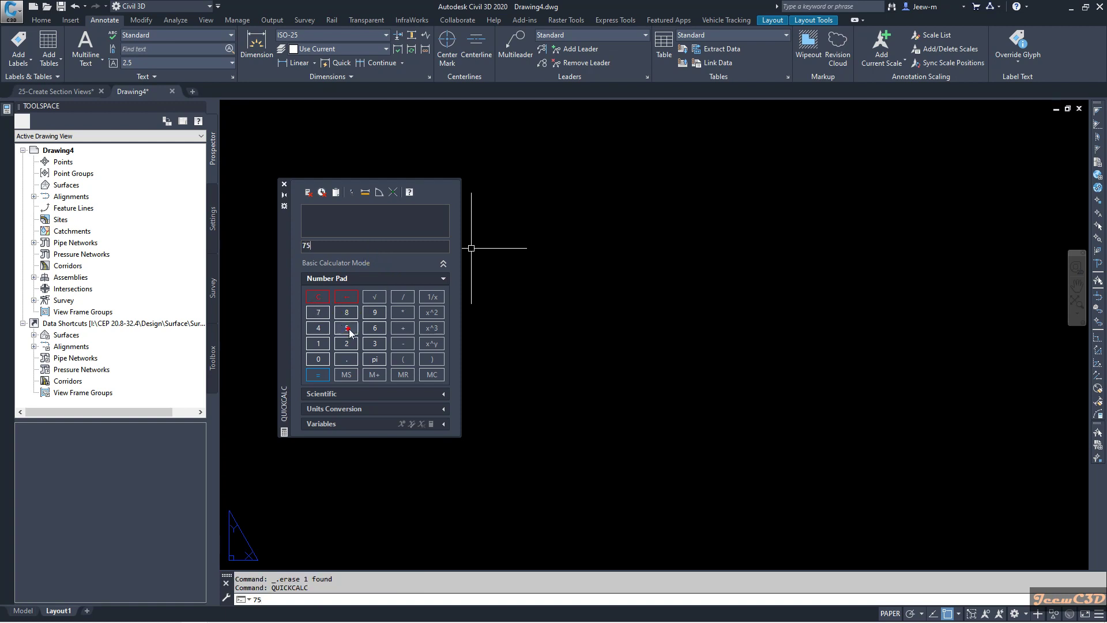
click(382, 396)
click(346, 359)
click(374, 343)
click(346, 343)
click(346, 328)
click(323, 374)
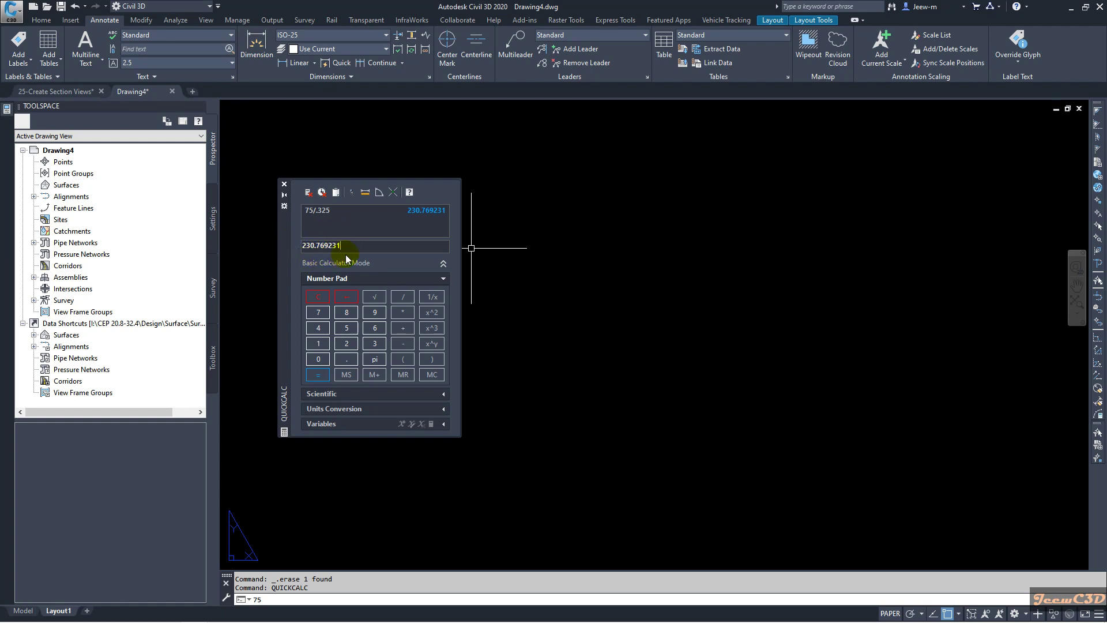
click(283, 184)
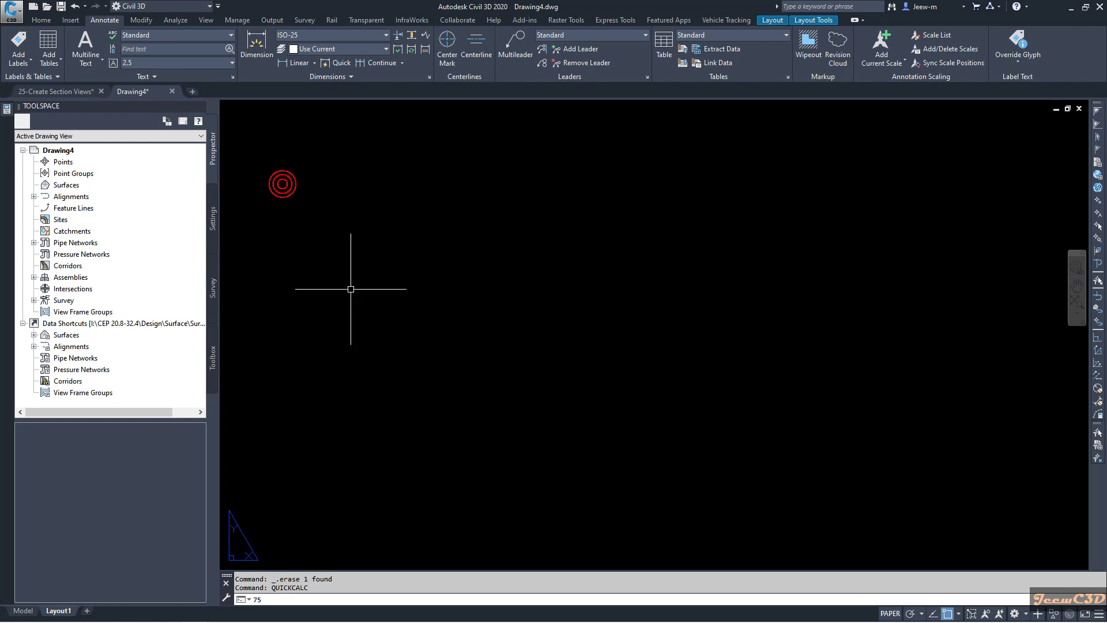
scroll(350, 290, down, 6)
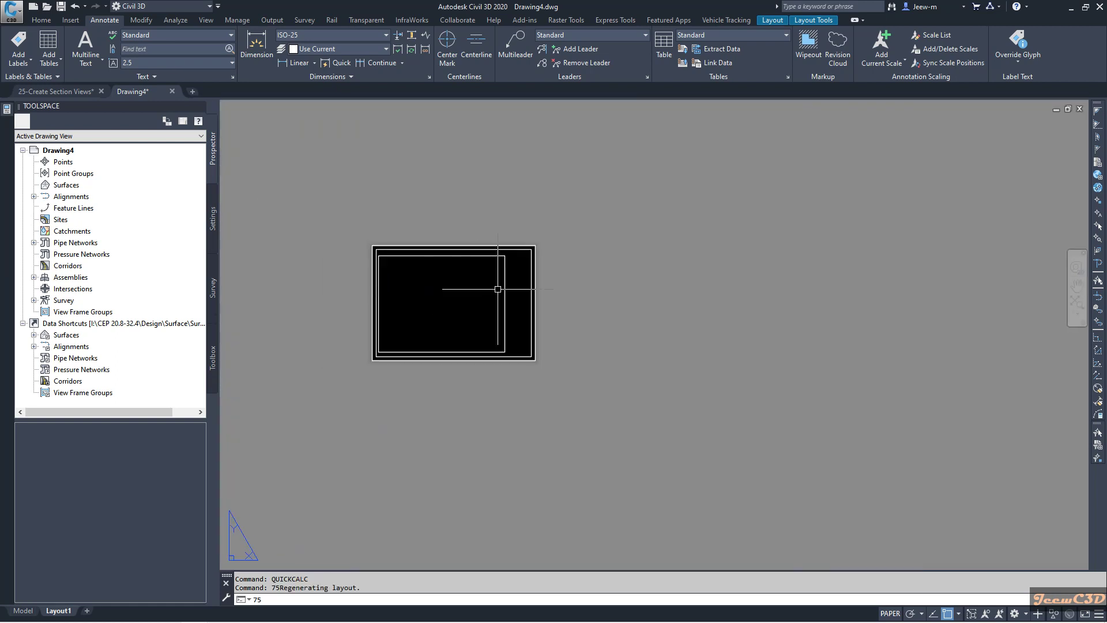
key(Escape)
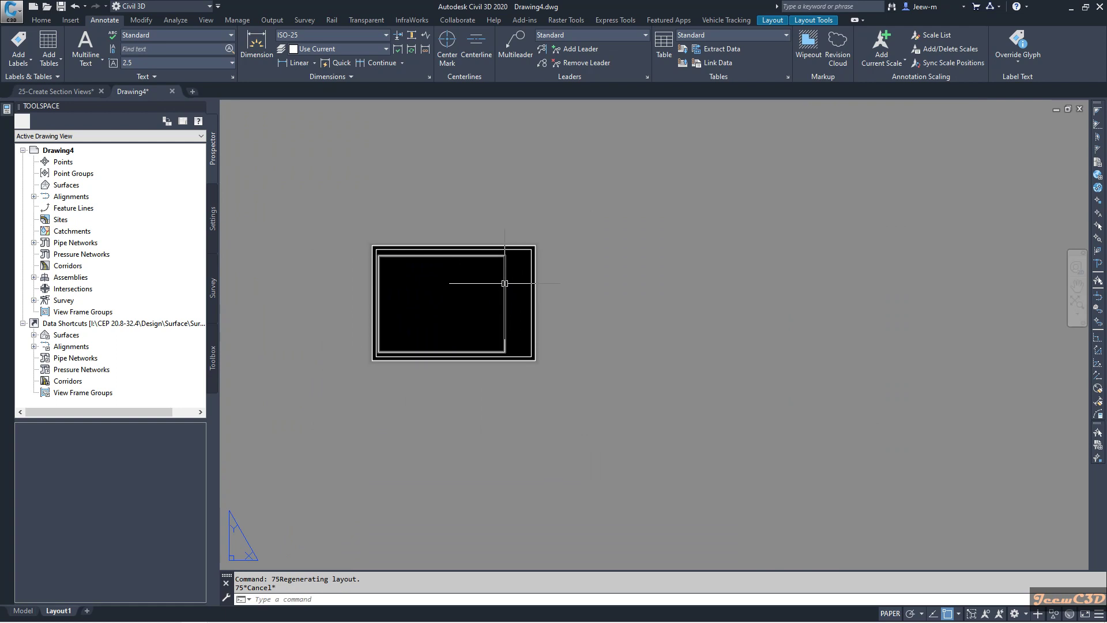
Step: Check the viewport's properties for the available annotation scales, and close them without choosing one
click(504, 285)
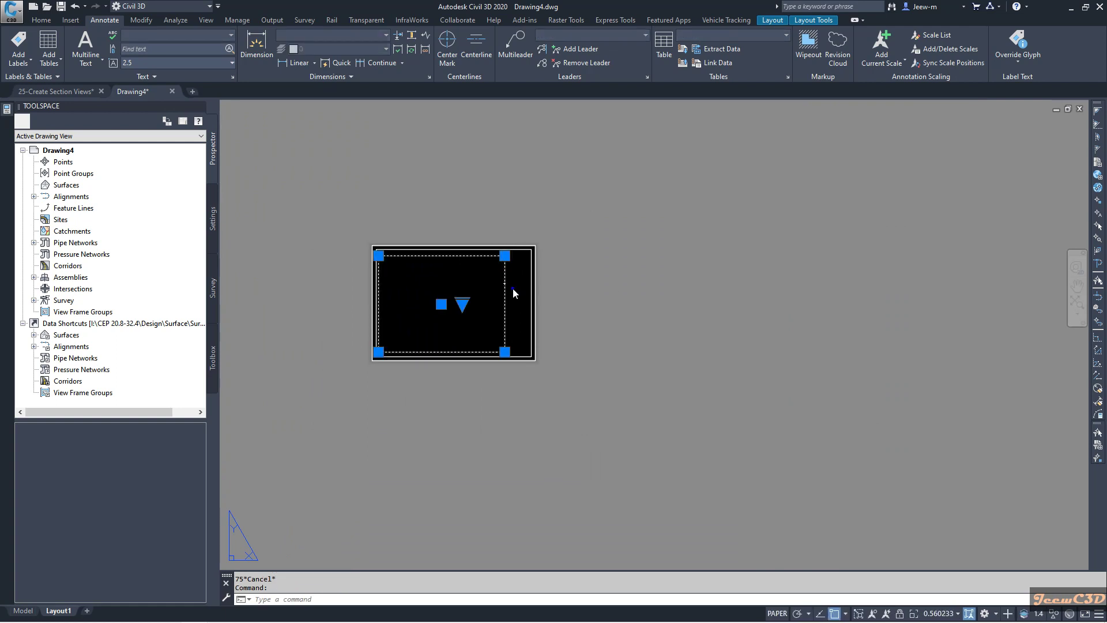
right_click(513, 287)
click(552, 378)
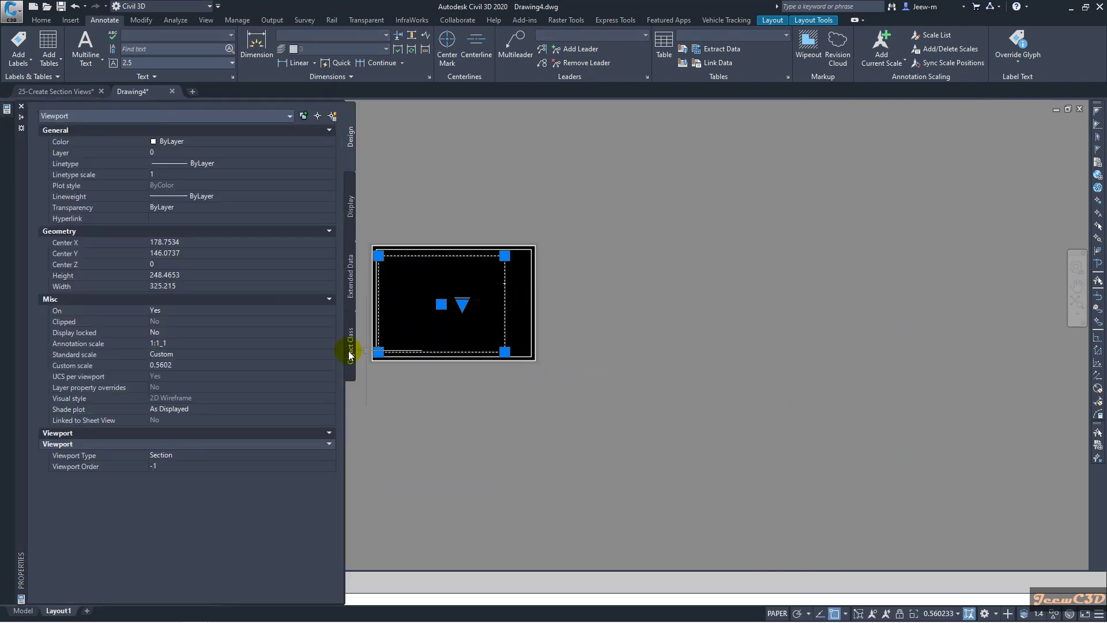
click(171, 344)
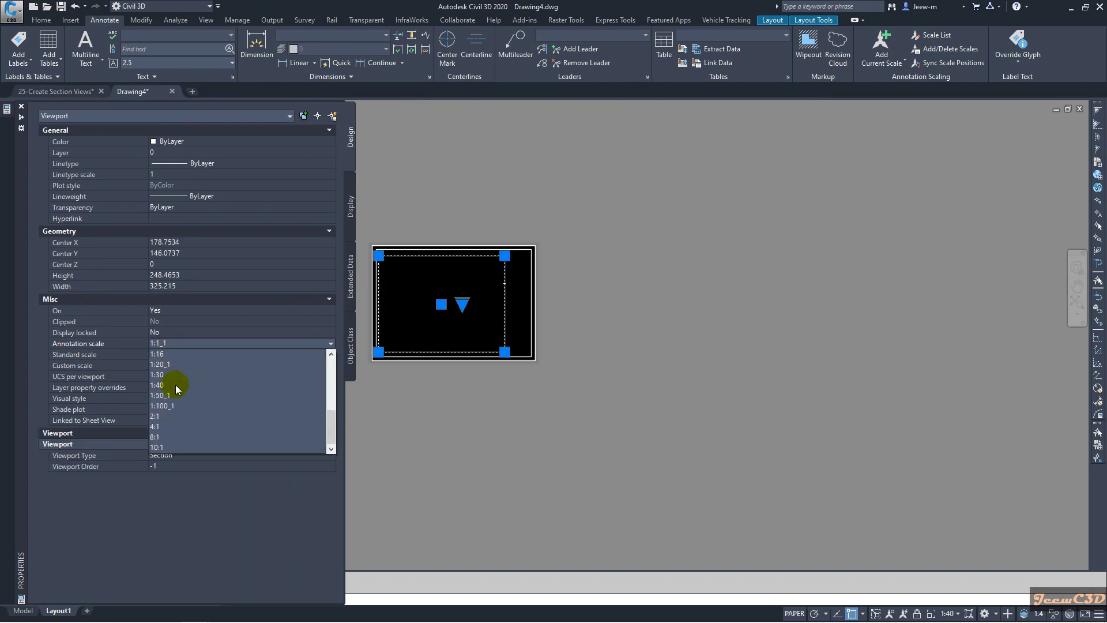
scroll(176, 404, down, 3)
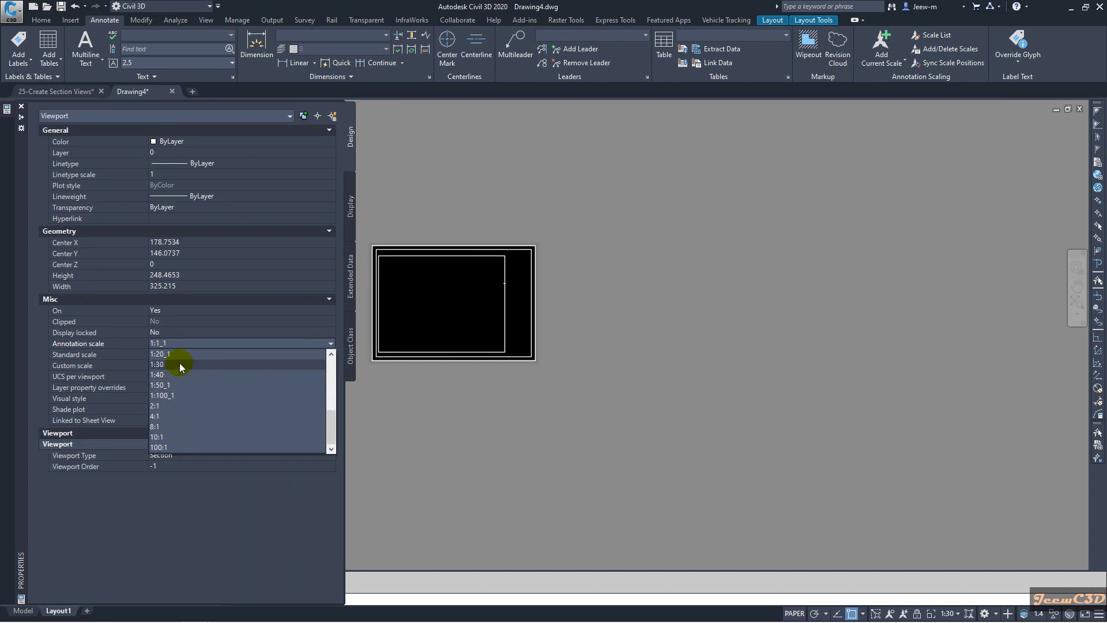
scroll(176, 404, up, 4)
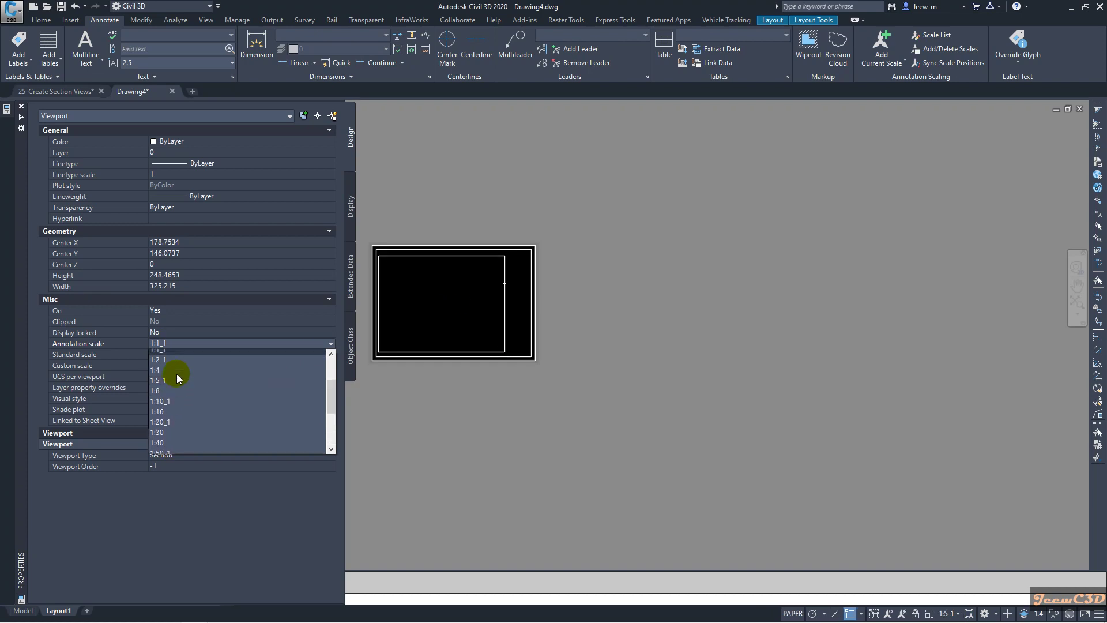
click(186, 368)
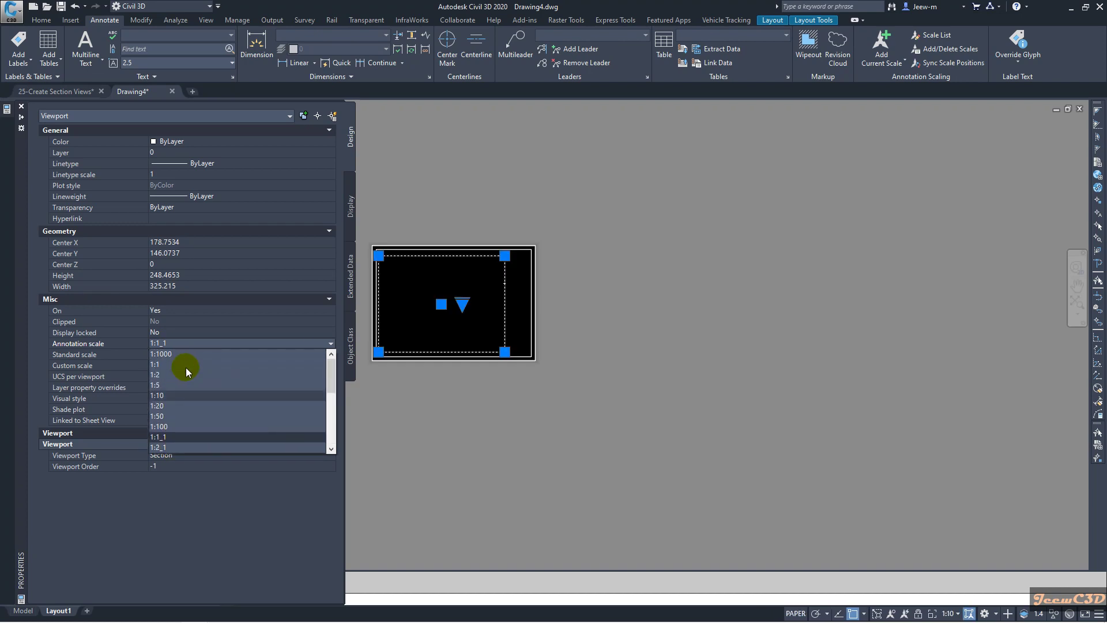
key(Escape)
key(ctrl+1)
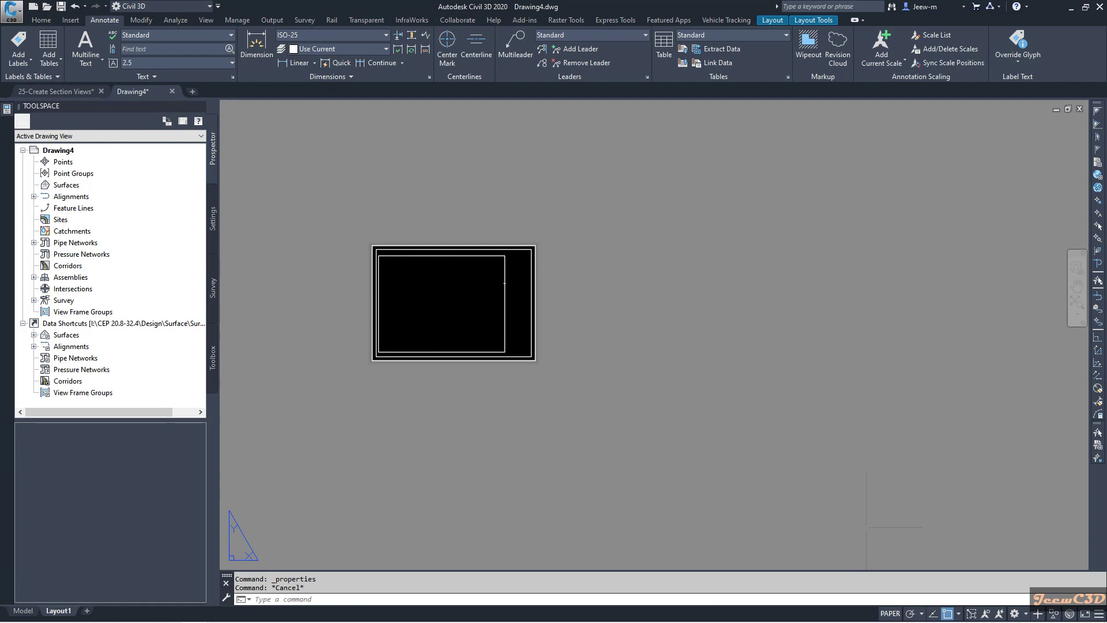
Step: Open the drawing scale list editor from the selected viewport's custom scale option and inspect the definition of the 1:1000 scale
click(408, 417)
key(Escape)
click(395, 316)
click(730, 413)
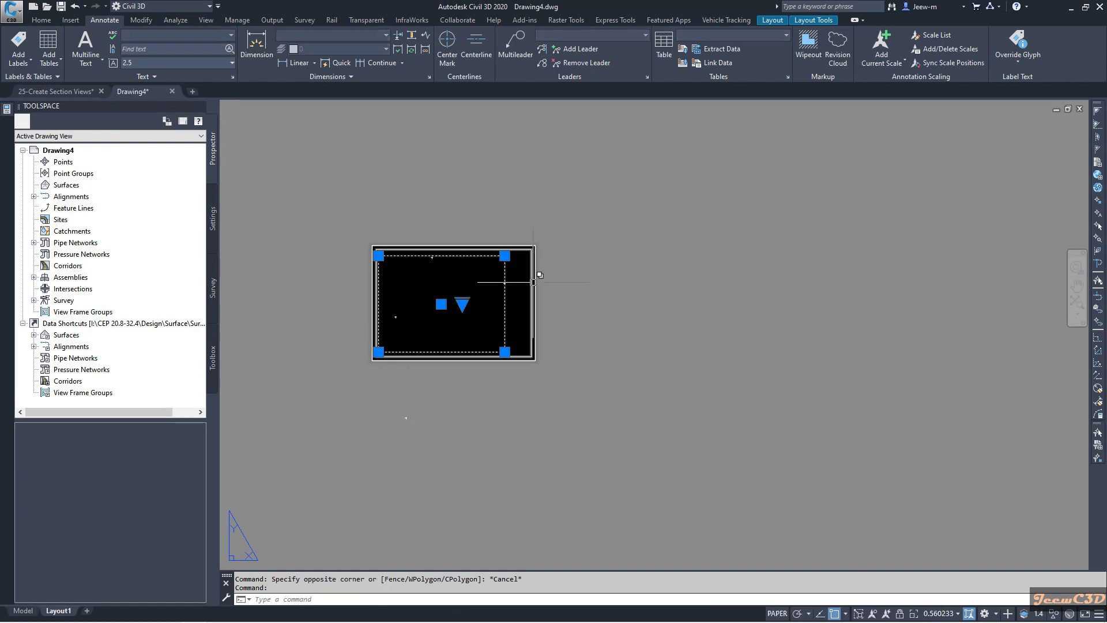
click(957, 613)
scroll(951, 568, down, 2)
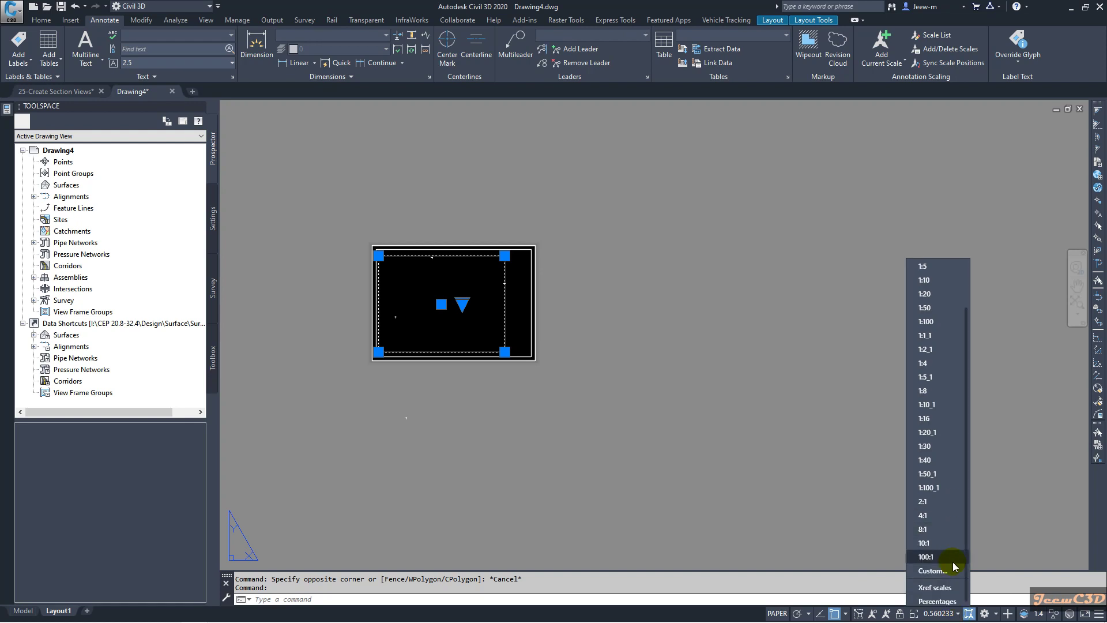
click(934, 571)
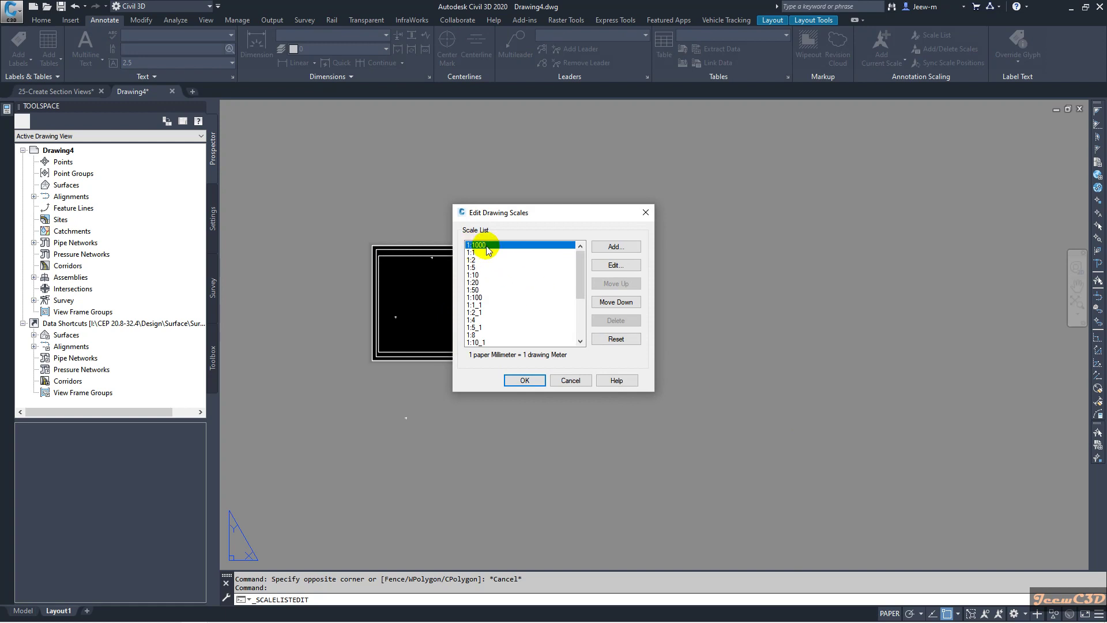
click(611, 266)
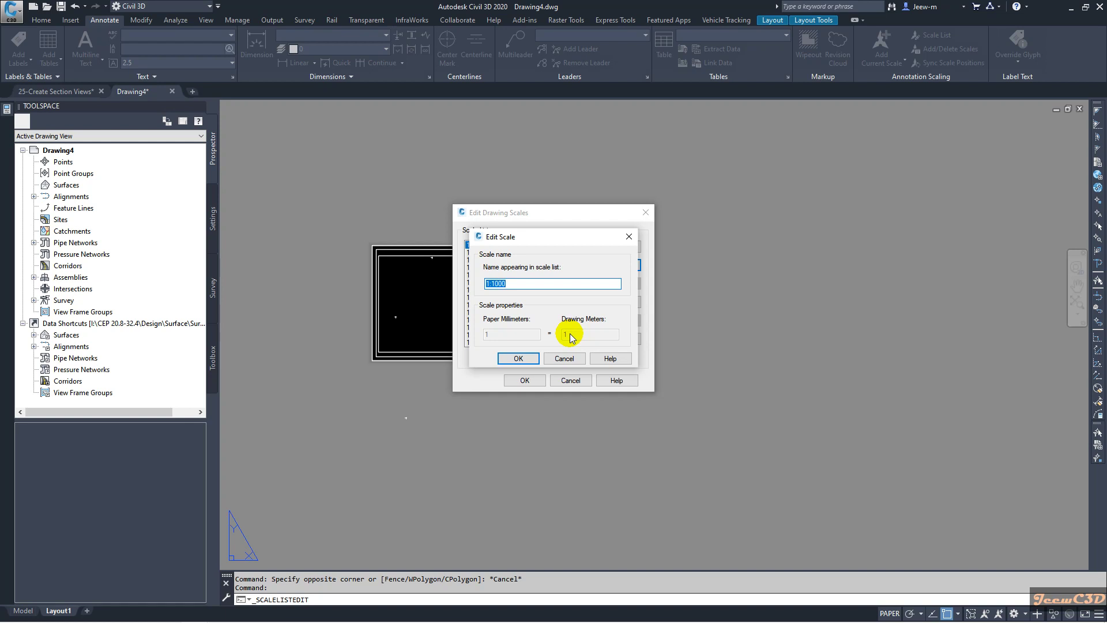
click(564, 358)
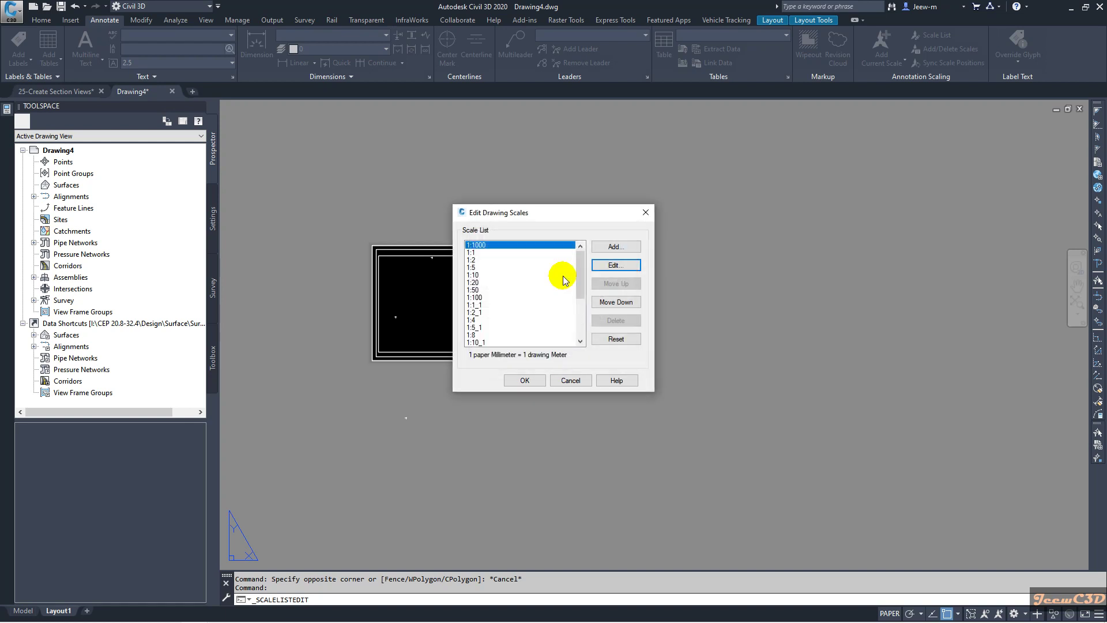
Step: Add a drawing scale named 1:250, with 1 paper unit equal to 0.25 drawing units
click(614, 246)
text(1:250)
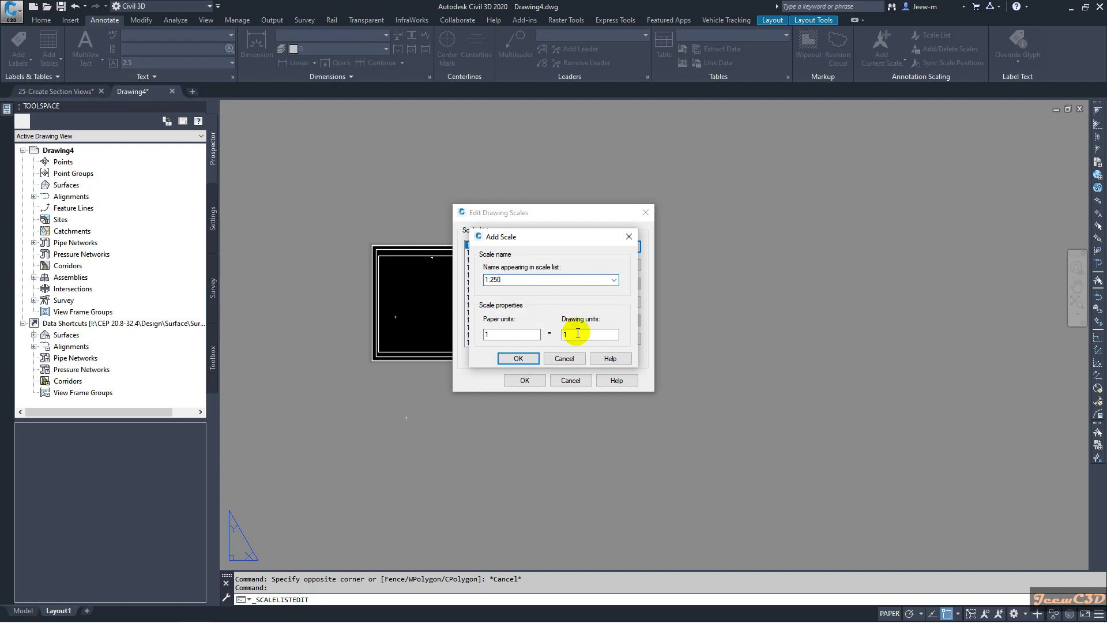
double_click(568, 334)
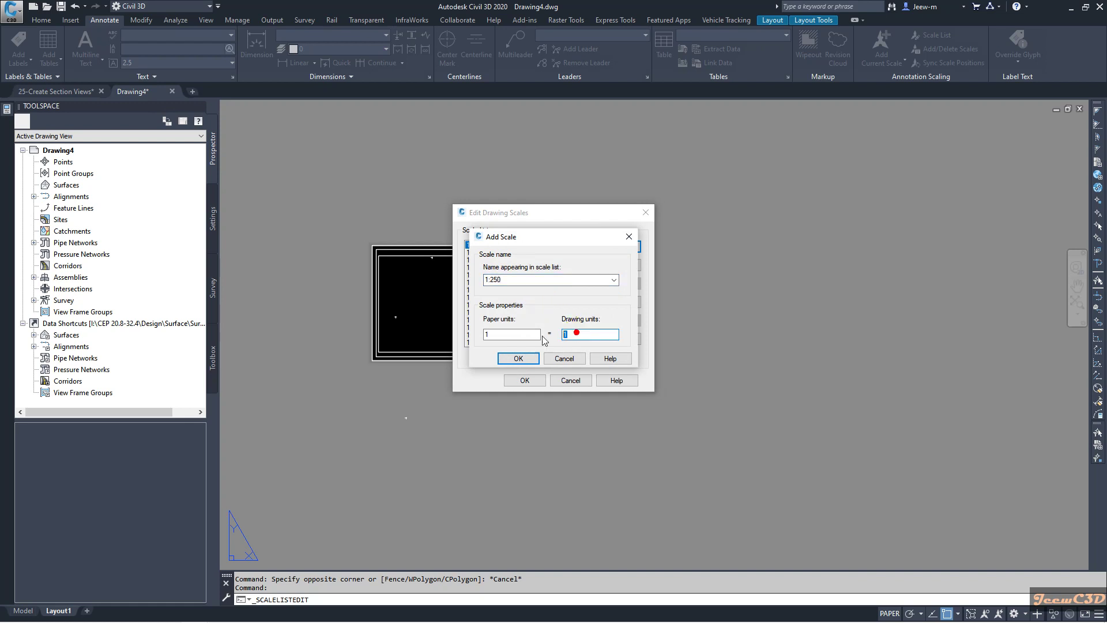
text(0.25)
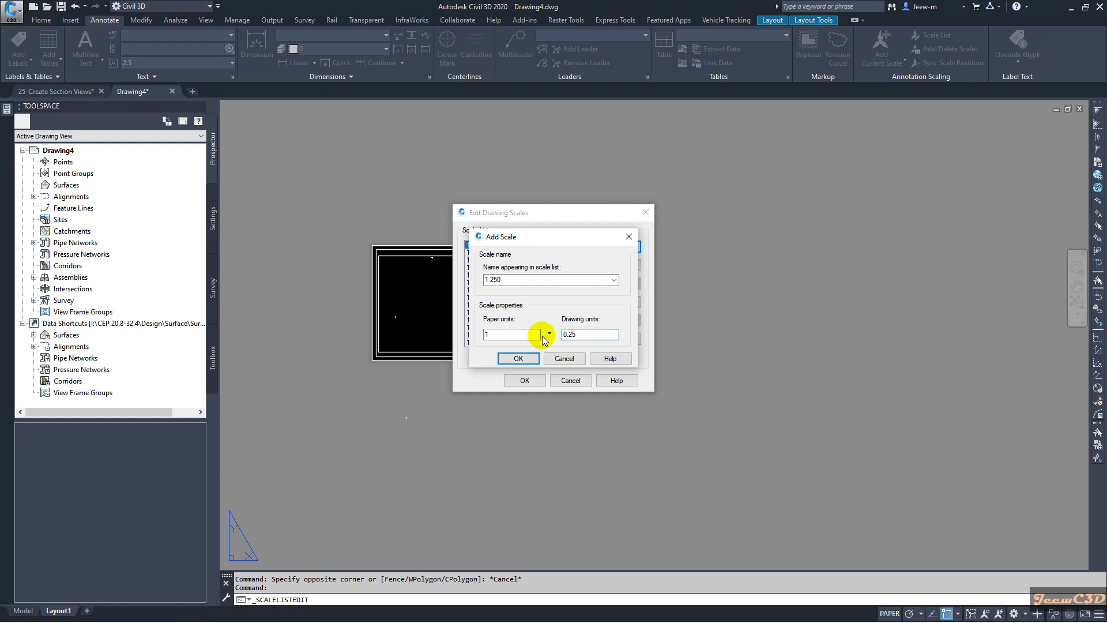
click(509, 358)
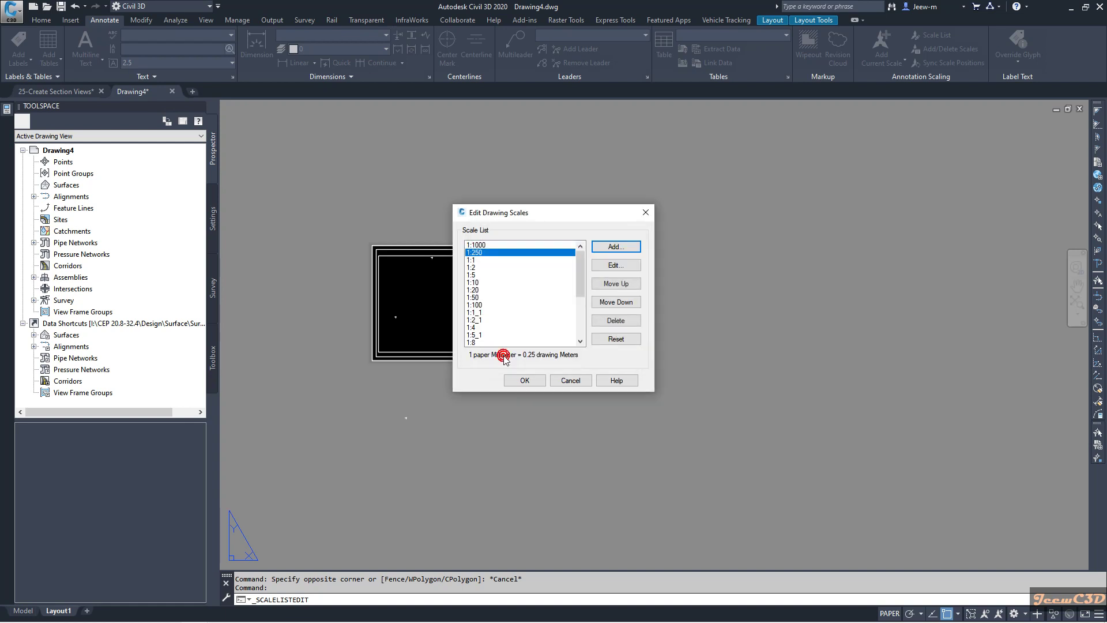
Step: Accept the edited scale list, set the layout viewport's scale to 1:250 and lock the viewport
click(528, 378)
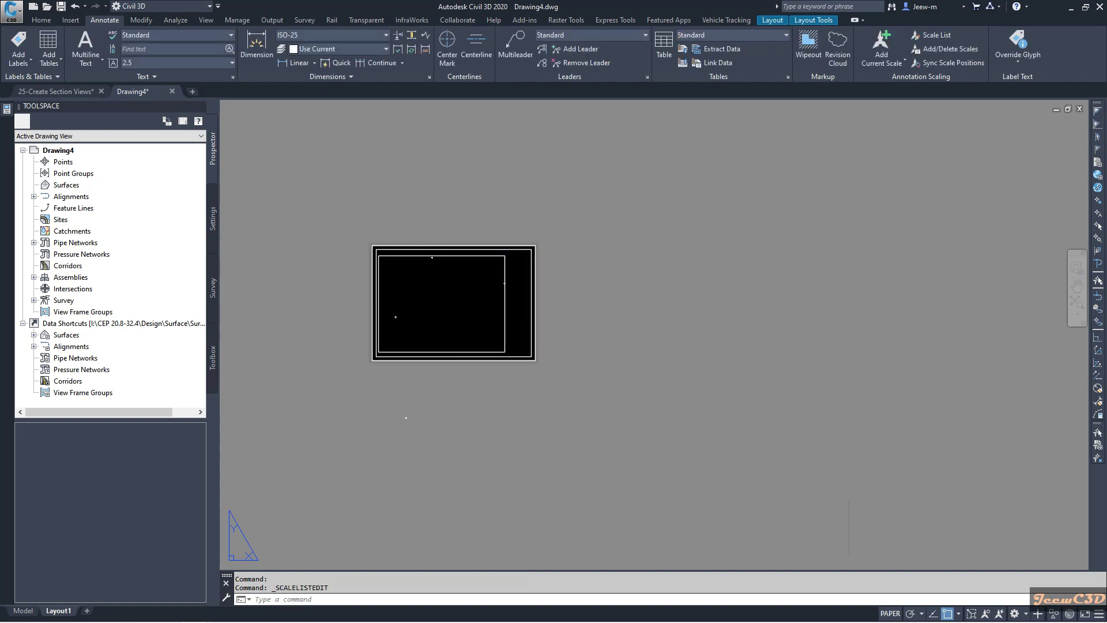
click(504, 304)
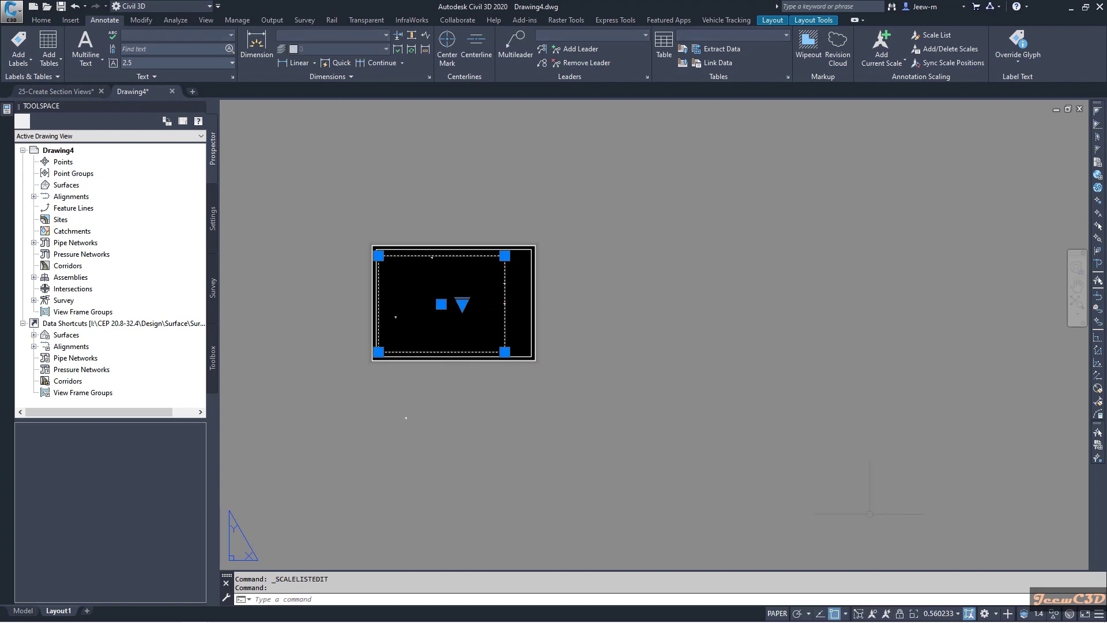
click(941, 612)
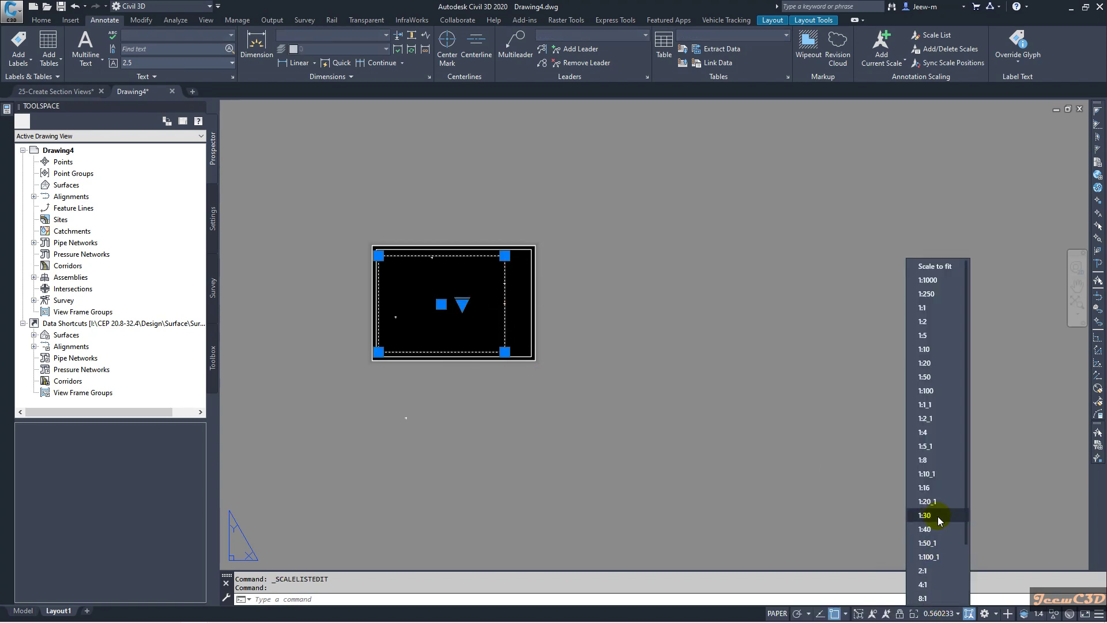
click(931, 294)
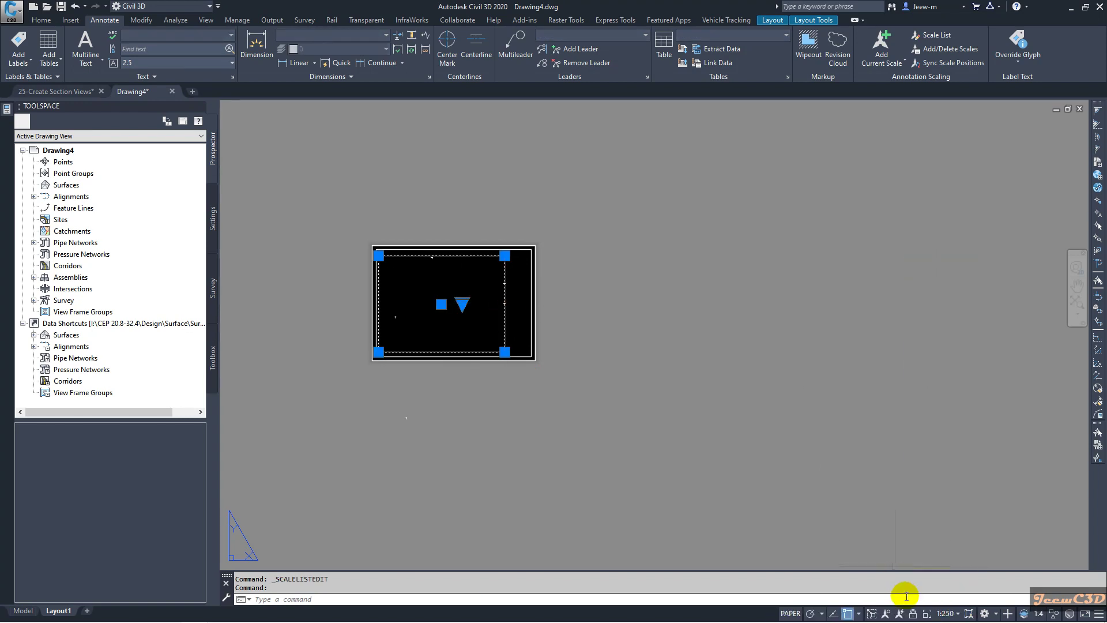
click(913, 613)
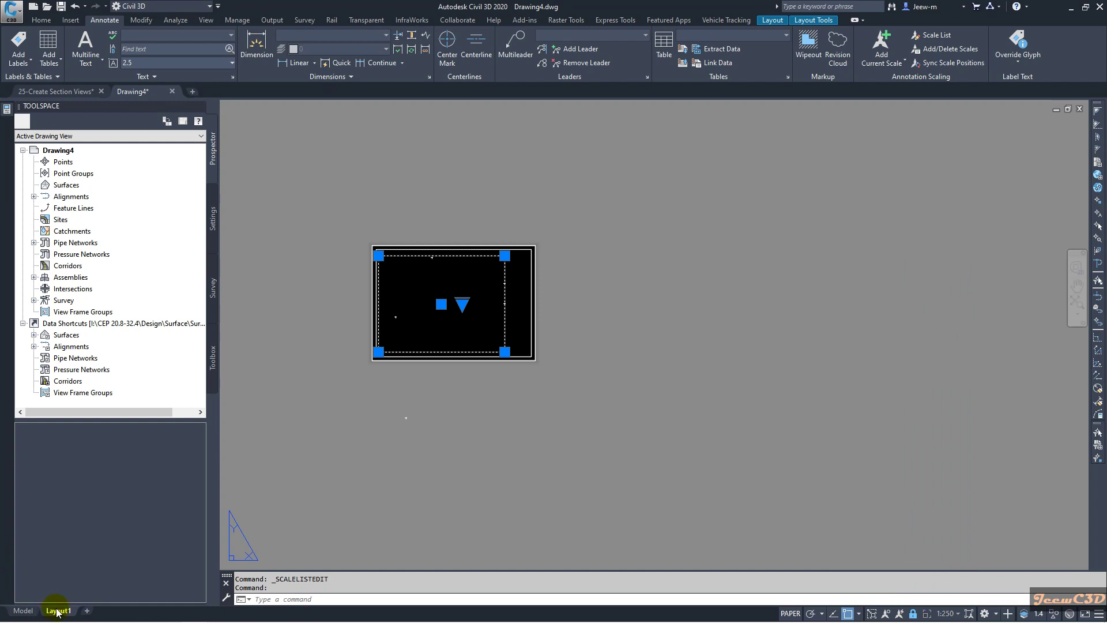
Step: Rename the Layout1 layout as CS (1-250) and clear the viewport selection
text(CS (1-250)
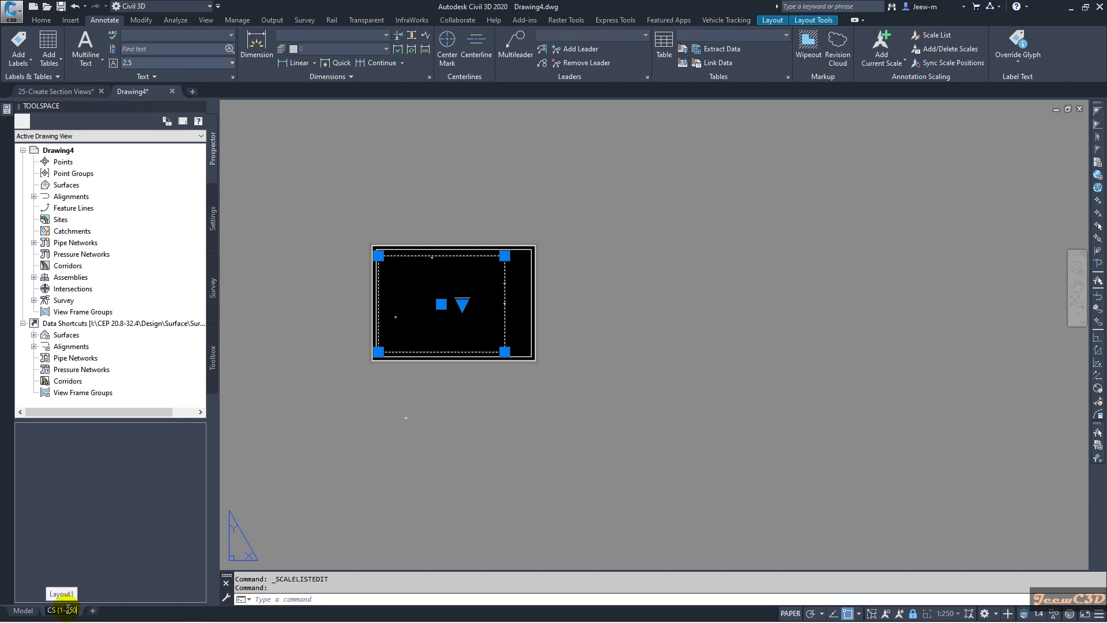
text())
click(102, 572)
click(103, 572)
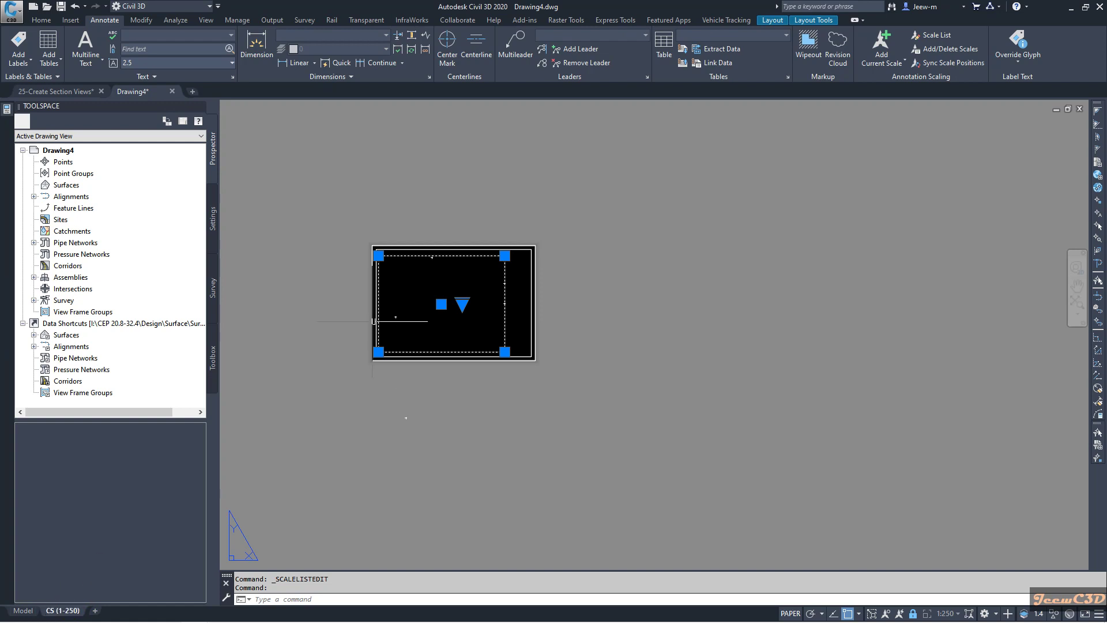
key(Escape)
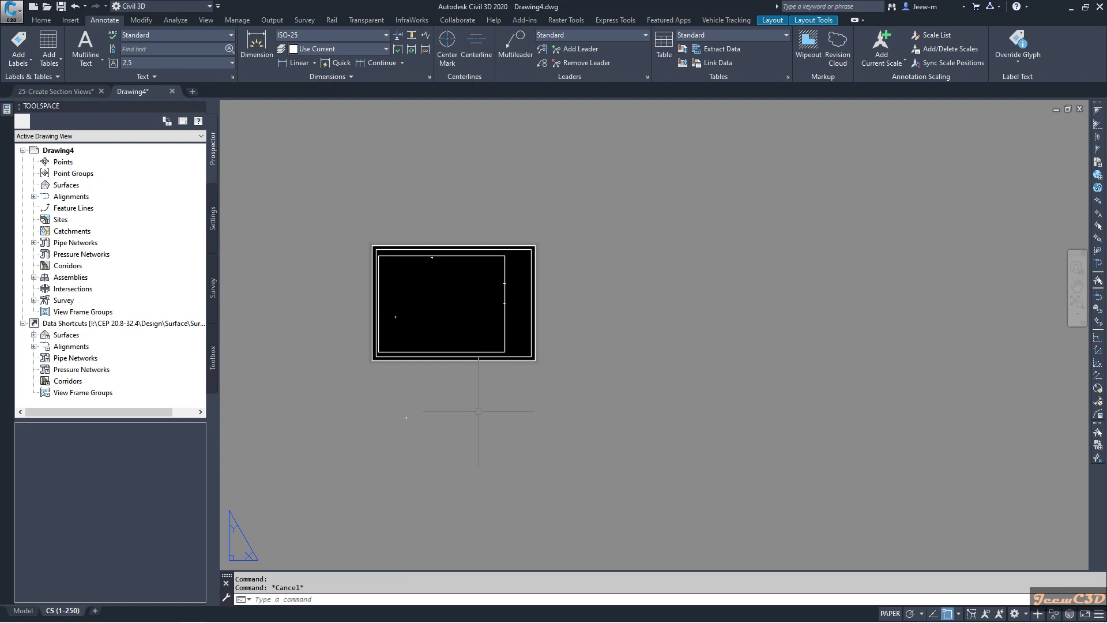
Step: Save the drawing as a template over the existing Sample CS.dwt, keeping the default metric template options
click(11, 11)
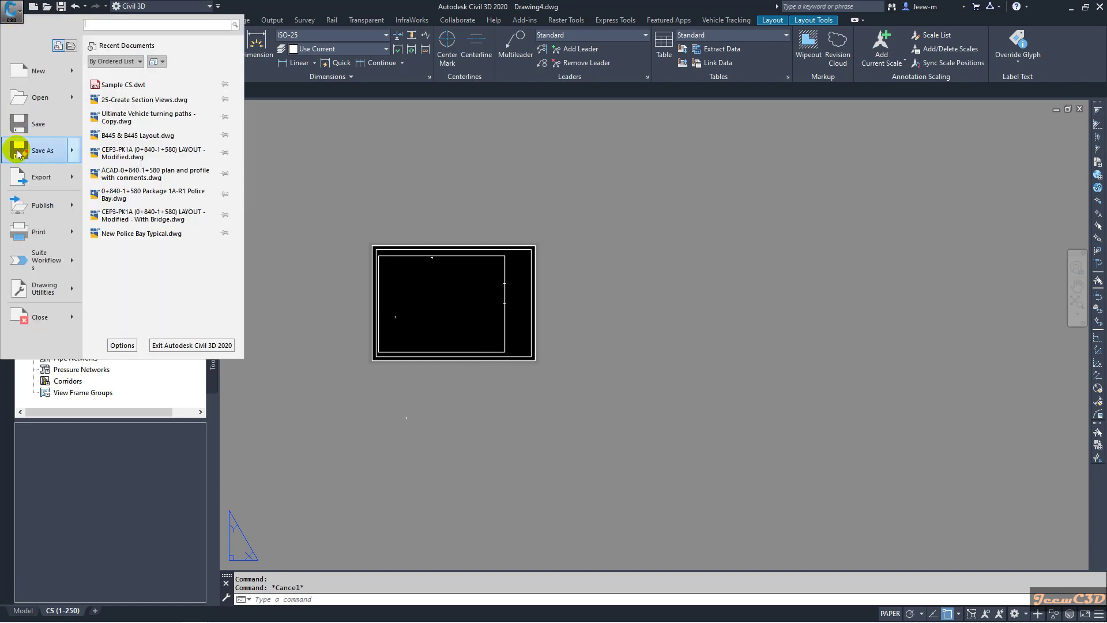
mouse_move(46, 152)
click(140, 148)
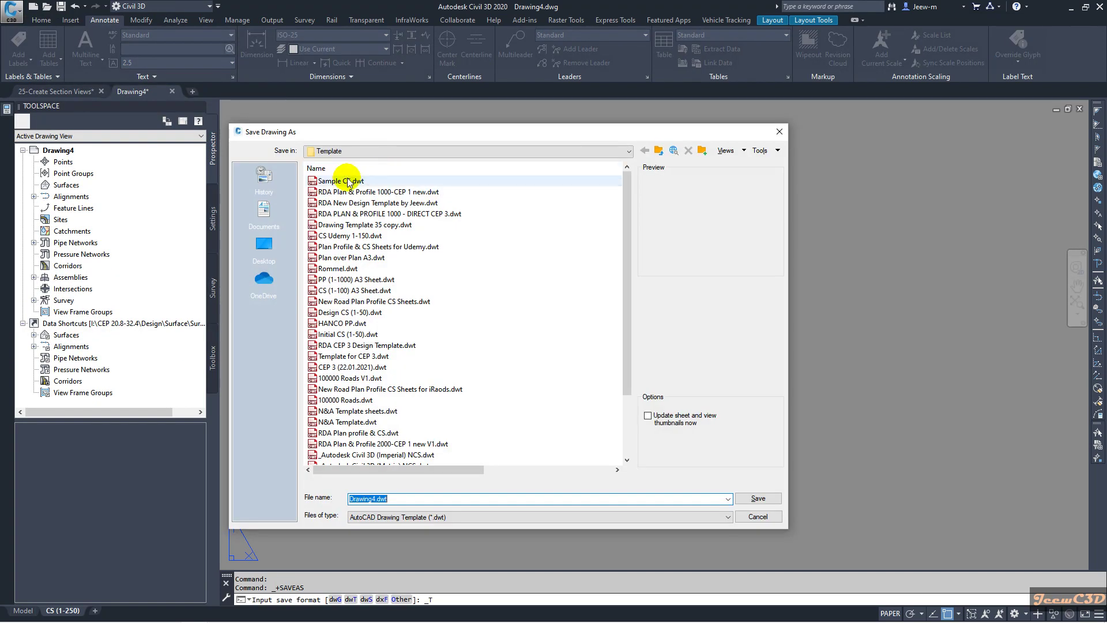
click(341, 182)
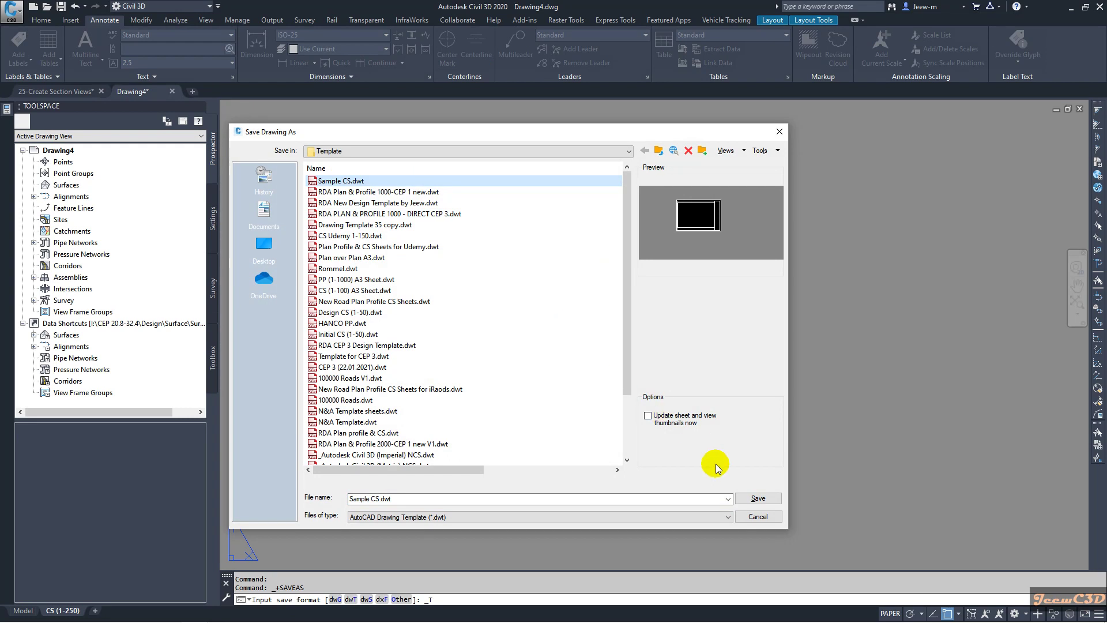
click(755, 498)
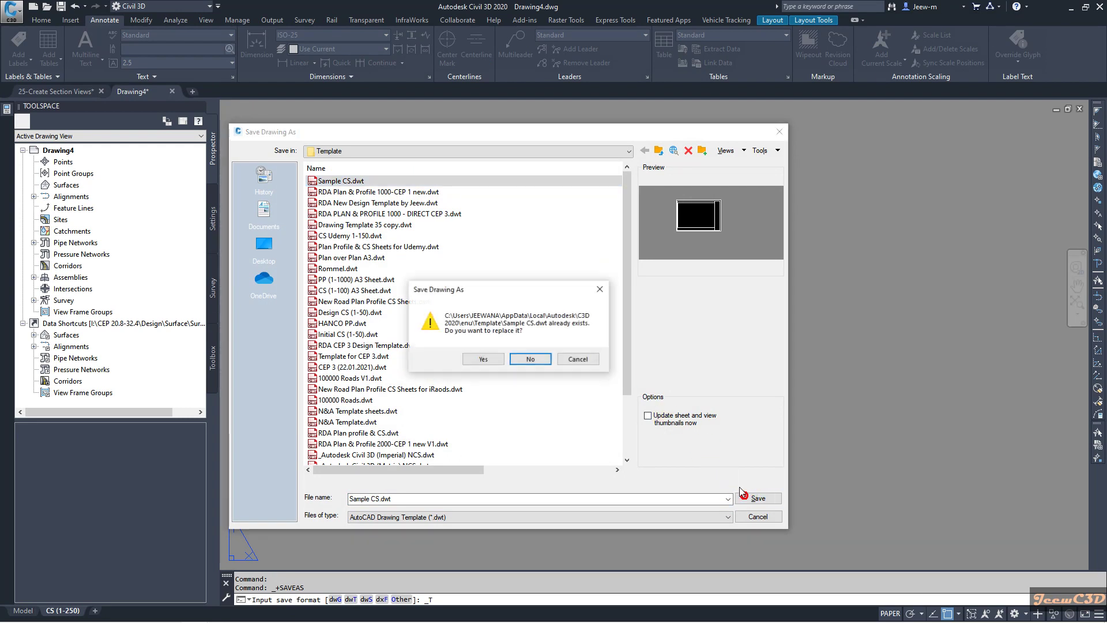
click(484, 359)
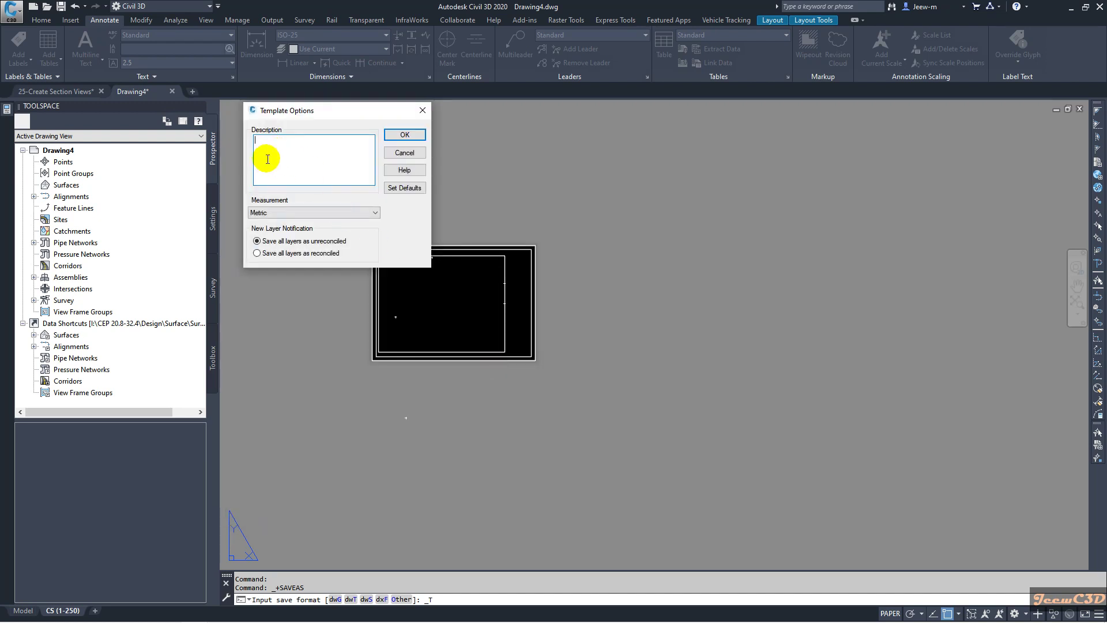
click(402, 135)
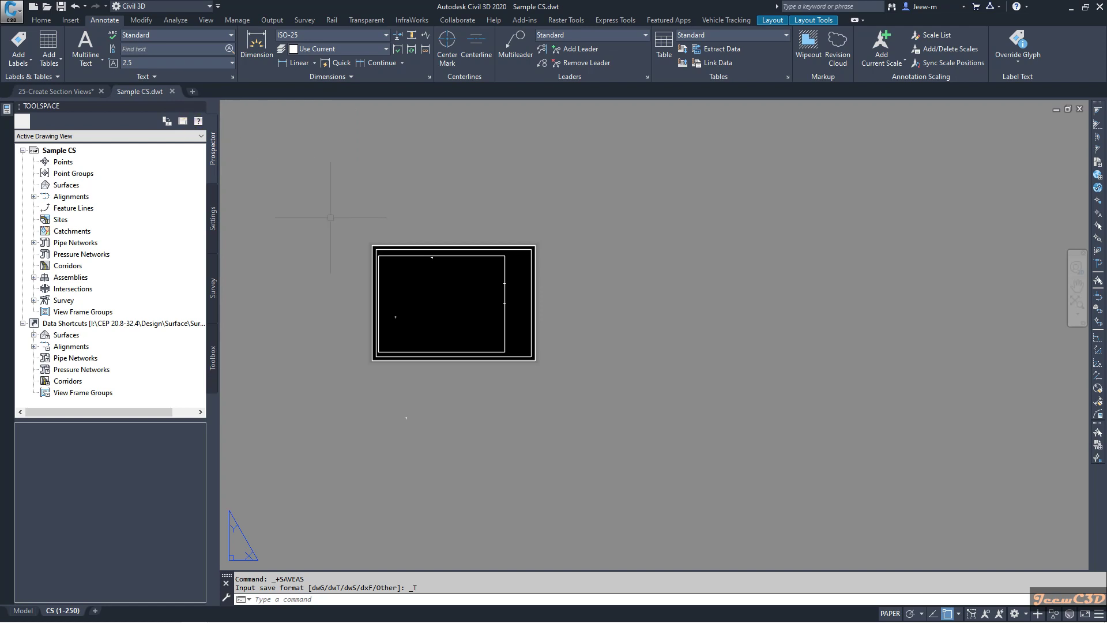
Step: Close the Sample CS.dwt template and set the model annotation scale of 25-Create Section Views.dwg to 1:250
click(172, 92)
scroll(433, 310, down, 2)
middle_drag(499, 313, 396, 313)
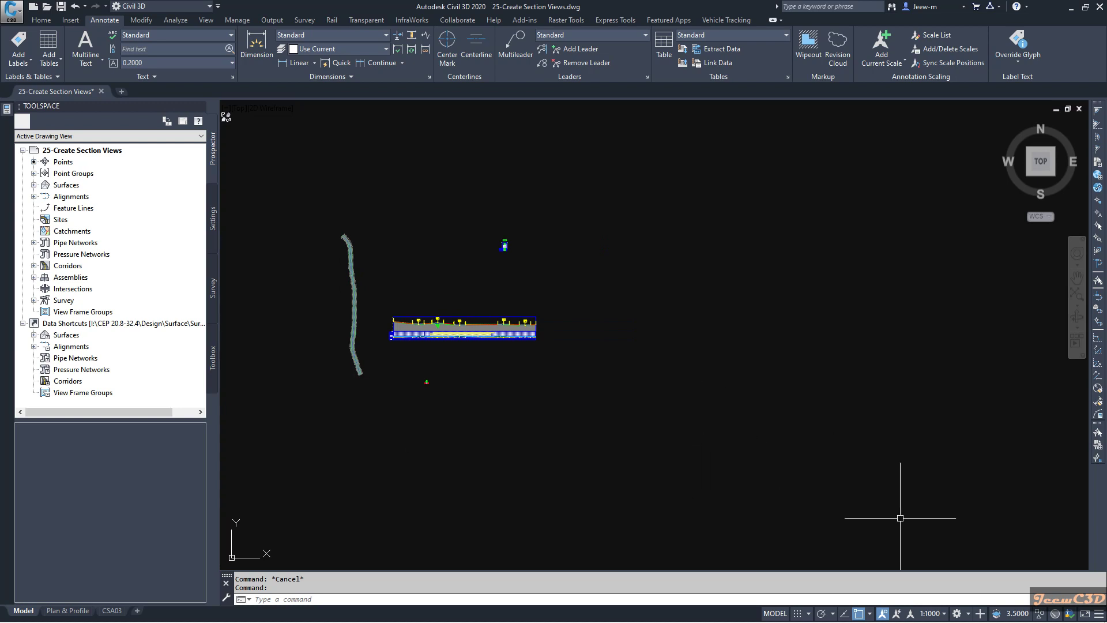
click(929, 613)
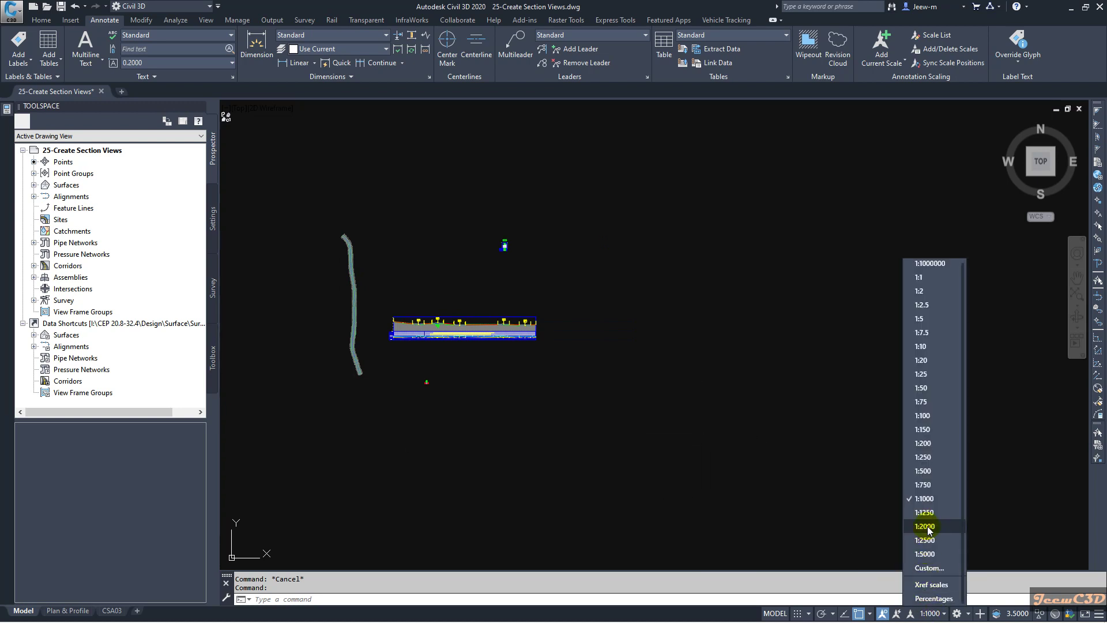
click(923, 457)
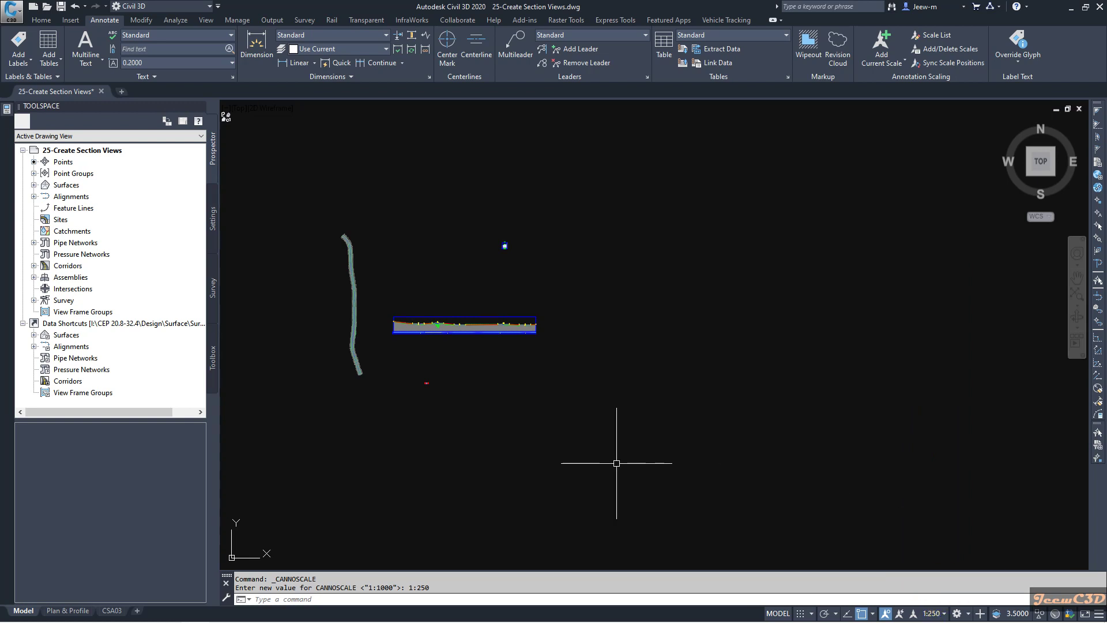
Step: Start Create Multiple Section Views for the A005 Road alignment and SL Collection - 1, accepting the general settings with the automatic station range
click(41, 19)
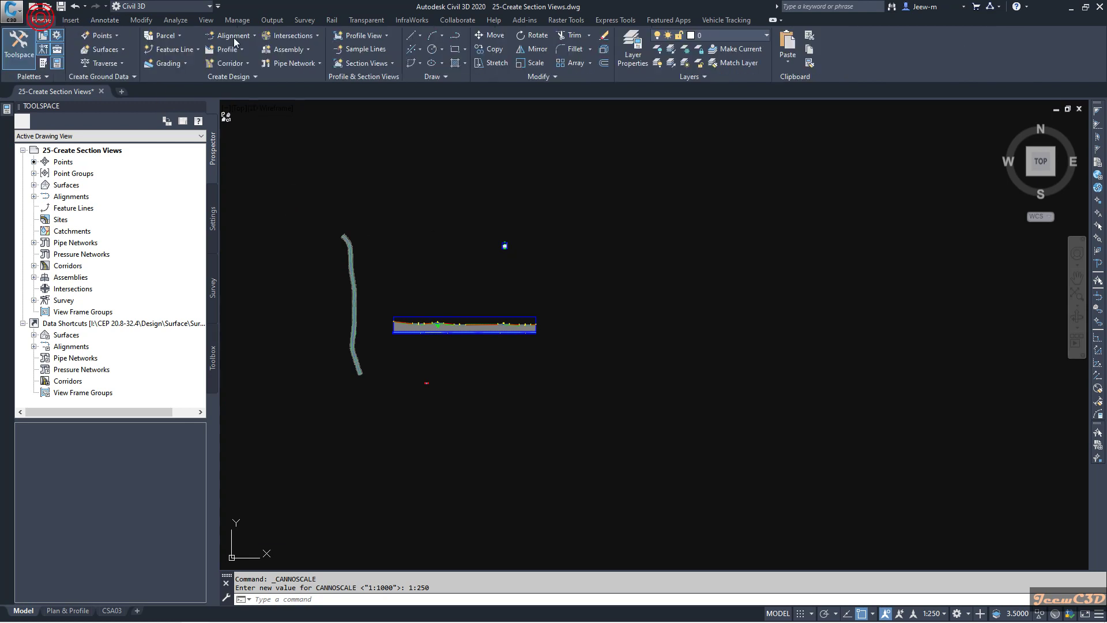
click(365, 66)
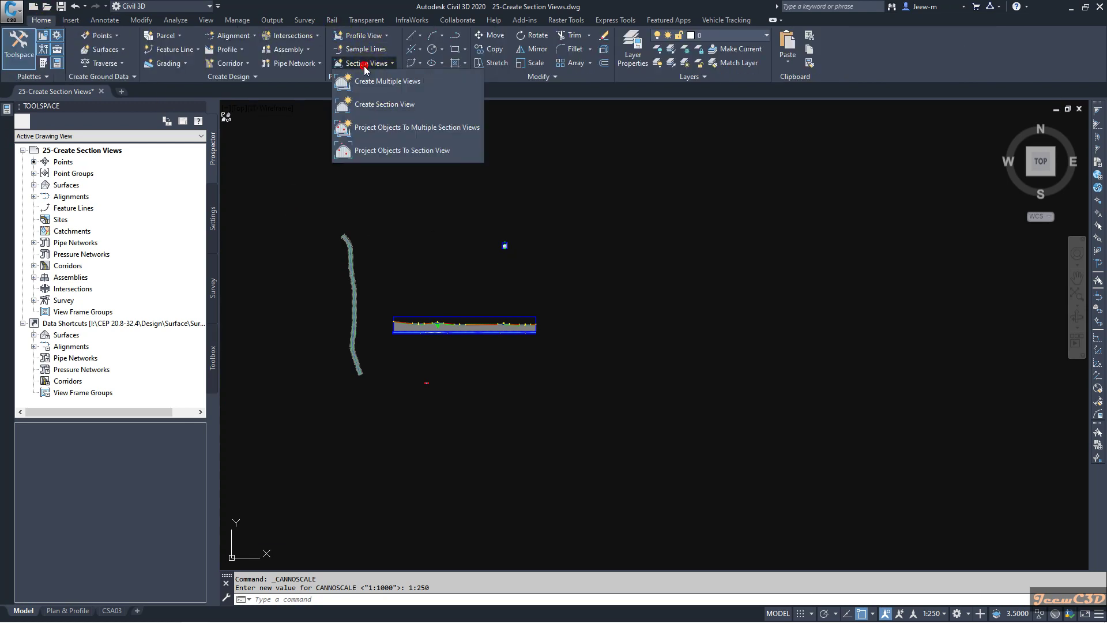
click(401, 85)
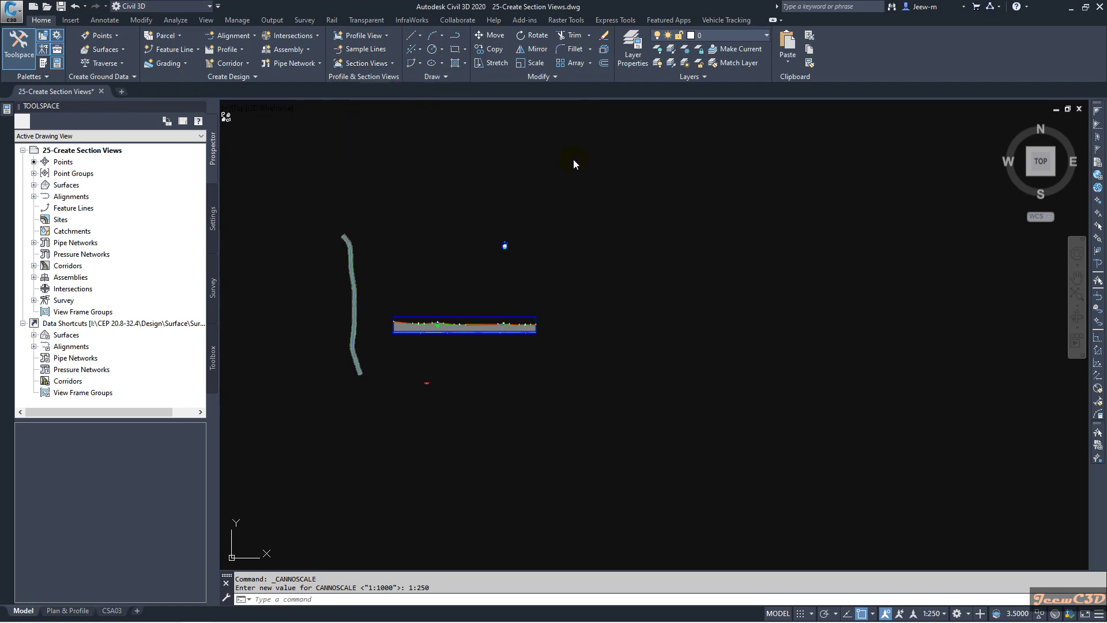
drag(402, 109, 501, 110)
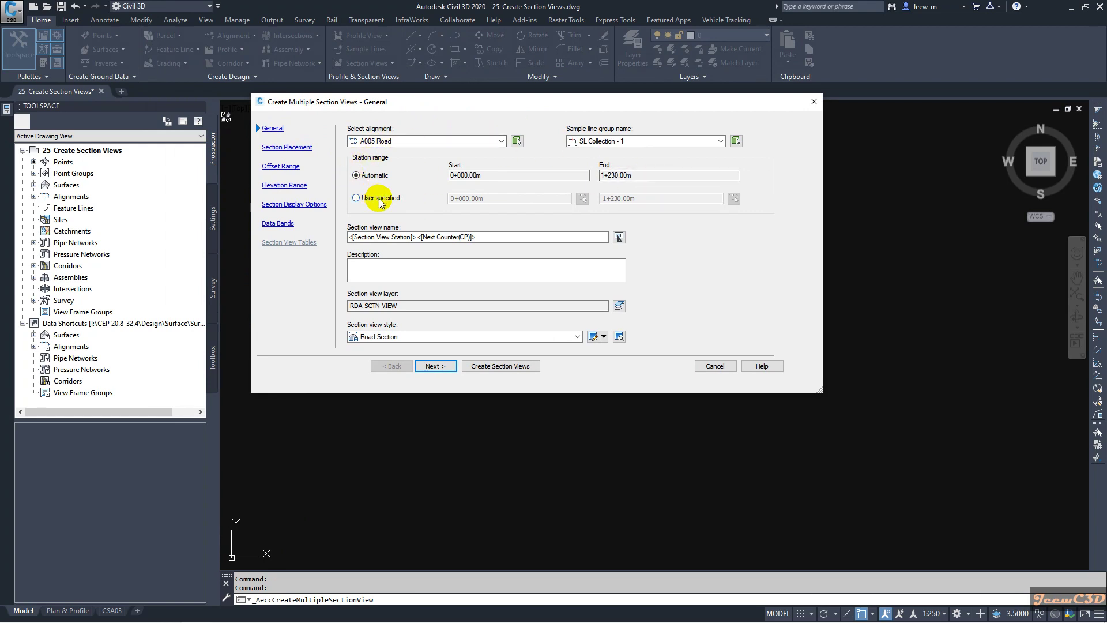
click(434, 365)
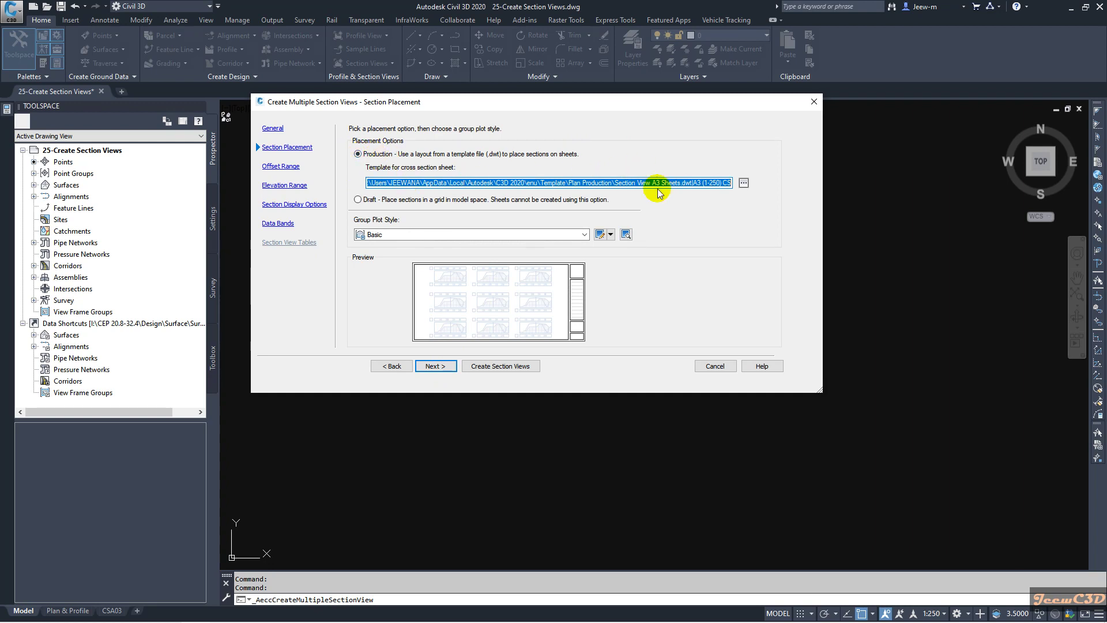
Step: Choose the CS (1-250) layout from Sample CS.dwt as the template for the cross section sheets
click(742, 183)
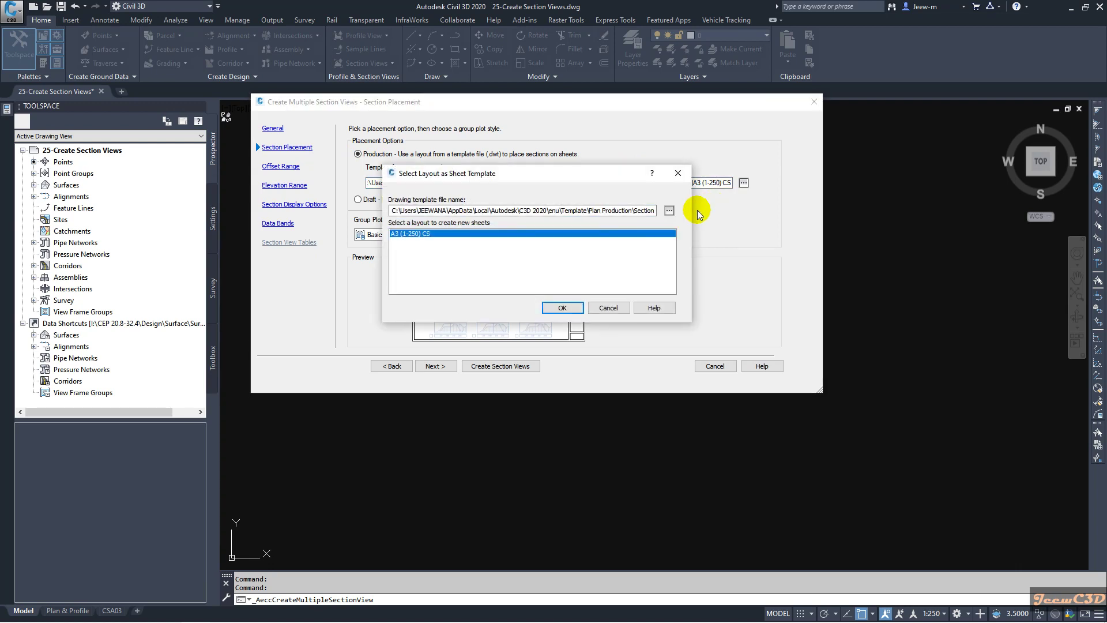
click(669, 211)
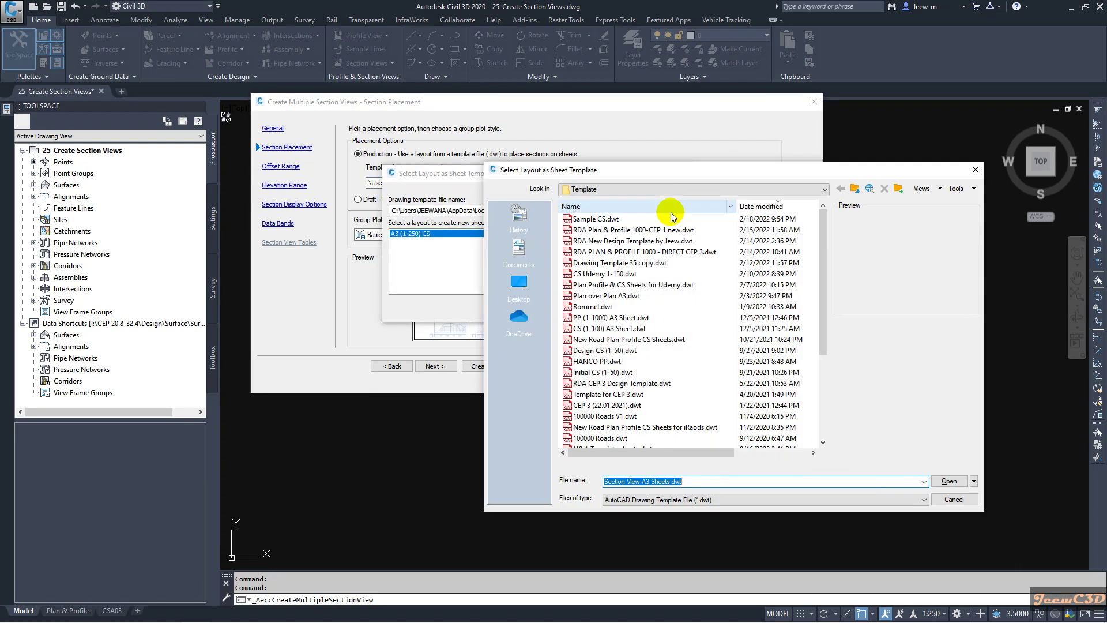
click(594, 219)
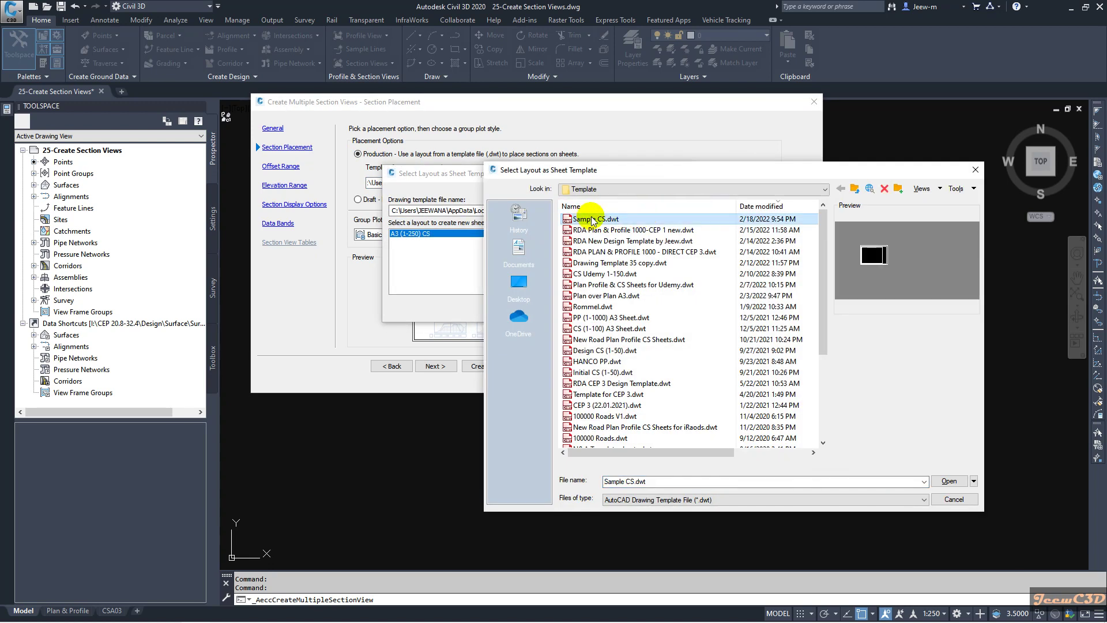
click(949, 481)
click(414, 235)
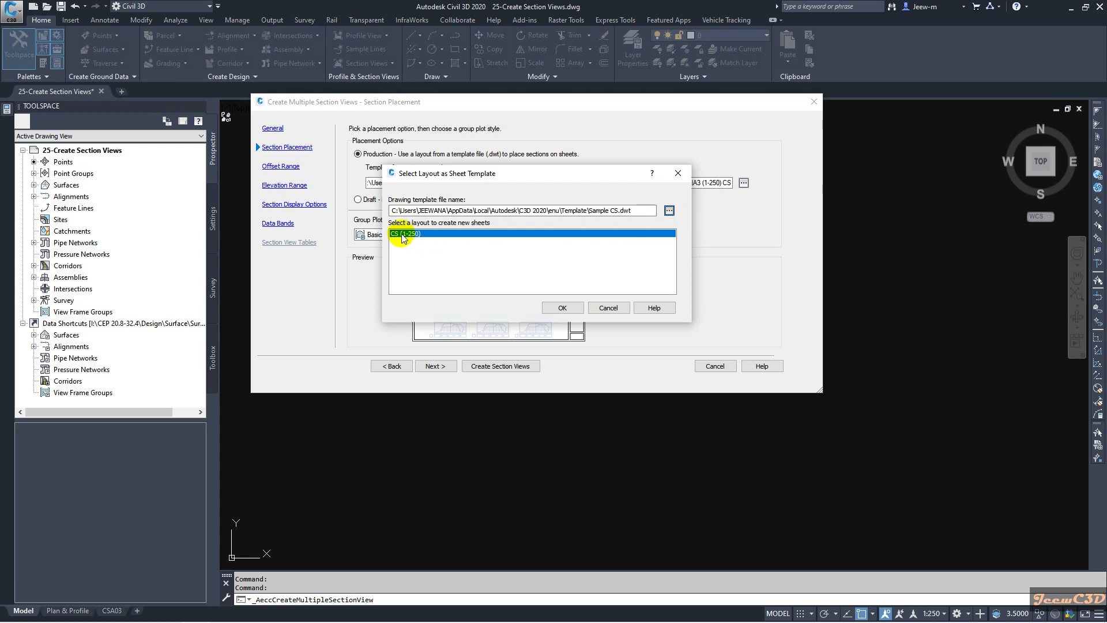
click(561, 310)
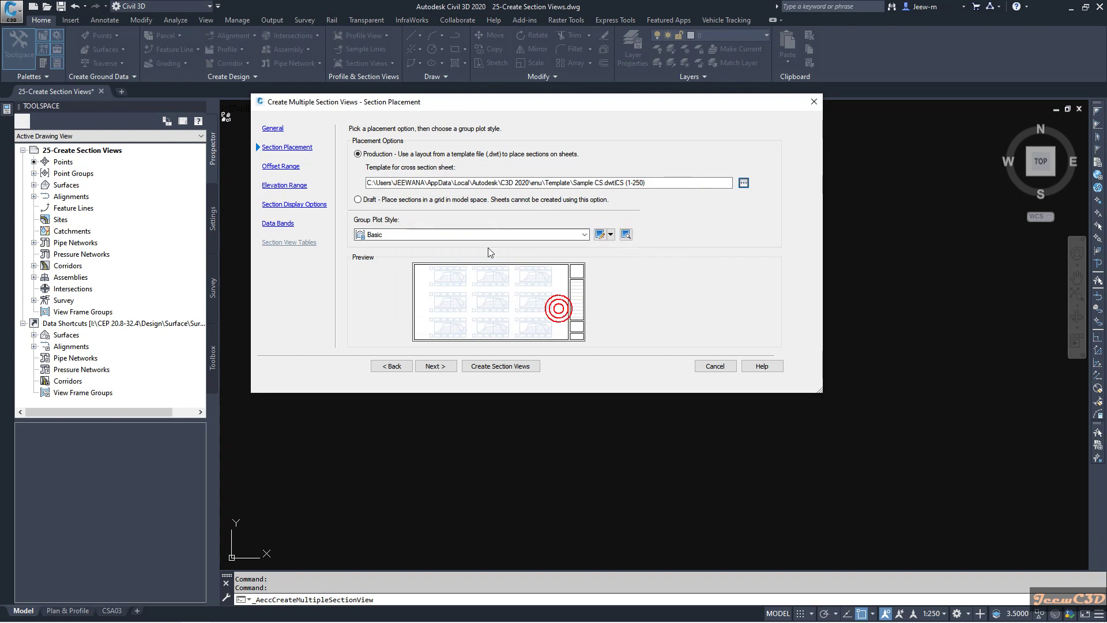
Step: Select the RDA existing ground band set and create the section views with their origin above the right end of the profile view
click(430, 368)
click(431, 367)
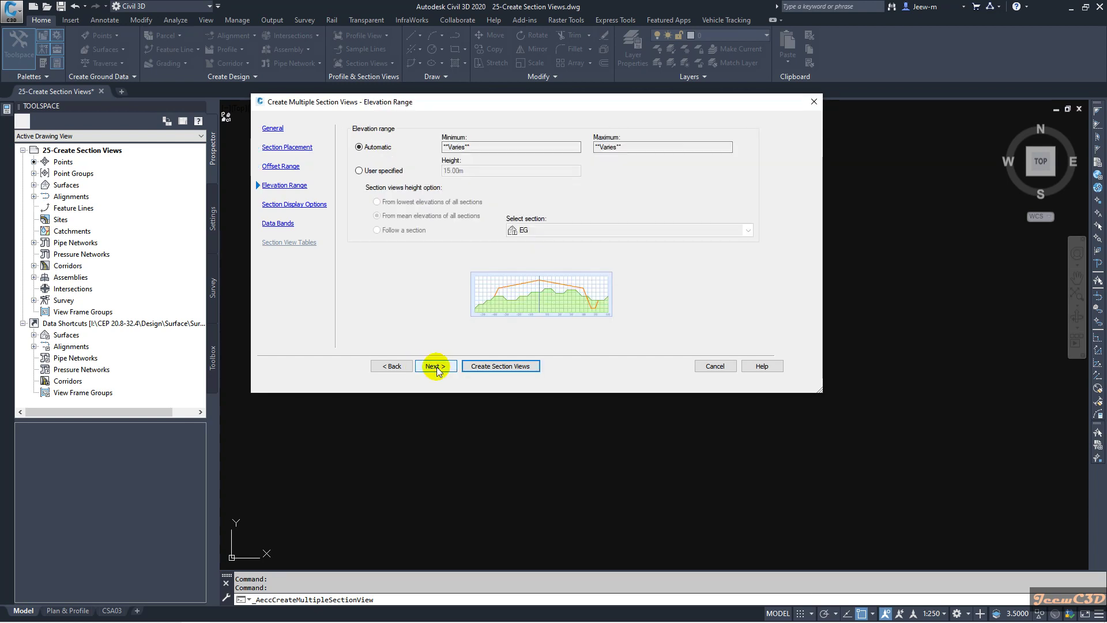
click(435, 368)
click(436, 368)
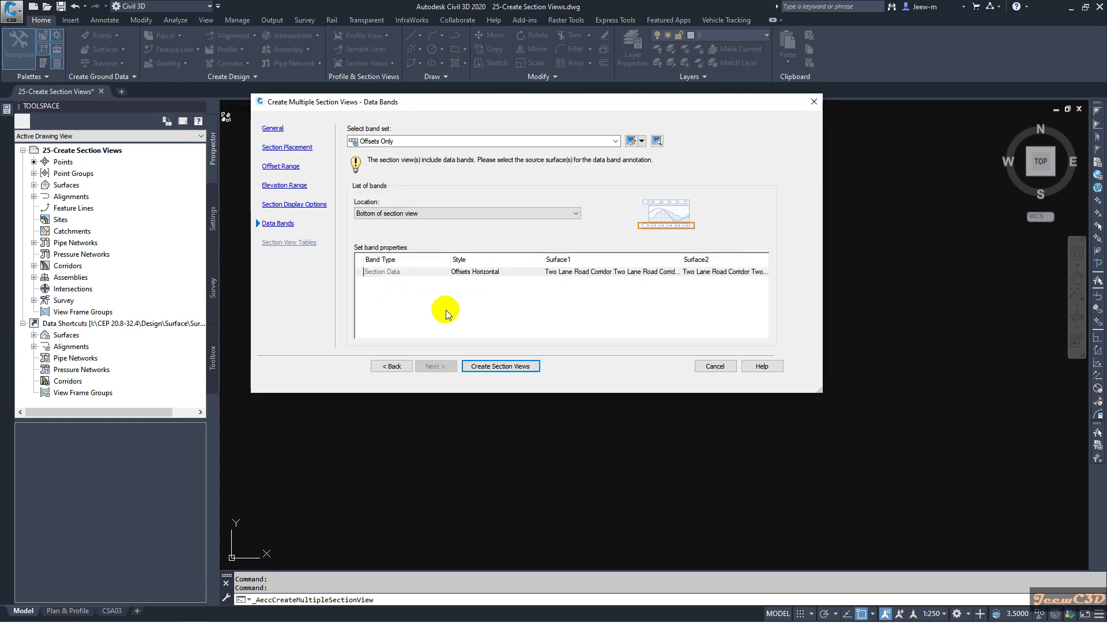
click(426, 142)
click(398, 198)
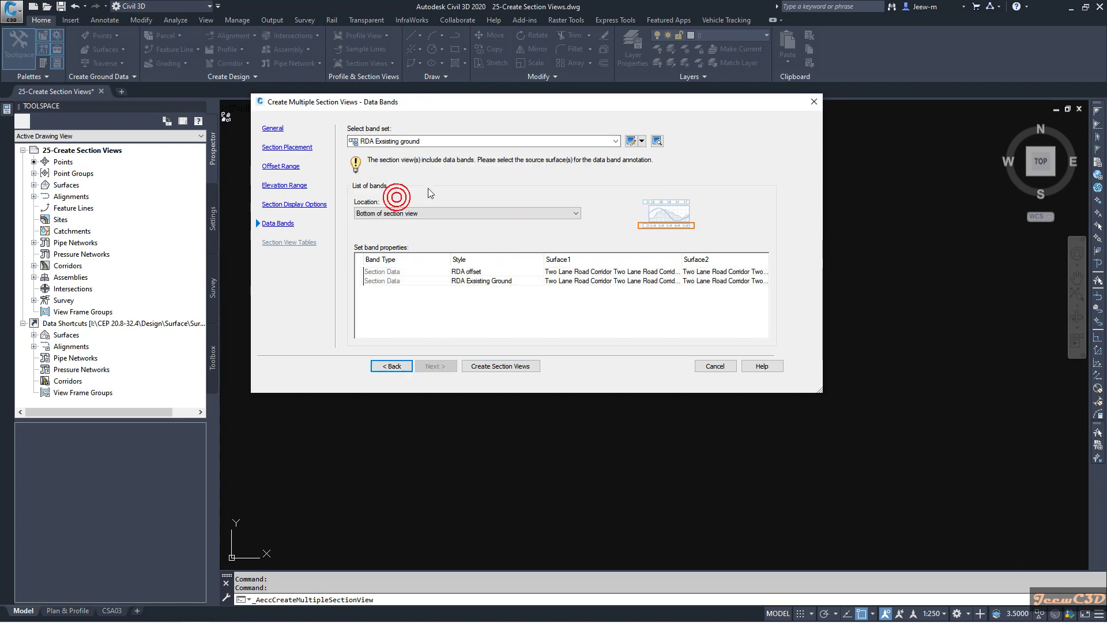
click(491, 367)
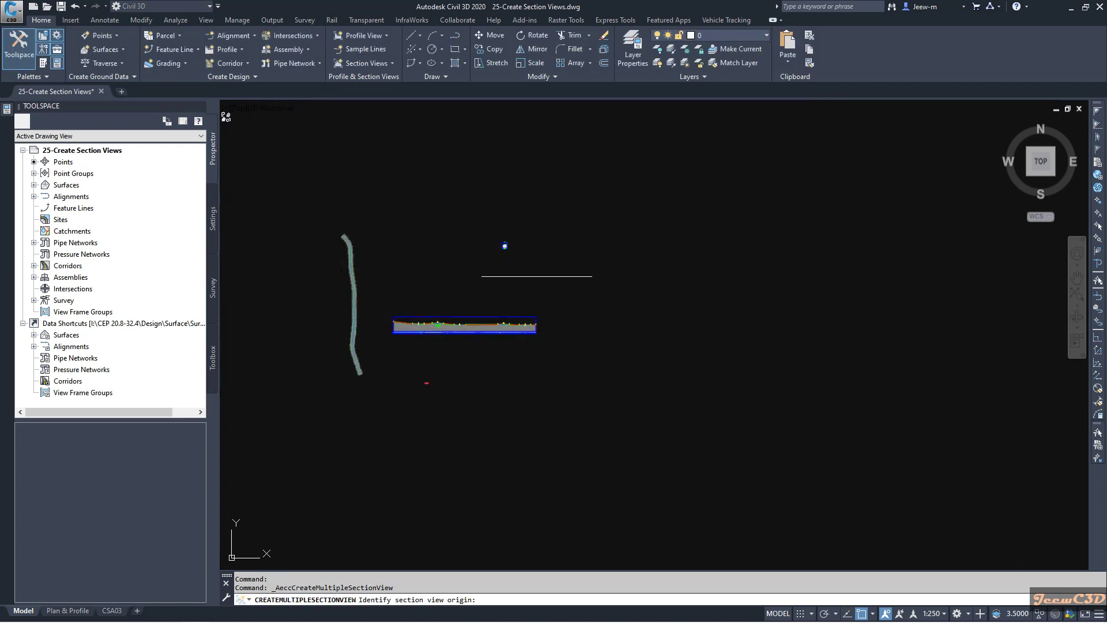
click(543, 247)
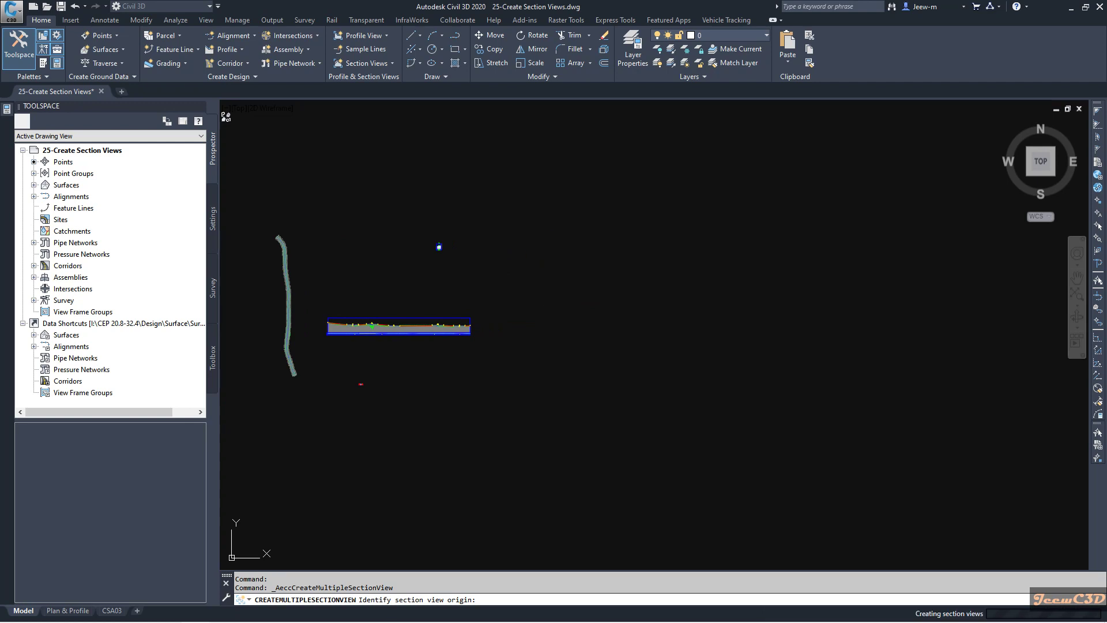
Step: Examine how the section views are arranged on the generated sheets, up close on the sheet for station 0+030.00
scroll(506, 242, up, 8)
scroll(520, 295, down, 3)
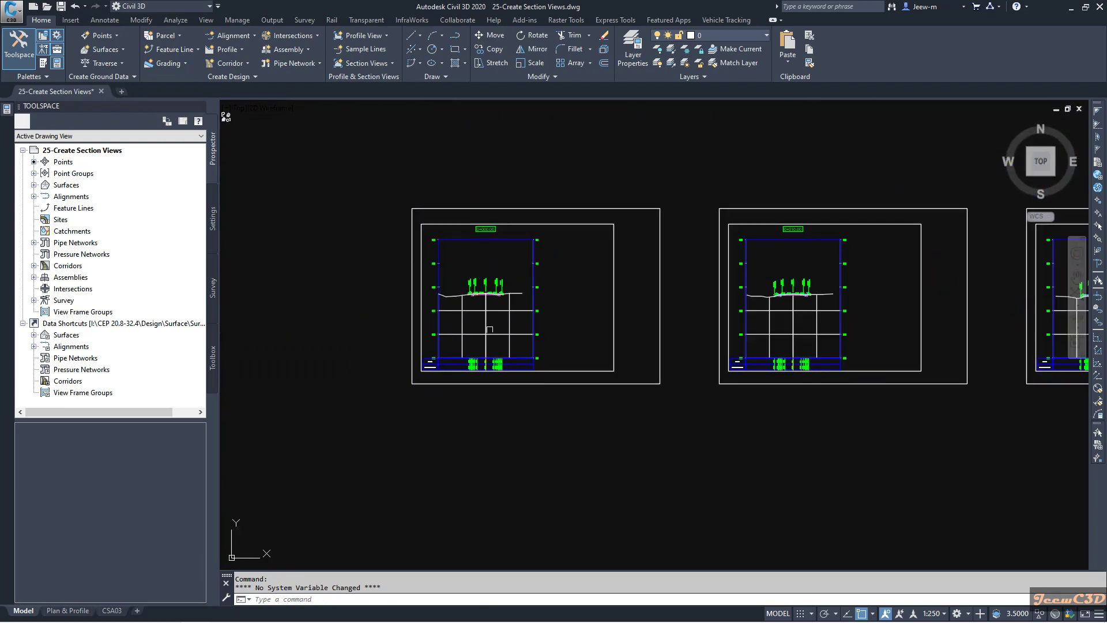
scroll(507, 321, down, 3)
scroll(616, 334, up, 3)
scroll(616, 334, down, 4)
scroll(605, 346, up, 4)
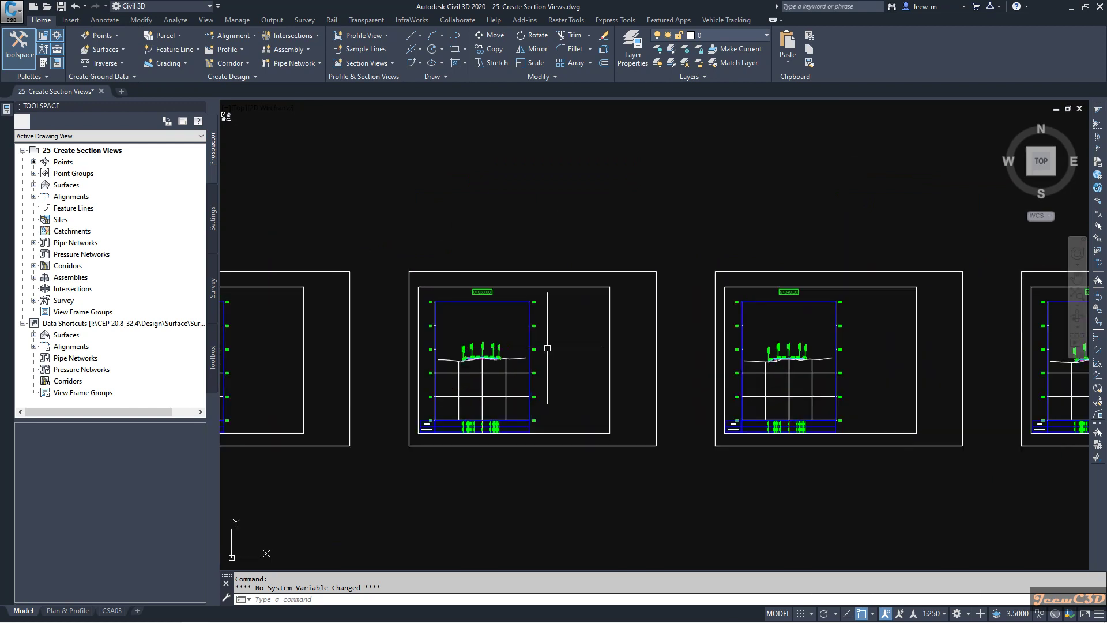
scroll(630, 322, up, 3)
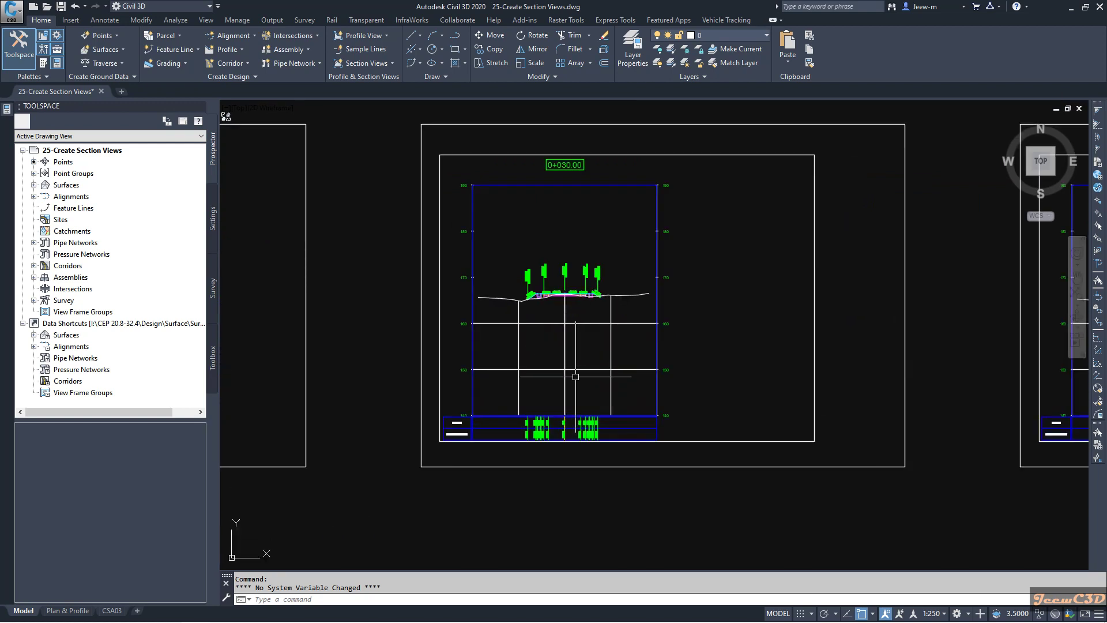
Step: Examine the section view sheets further along the row, zooming in on the road section and its offset and existing level bands
scroll(570, 381, up, 6)
scroll(650, 371, down, 9)
scroll(650, 372, down, 7)
scroll(681, 431, down, 2)
middle_drag(512, 420, 284, 415)
scroll(432, 408, up, 2)
scroll(852, 383, up, 6)
middle_drag(852, 382, 655, 391)
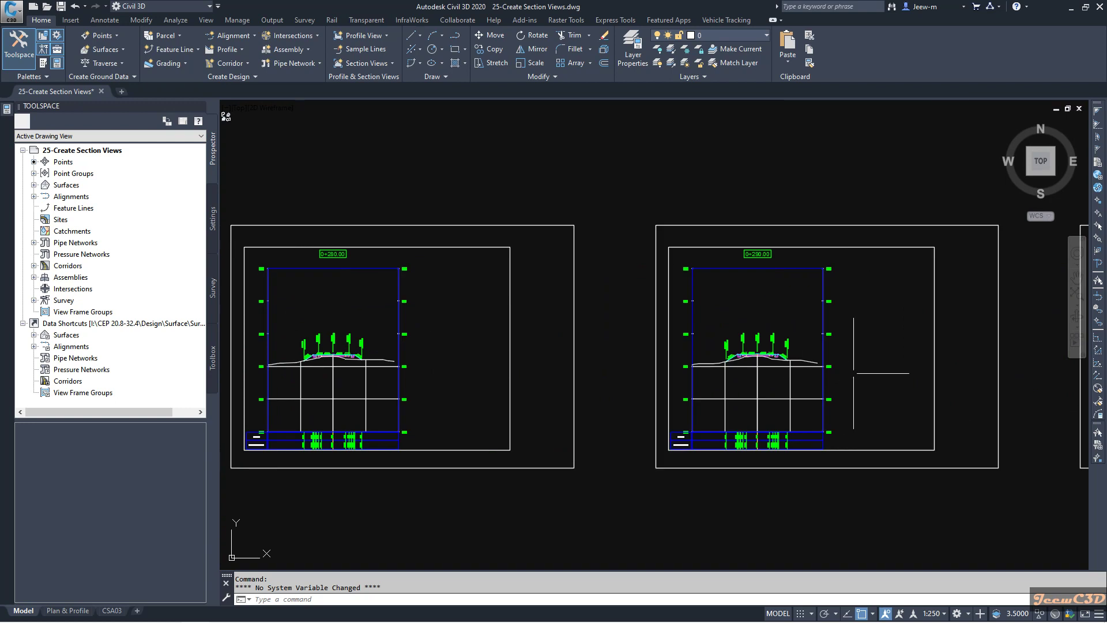
scroll(807, 410, down, 1)
scroll(766, 437, up, 5)
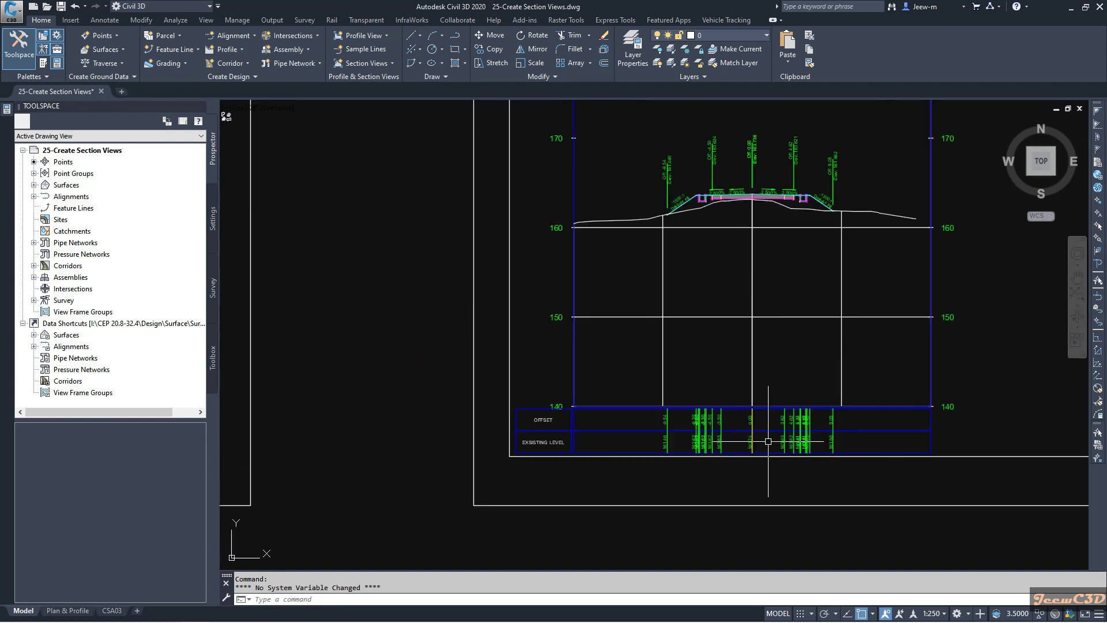
scroll(766, 437, down, 8)
middle_drag(690, 452, 645, 428)
scroll(519, 378, up, 8)
mouse_move(513, 376)
middle_down()
mouse_move(508, 354)
mouse_move(530, 404)
middle_up()
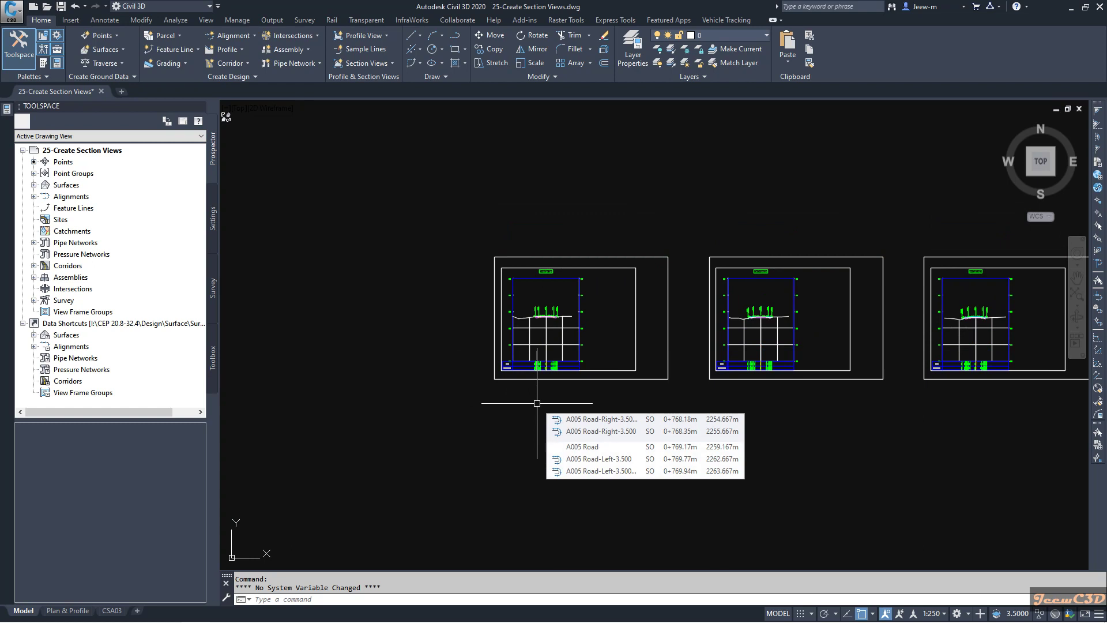
Step: Examine the first section sheet at station 0+000.00 and the full row of sheets relative to the profile view
scroll(548, 334, up, 2)
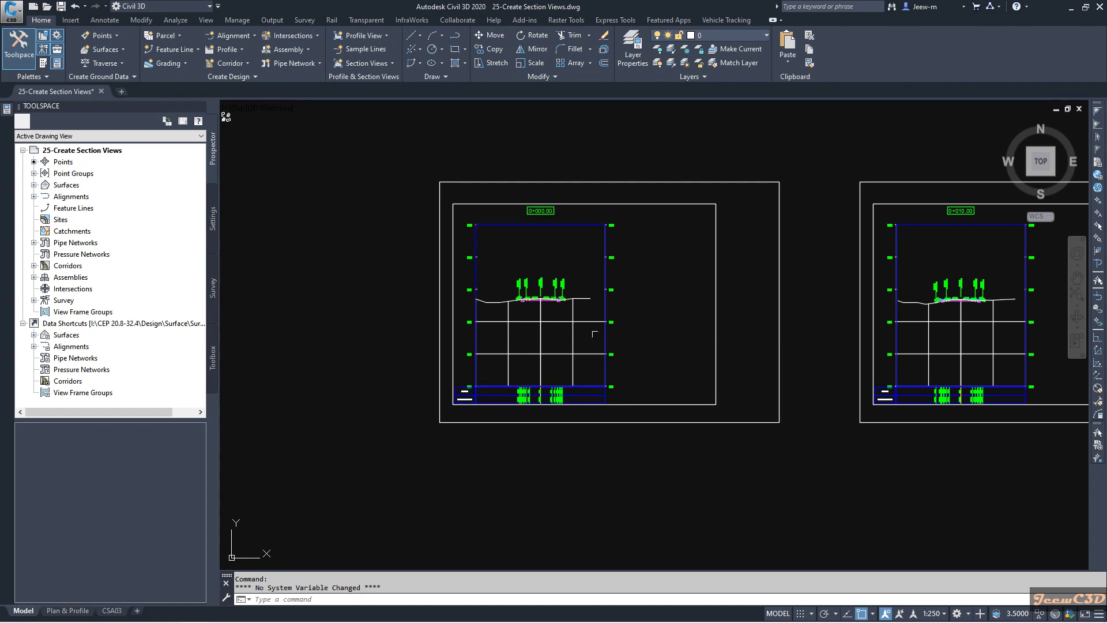
scroll(527, 294, up, 5)
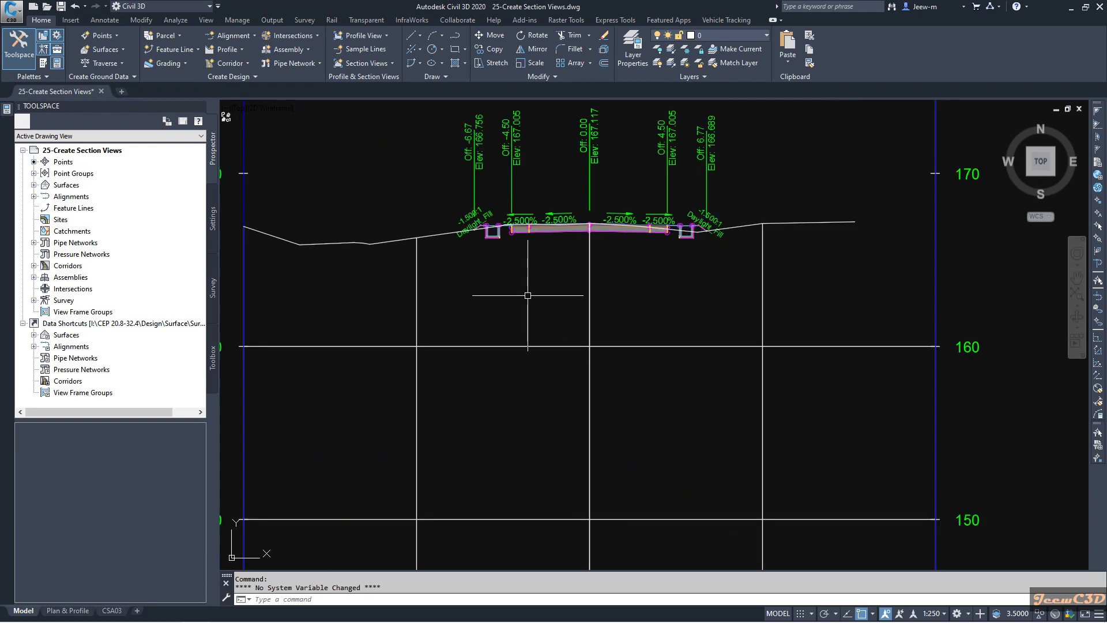
scroll(528, 295, down, 6)
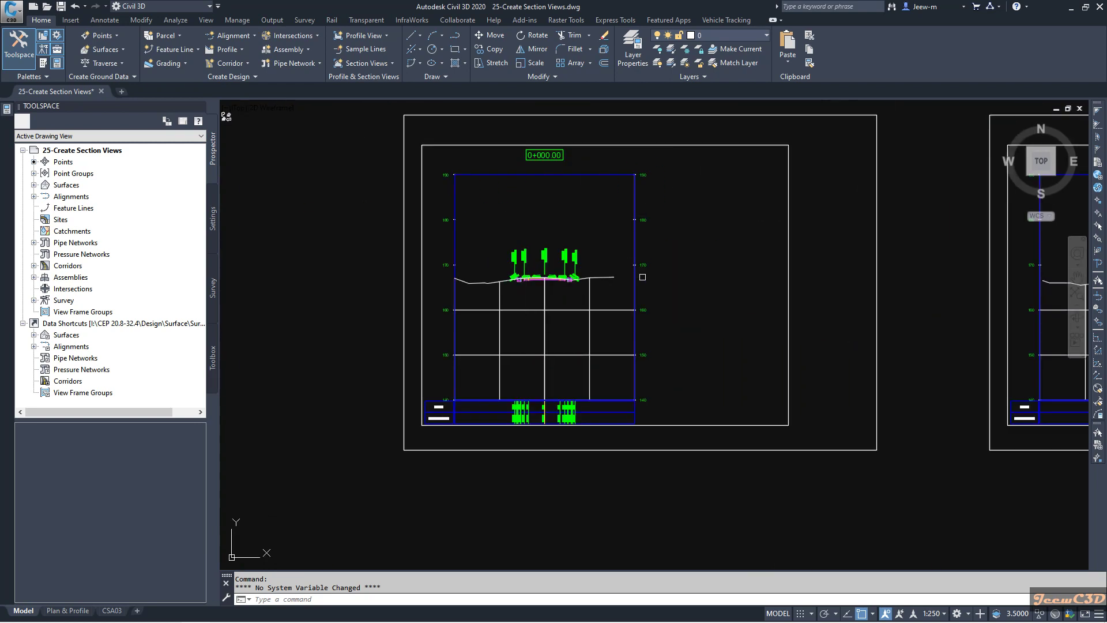
scroll(706, 286, down, 3)
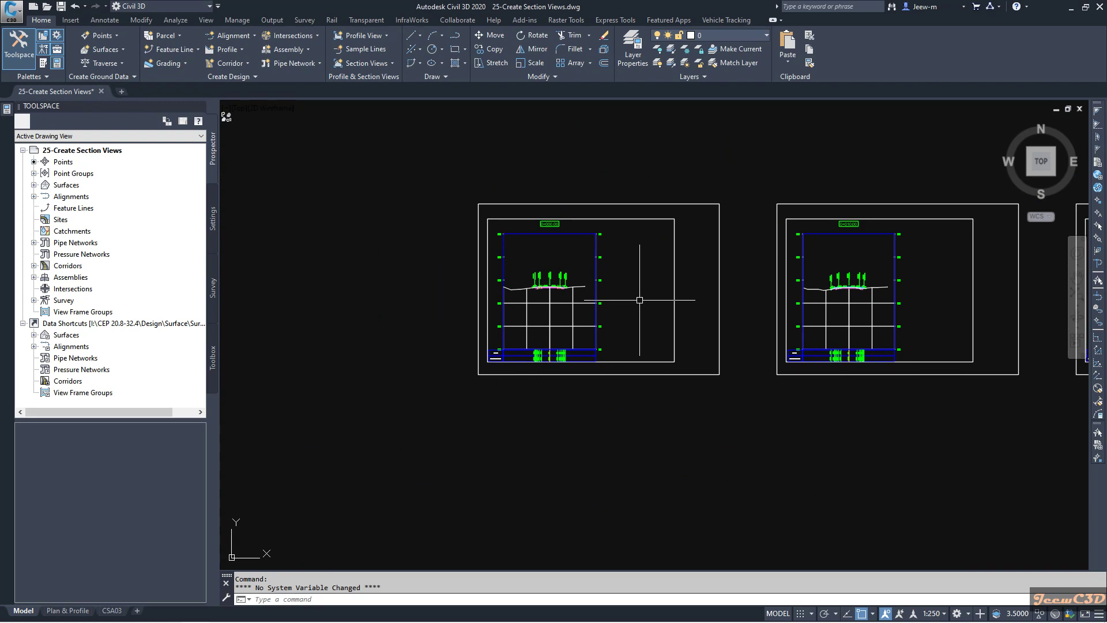
scroll(640, 301, down, 4)
middle_drag(615, 362, 628, 364)
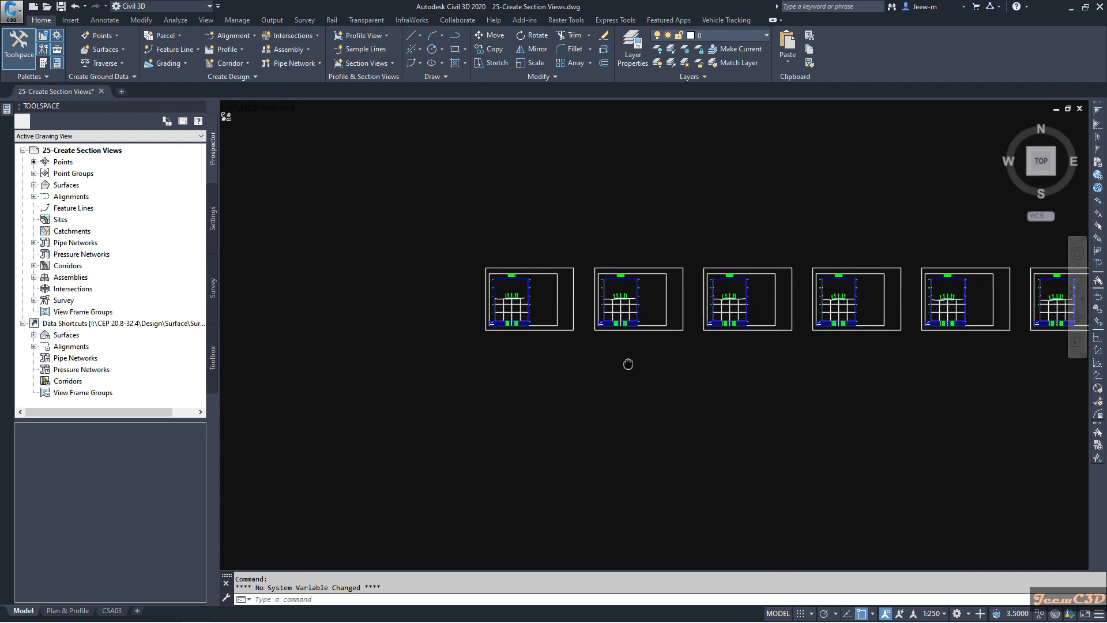
scroll(628, 364, down, 5)
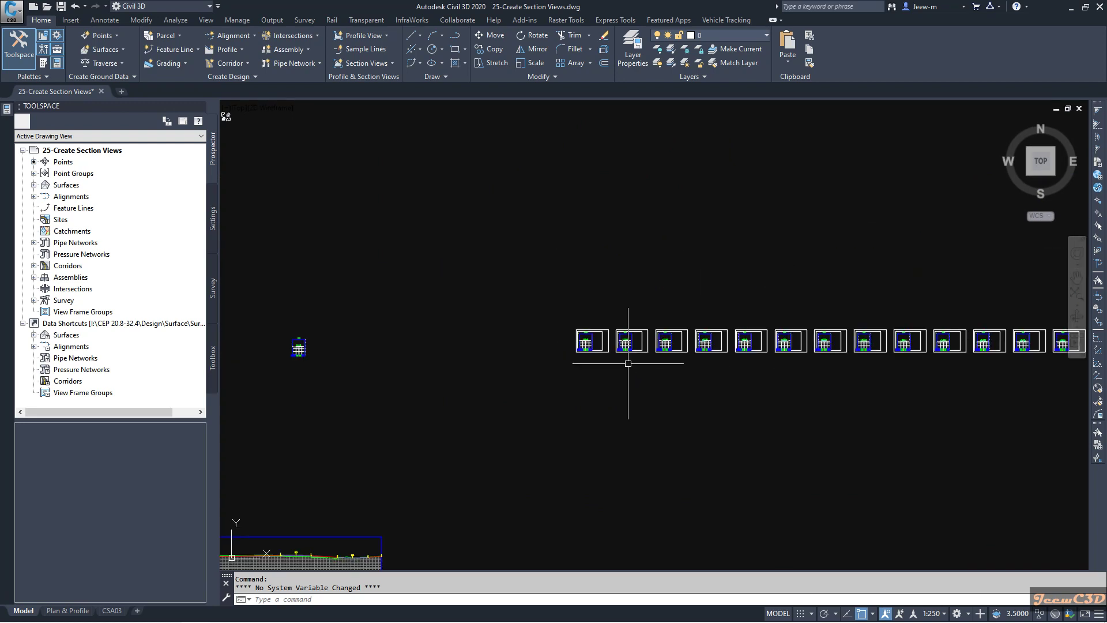
scroll(627, 364, down, 3)
middle_drag(704, 299, 645, 270)
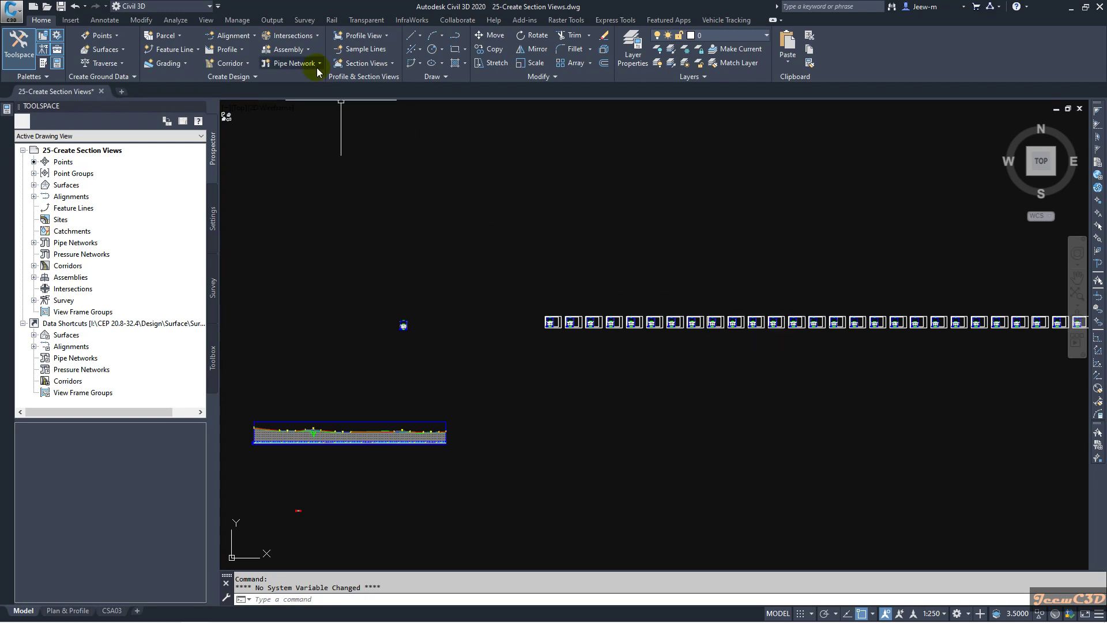
Step: Start Create Section Sheets for the A005 Road alignment, sample line group SL Collection - 1 and Section View Group - 1
click(272, 20)
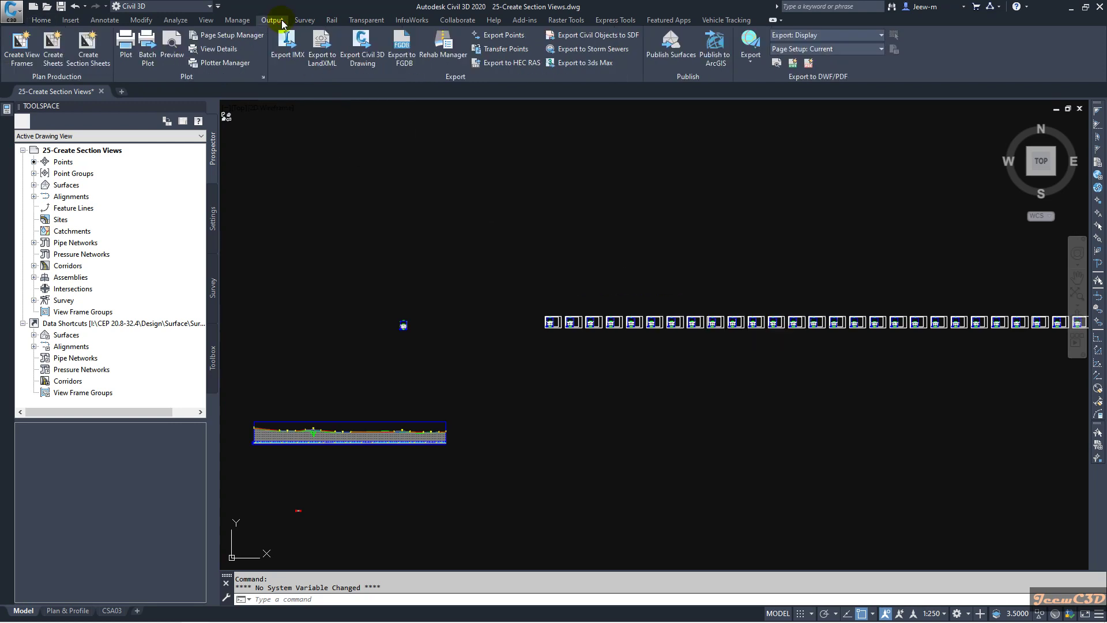
click(88, 56)
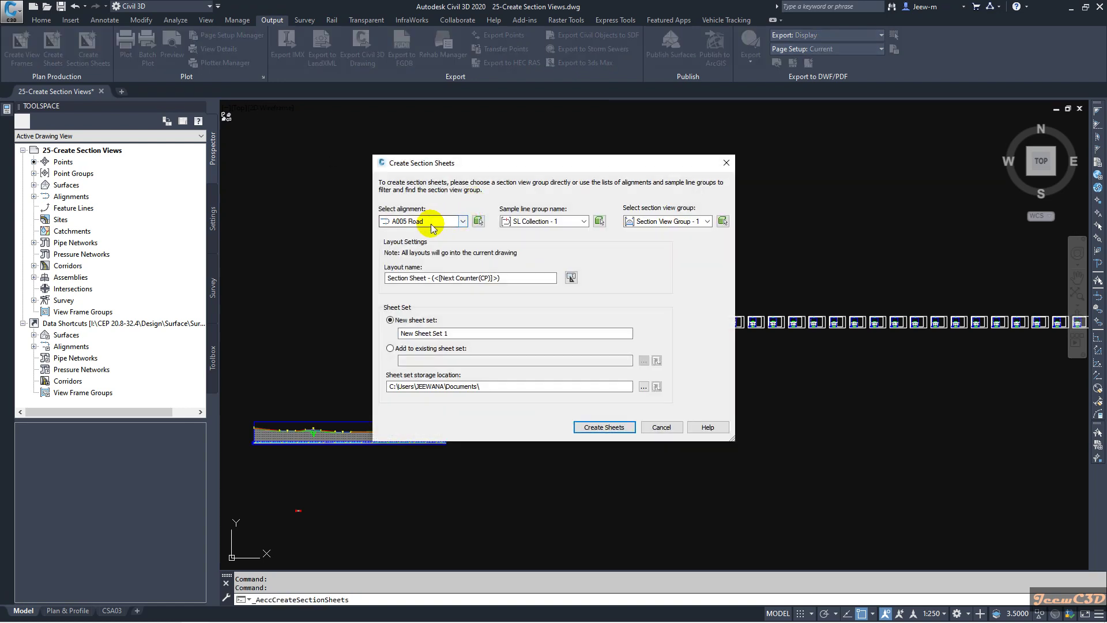
click(440, 222)
click(415, 233)
click(547, 221)
click(536, 232)
click(654, 221)
click(677, 232)
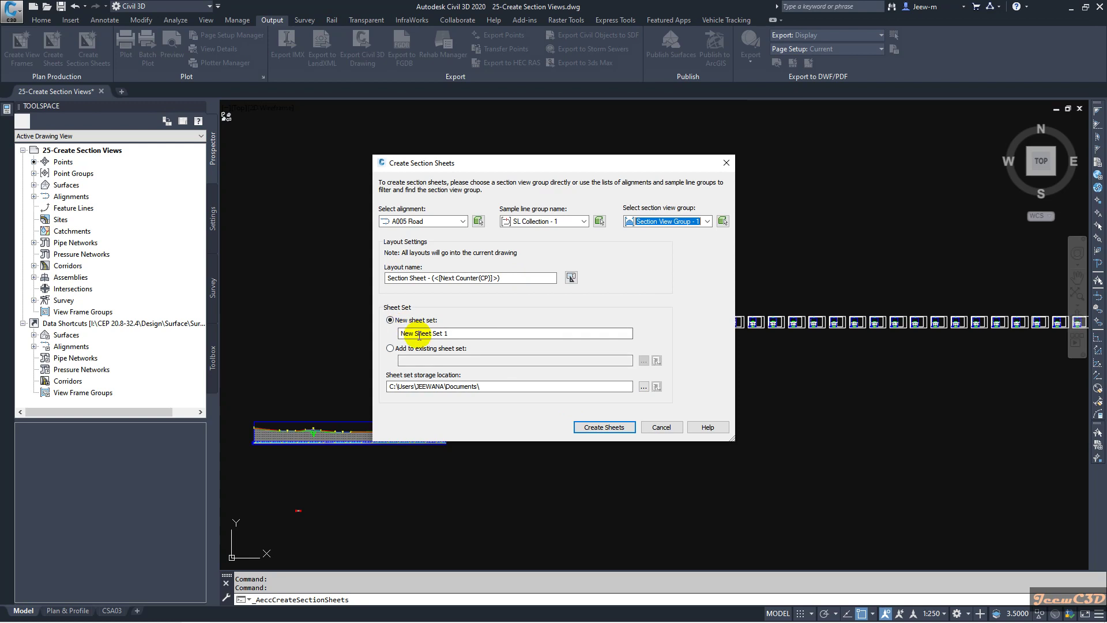
Step: Create the section sheets in New Sheet Set 1, allowing the drawing to be saved, and close the Sheet Set Manager
click(603, 428)
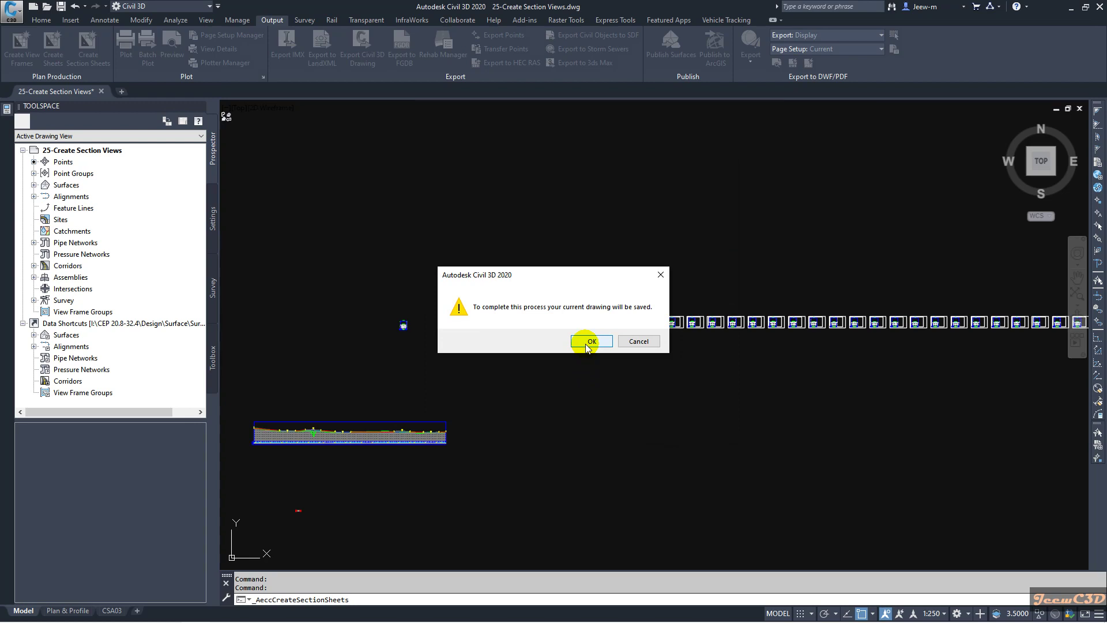
click(587, 345)
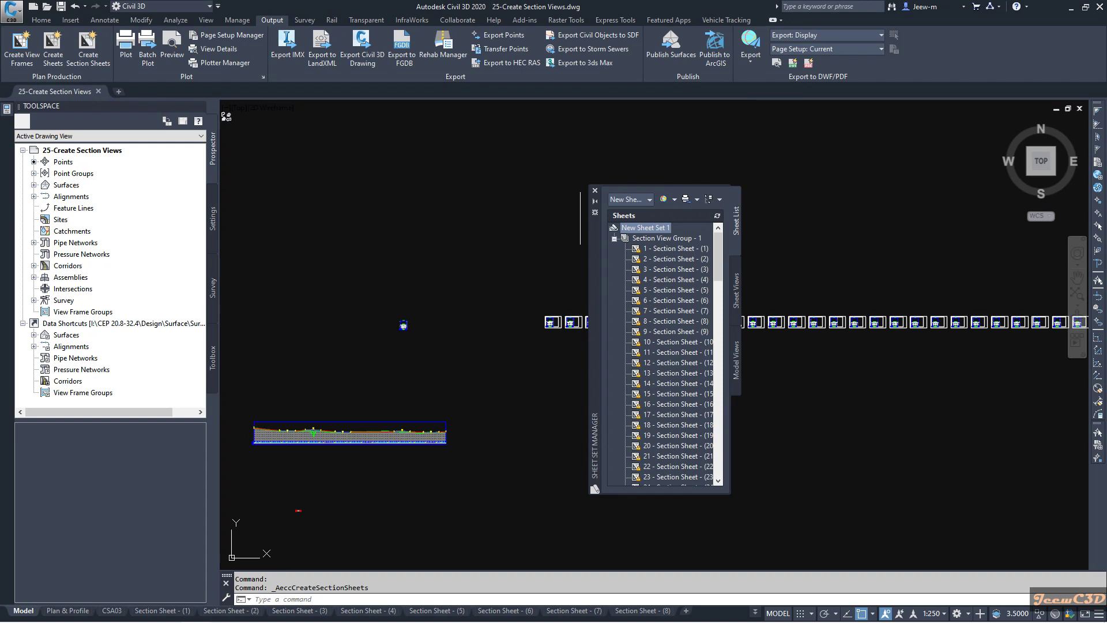
click(594, 191)
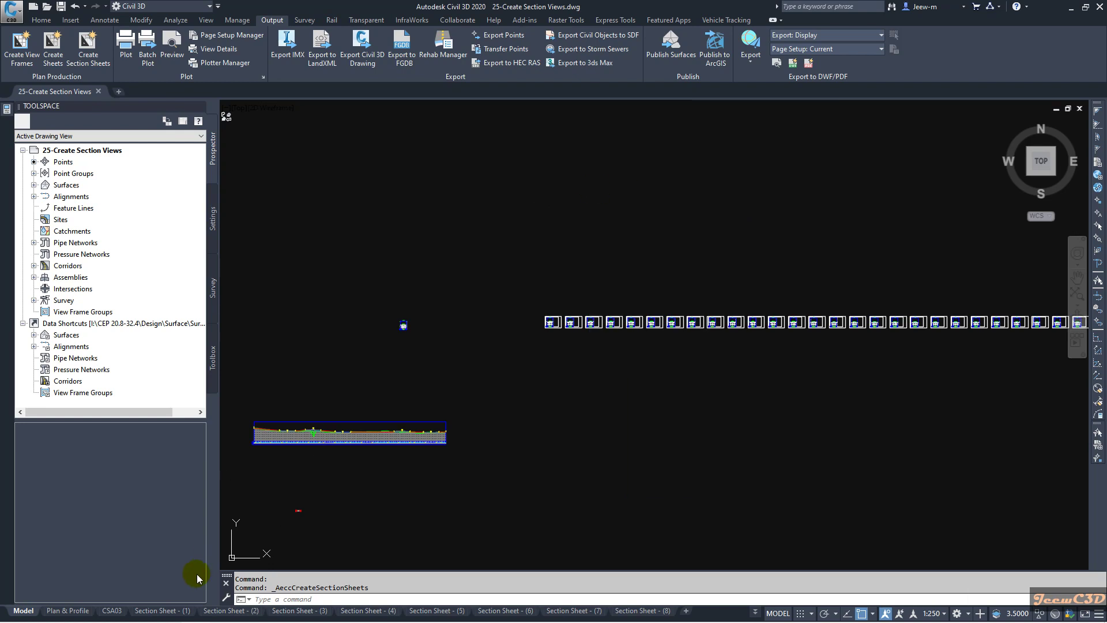
Step: Inspect the generated layouts Section Sheet - (1) and Section Sheet - (2)
click(163, 610)
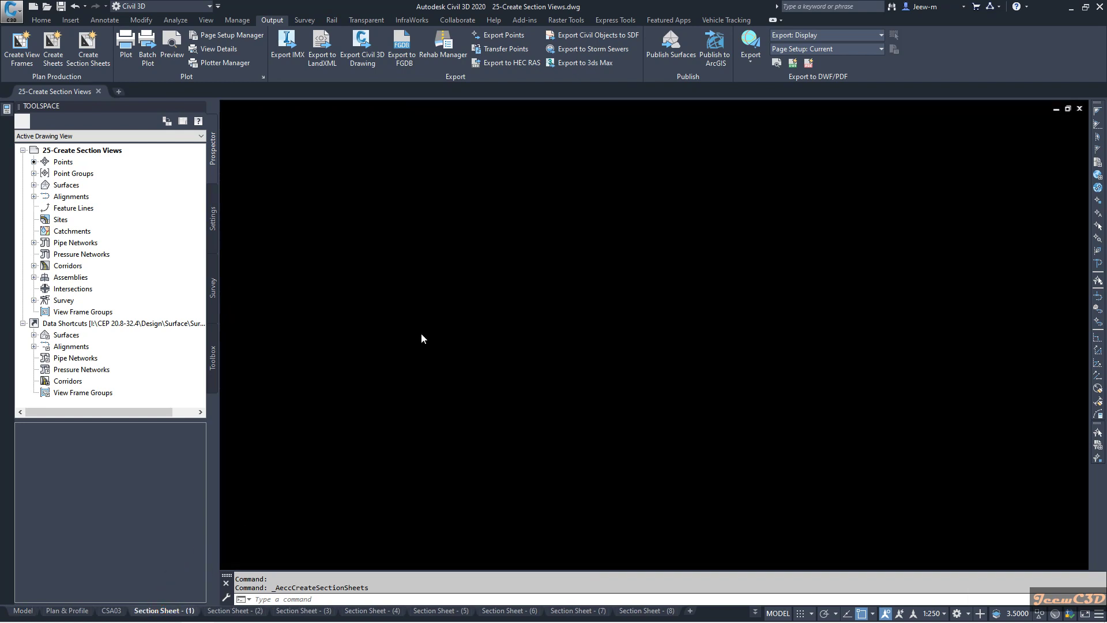
scroll(408, 409, up, 1)
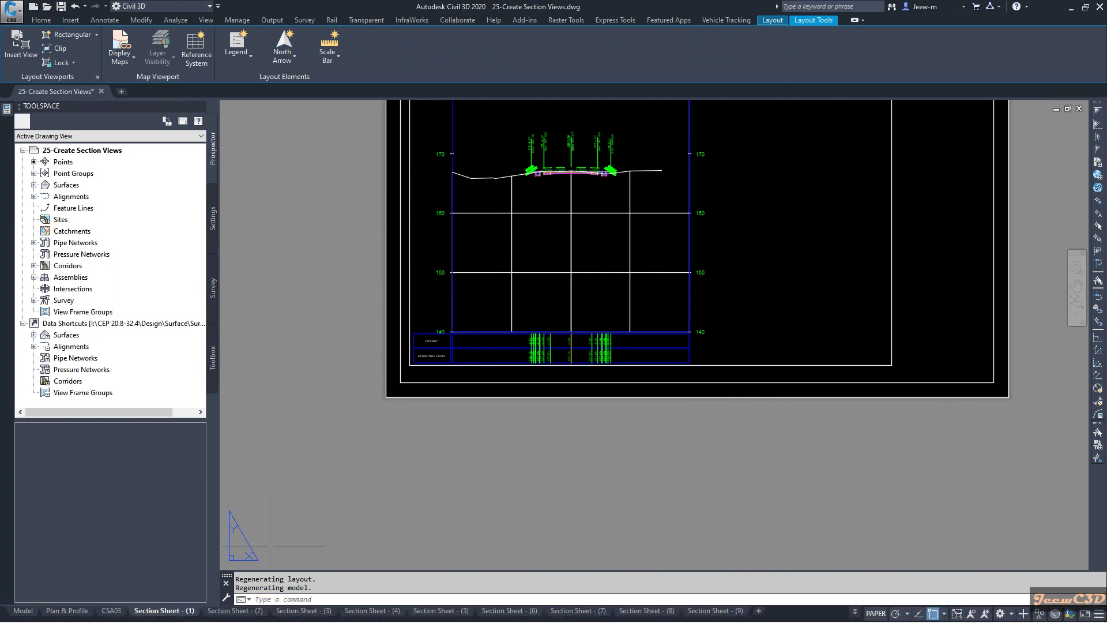
click(232, 610)
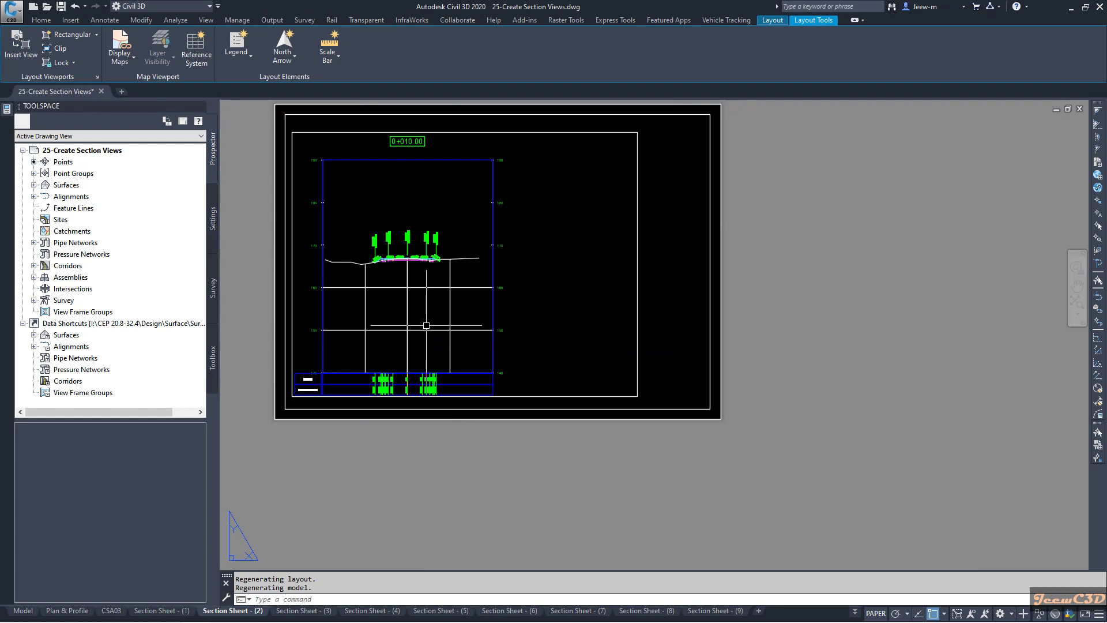
key(Escape)
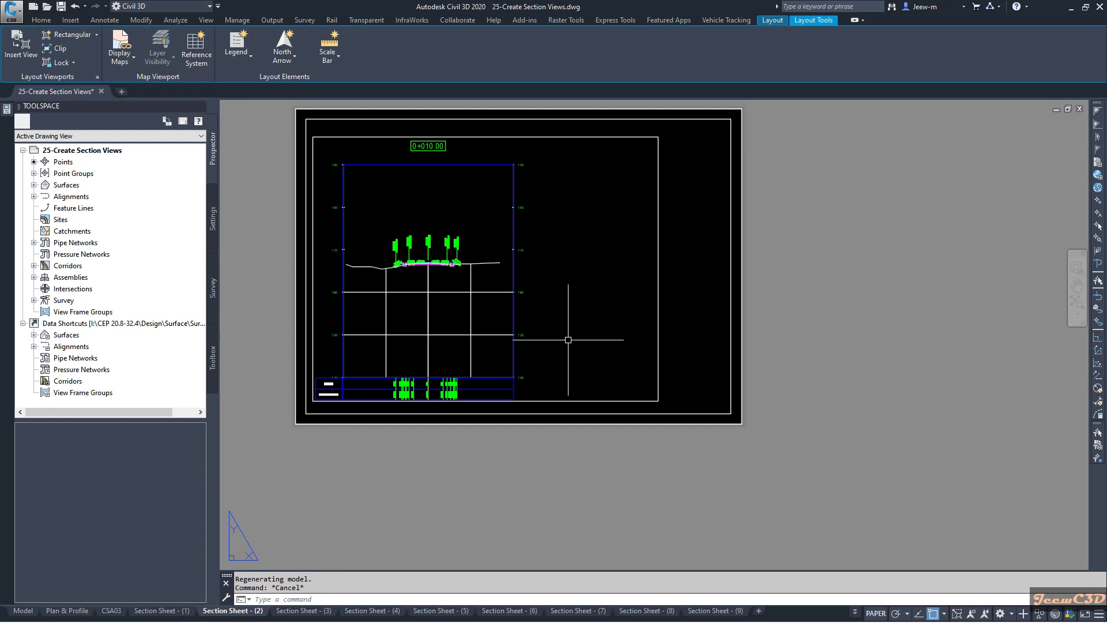
scroll(568, 340, down, 3)
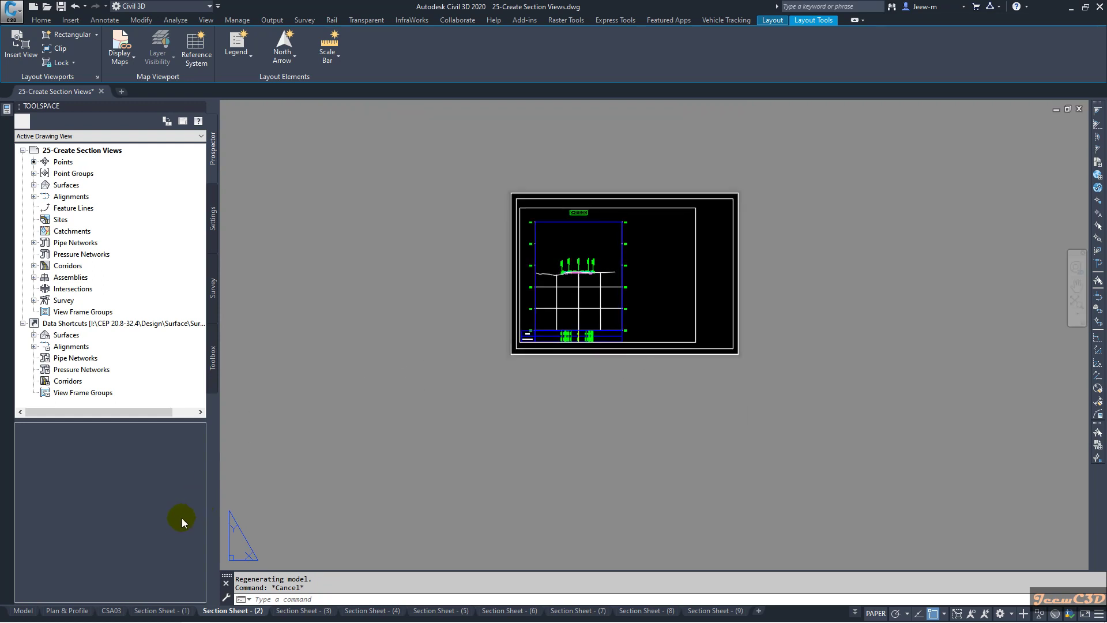
Step: Delete the CSA03 and Plan & Profile layouts from the drawing
right_click(112, 611)
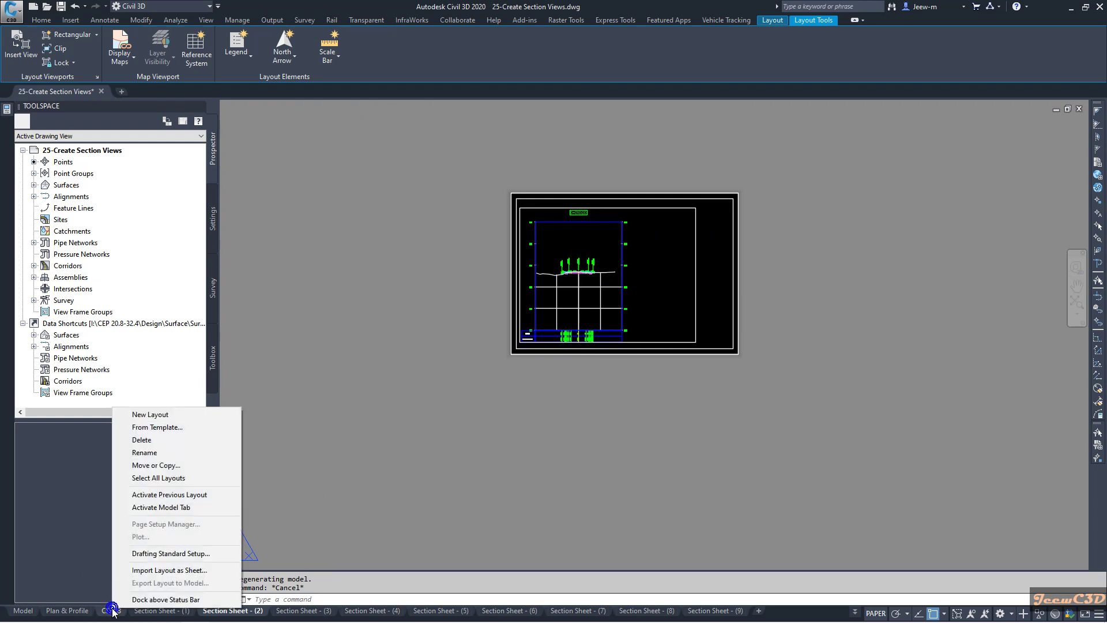
click(141, 440)
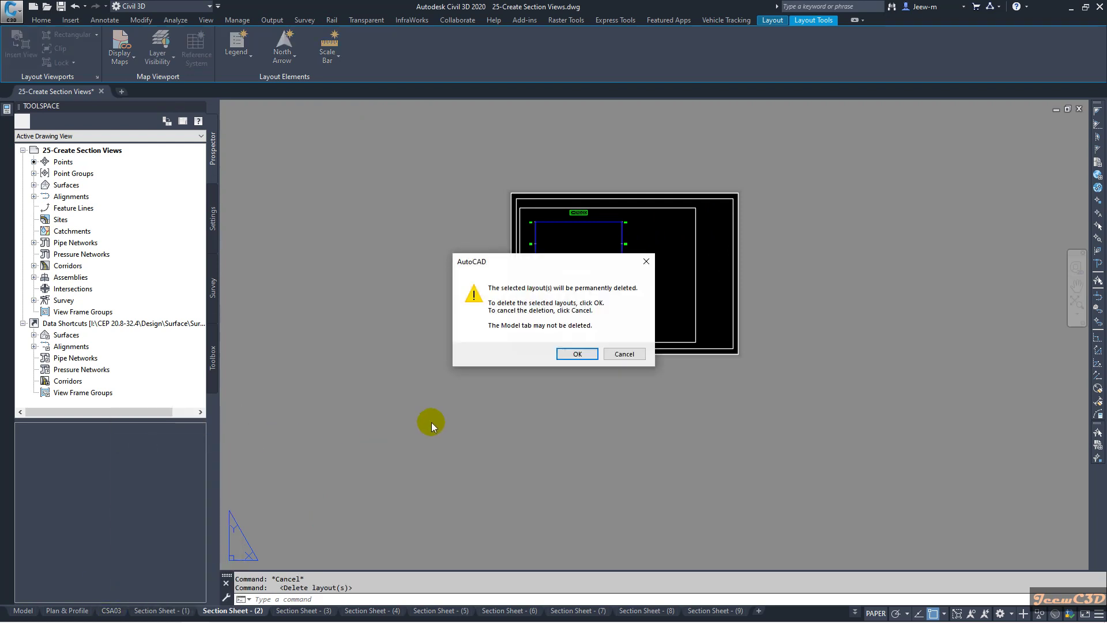
click(571, 353)
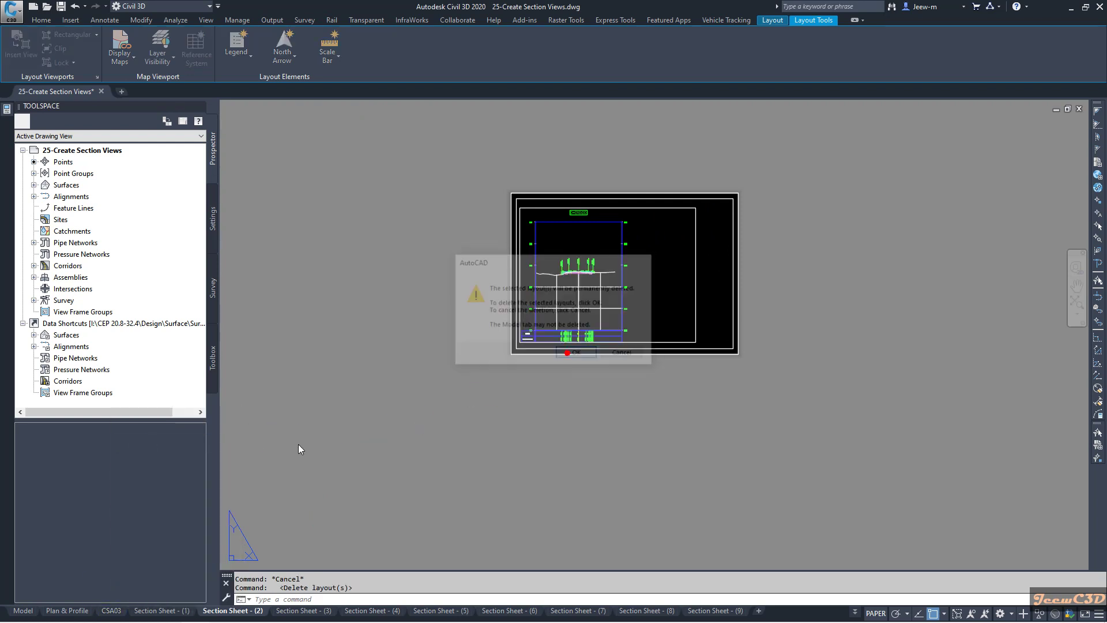
right_click(68, 612)
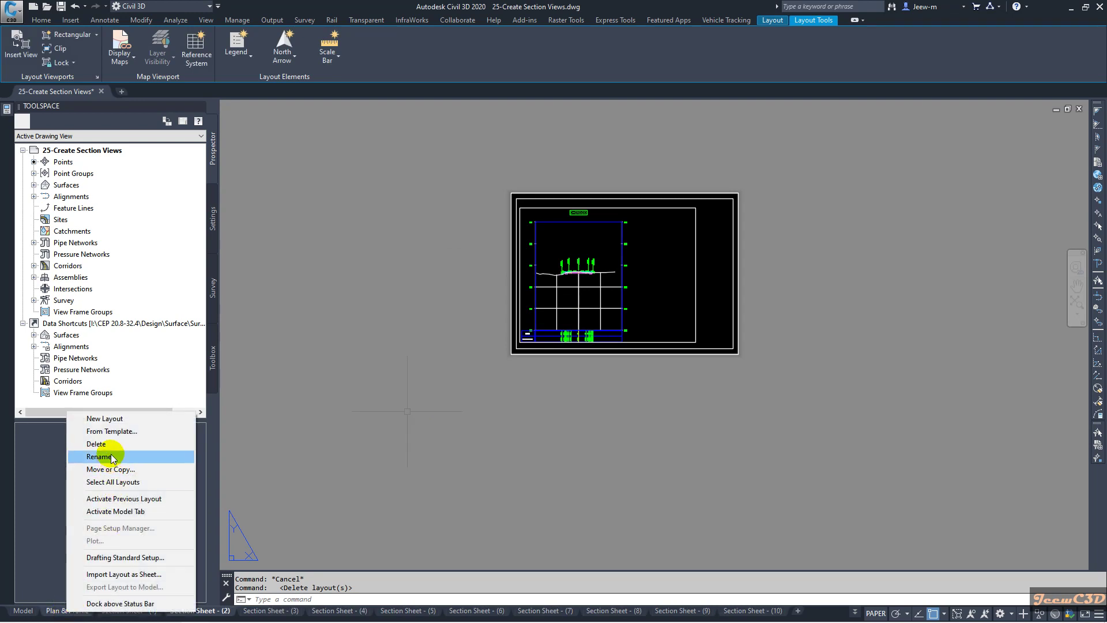
click(96, 443)
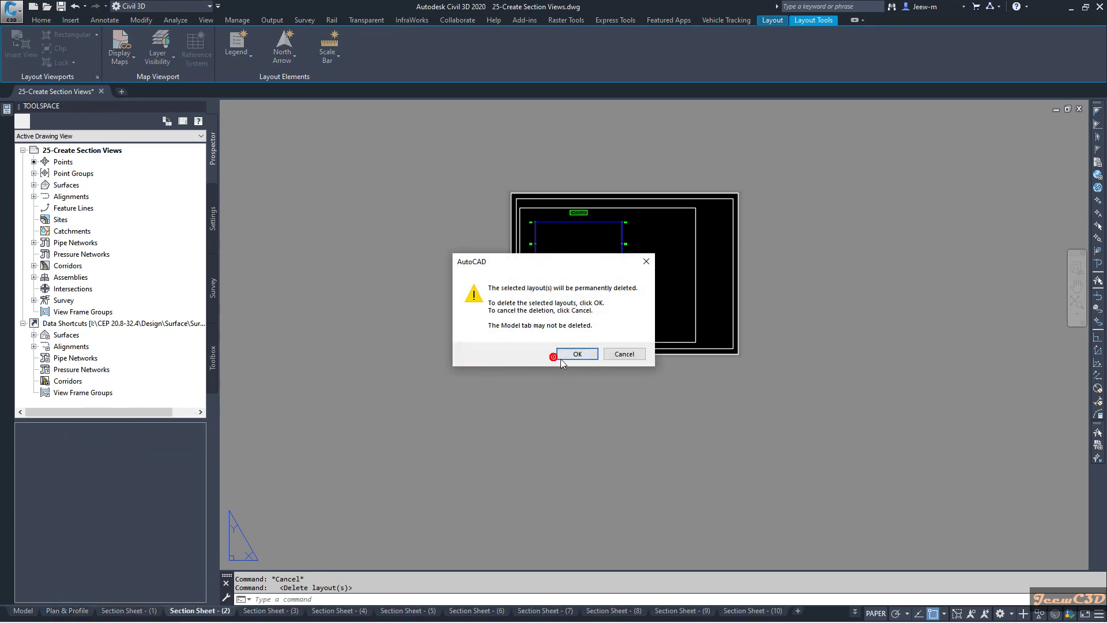
click(560, 356)
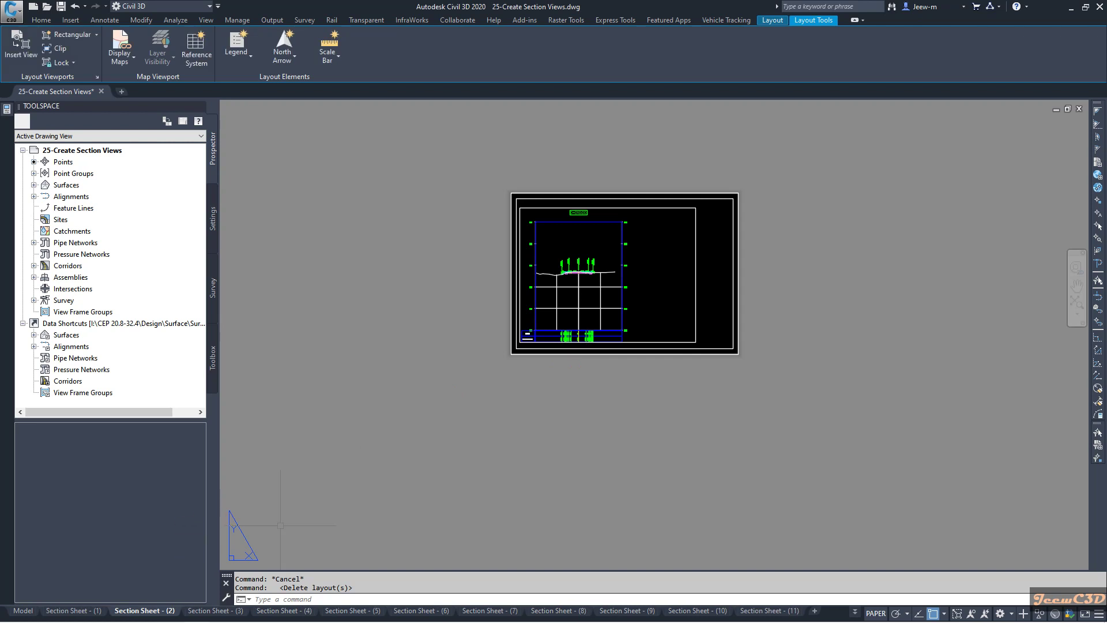
Step: Start plotting the Section Sheet - (2) layout and set its plot style table to acad.ctb
right_click(164, 614)
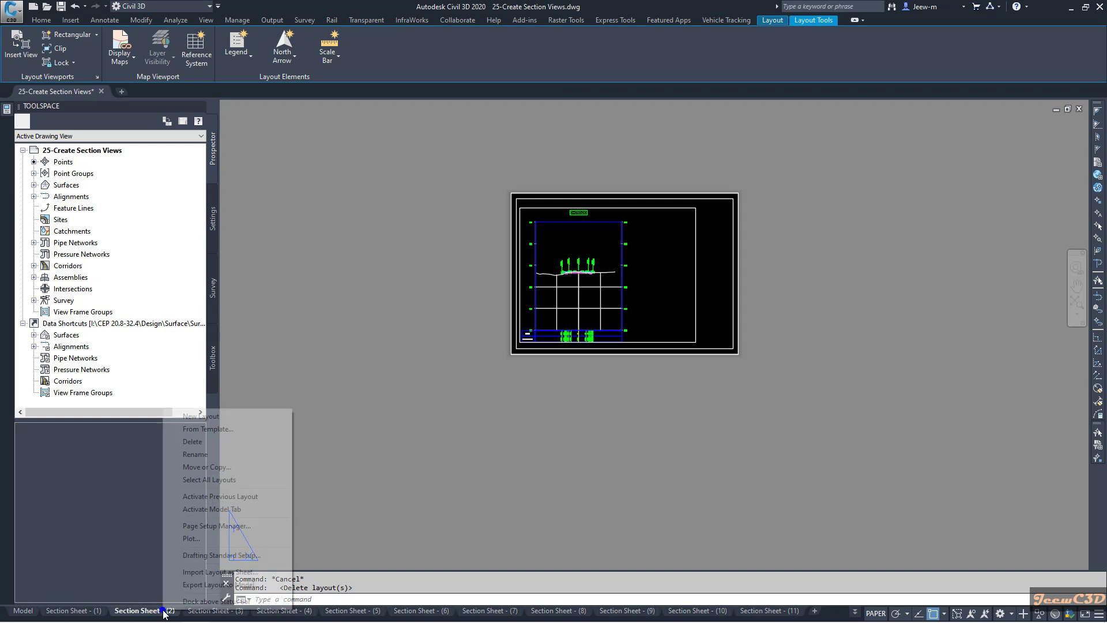
click(196, 538)
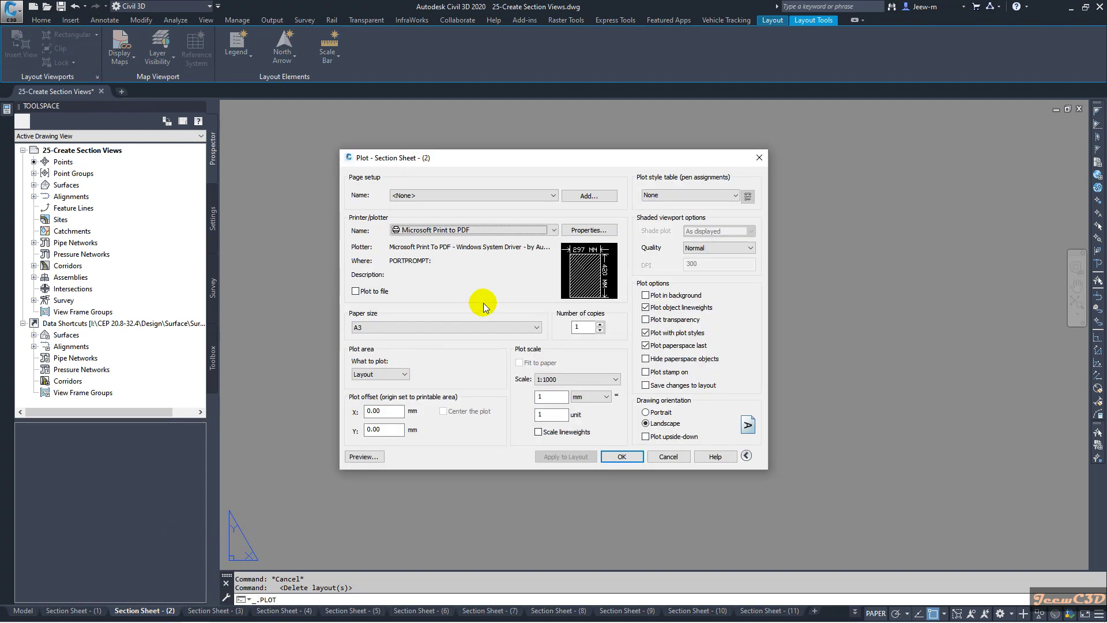
click(704, 201)
click(704, 199)
click(704, 199)
click(676, 215)
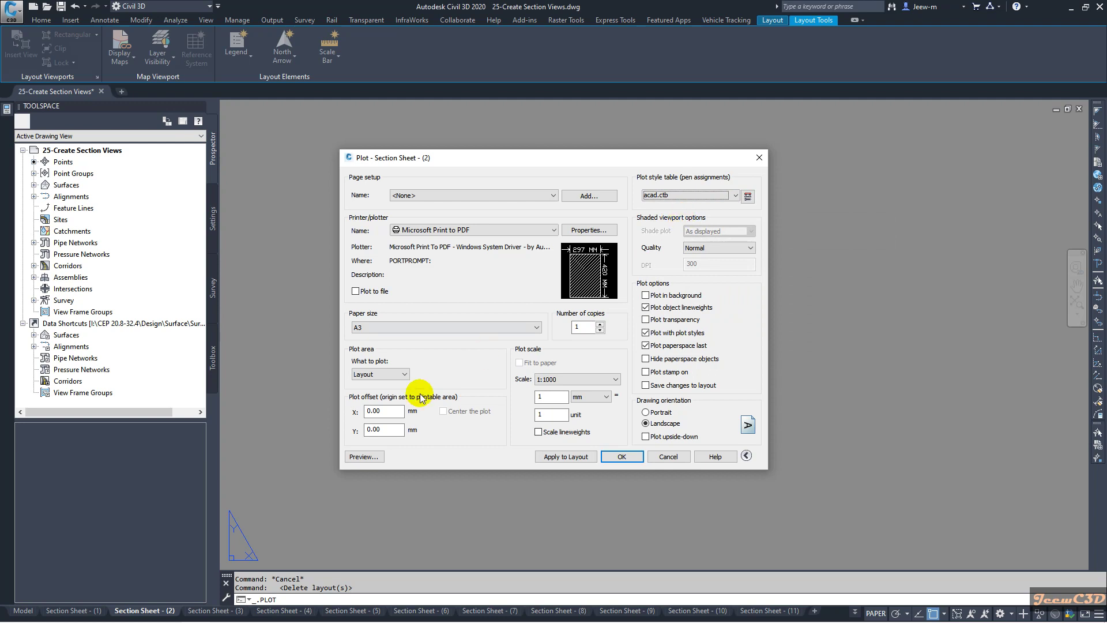
Step: Preview the plot of Section Sheet - (2) and return to the plot settings
click(375, 457)
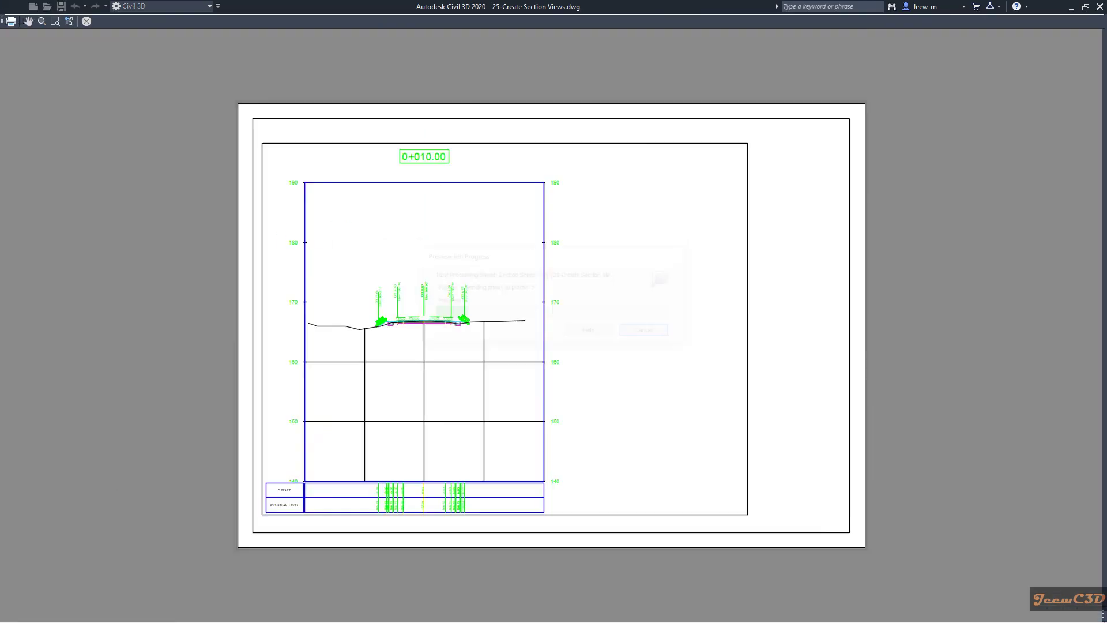
scroll(375, 413, up, 2)
scroll(373, 413, down, 2)
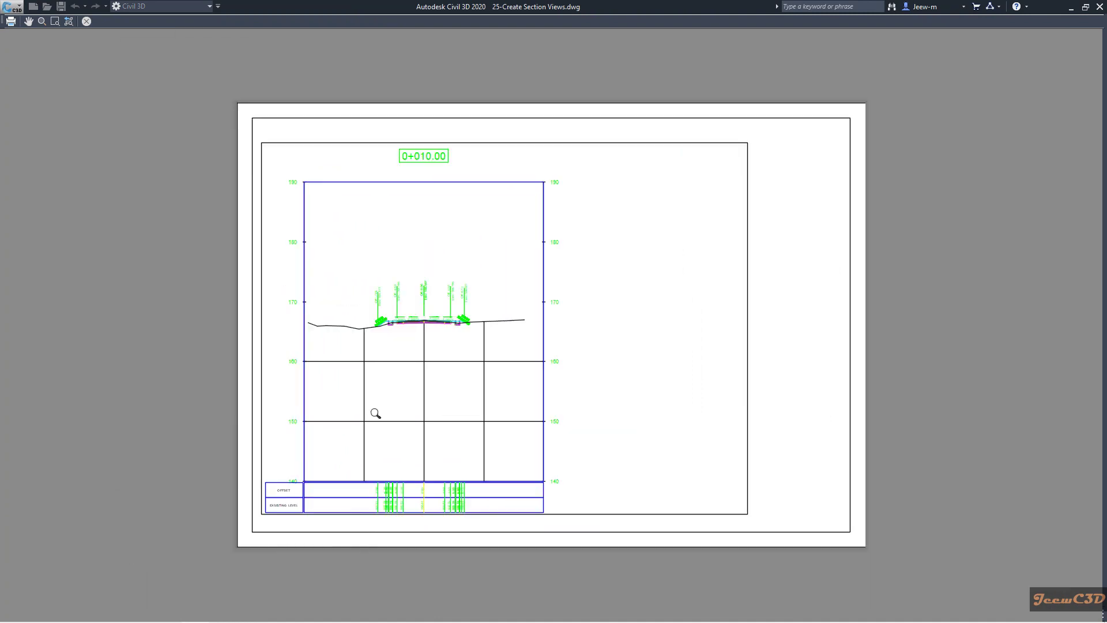
middle_drag(423, 416, 436, 394)
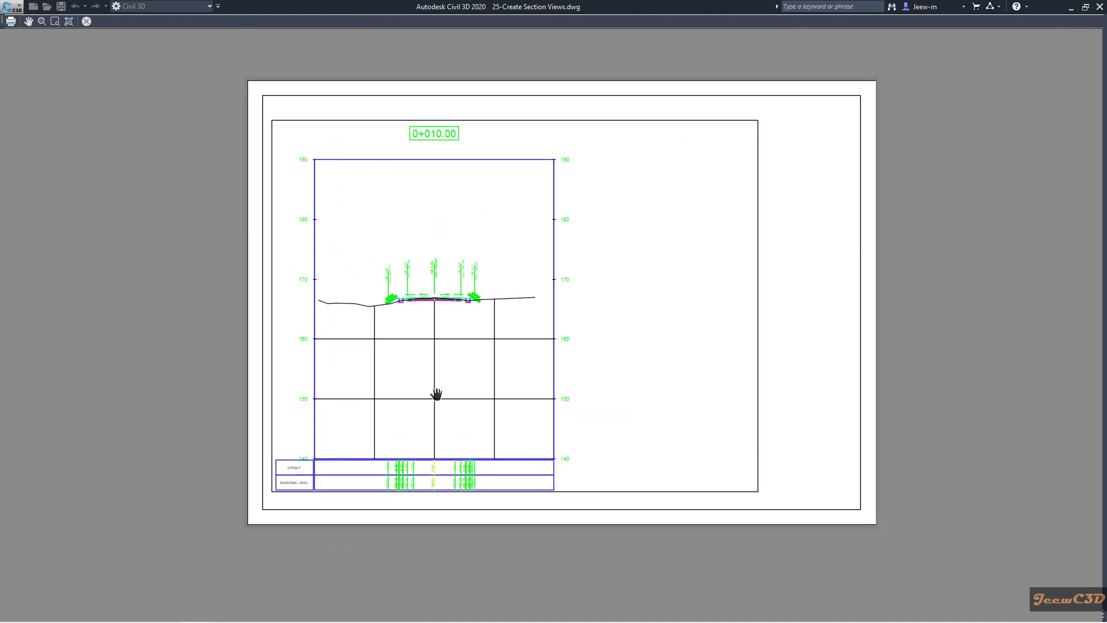
key(Escape)
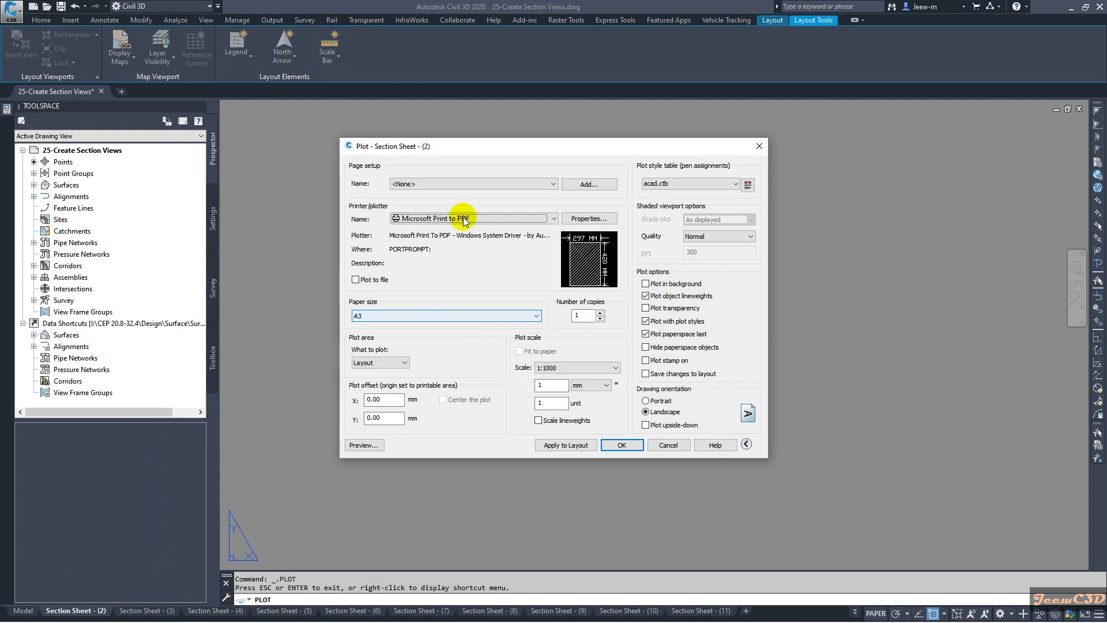
Step: Save the current plot settings as a page setup named Setup1-CS and close the plot settings without plotting
click(587, 185)
click(523, 300)
text(-CS)
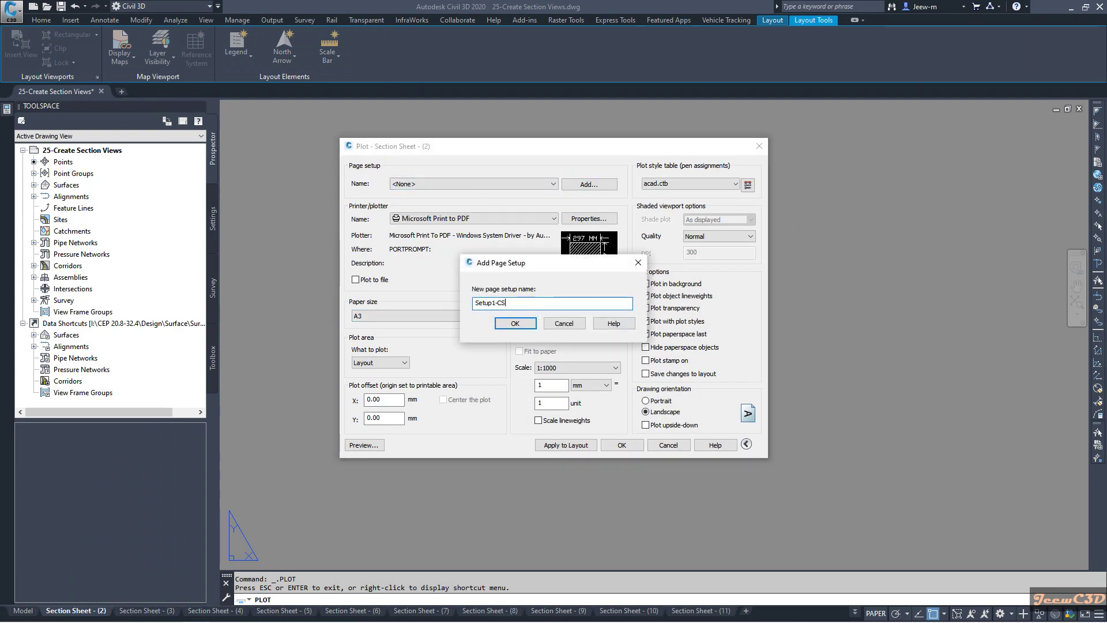
click(515, 323)
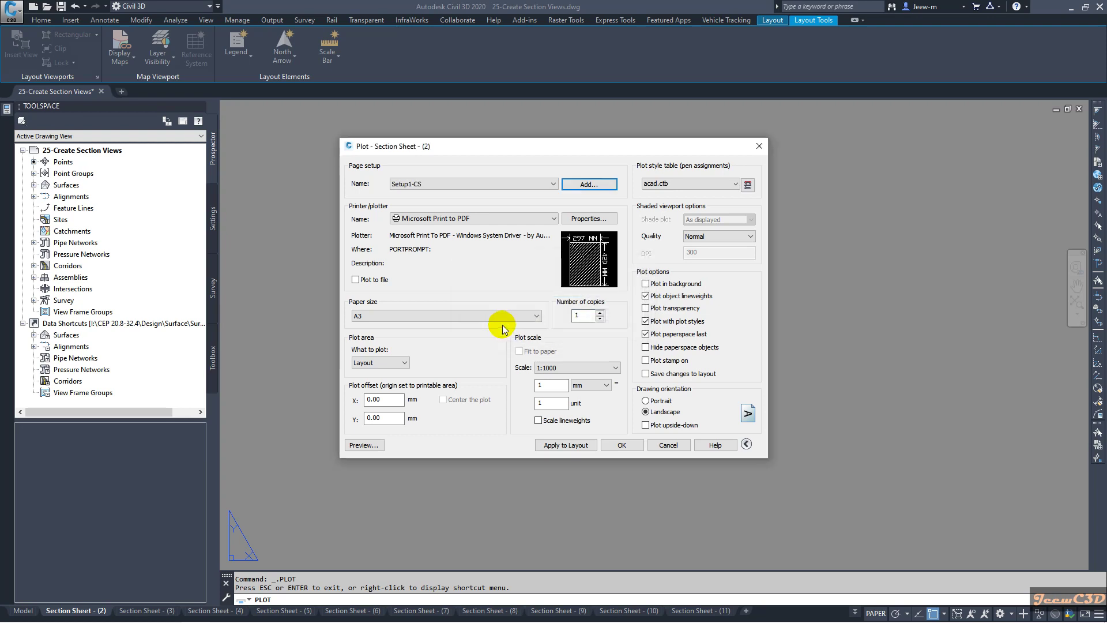
click(669, 445)
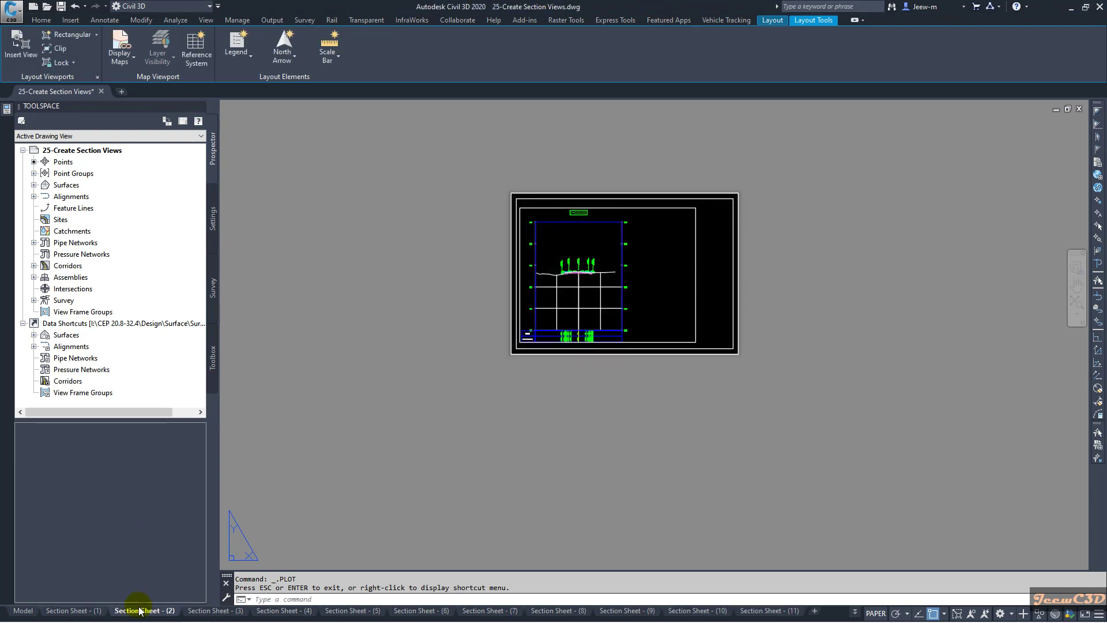
Step: Select all section sheet layouts and start publishing them together
right_click(140, 611)
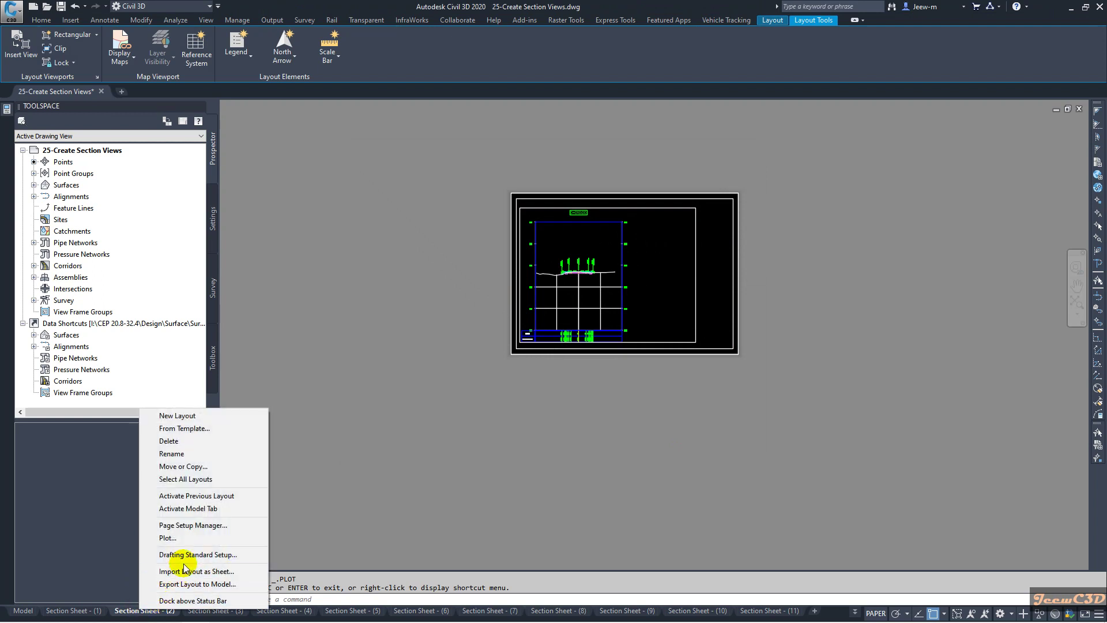
click(204, 479)
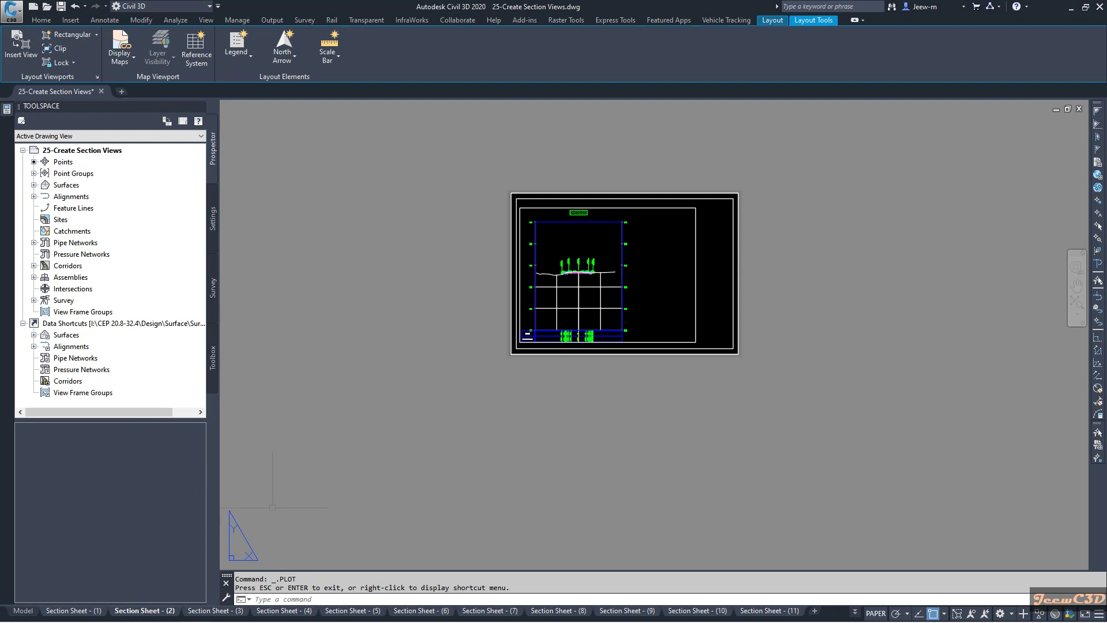
right_click(76, 612)
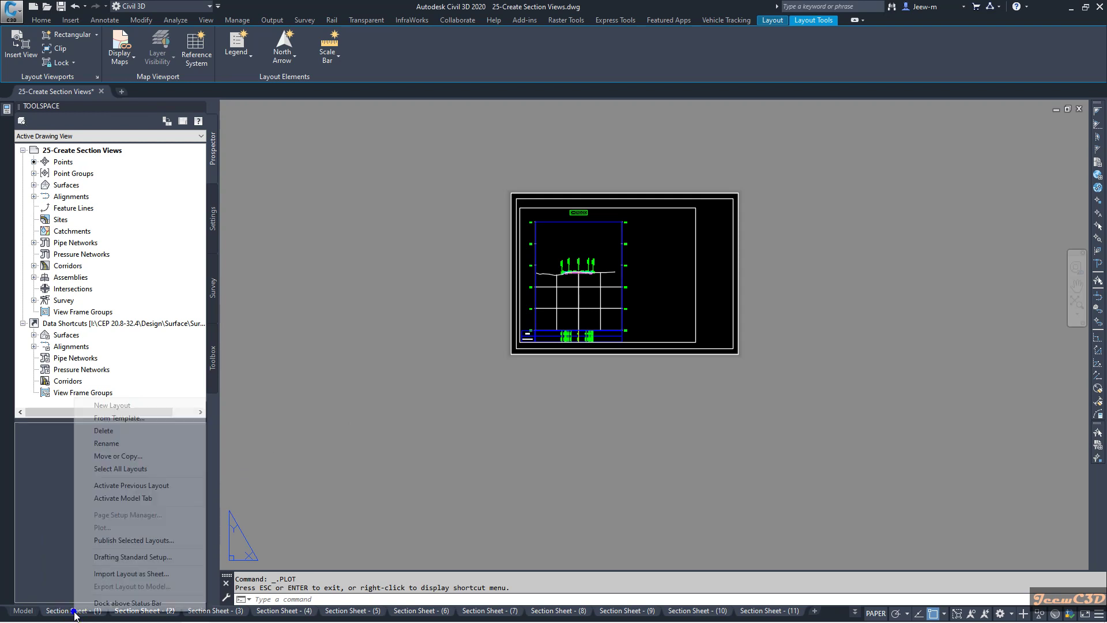
click(162, 541)
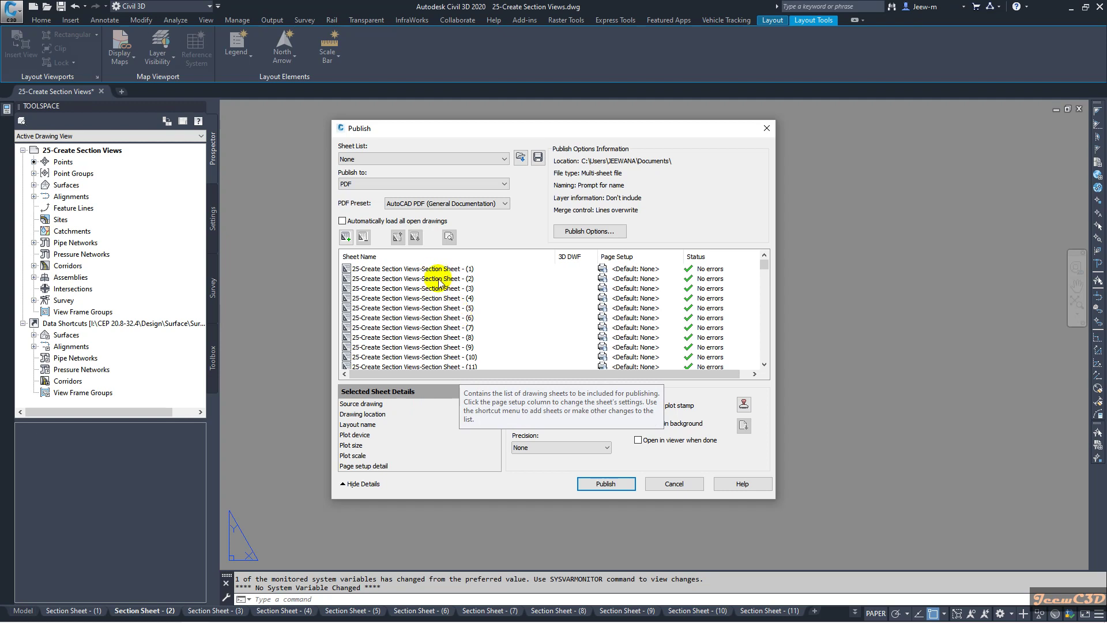
Step: Assign the Setup1-CS page setup to all the section sheets in the publish list
click(416, 269)
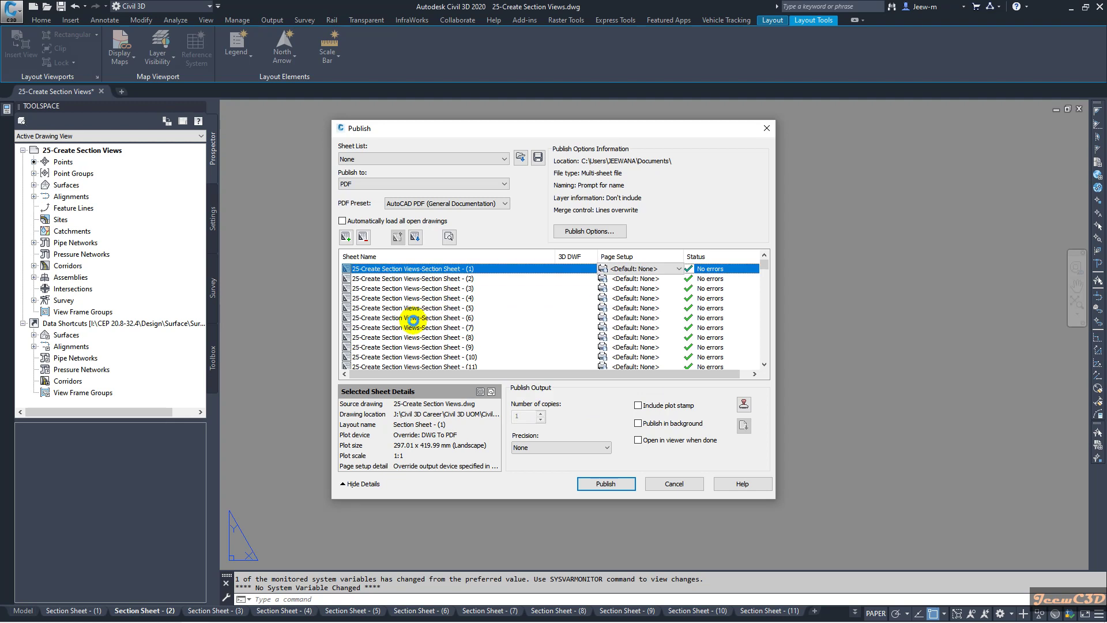
key(ctrl+a)
scroll(416, 324, down, 12)
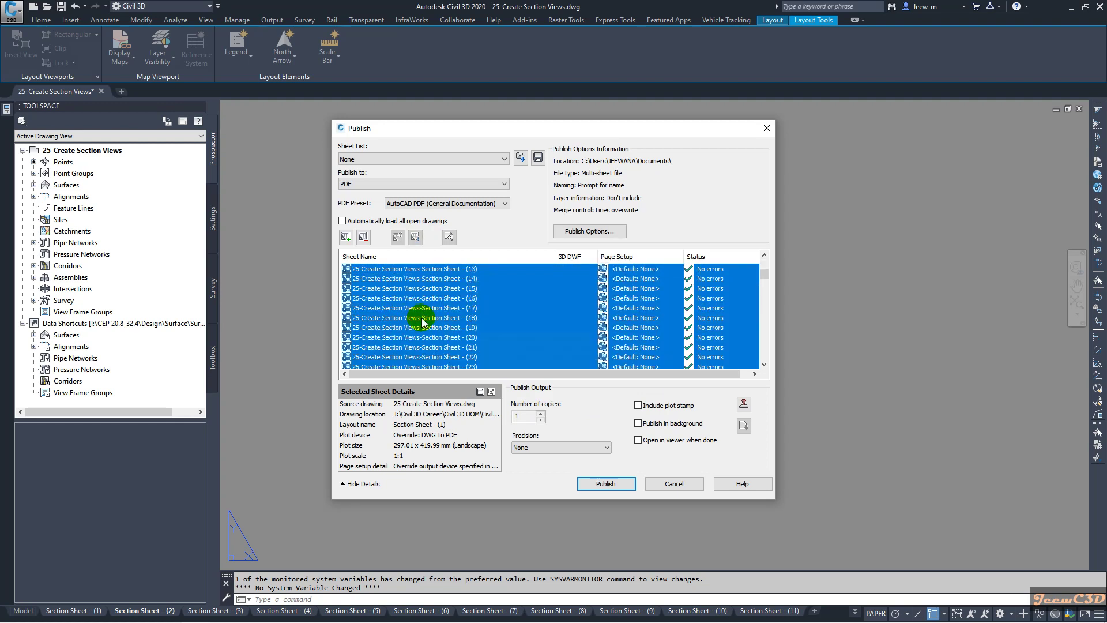
scroll(423, 321, down, 20)
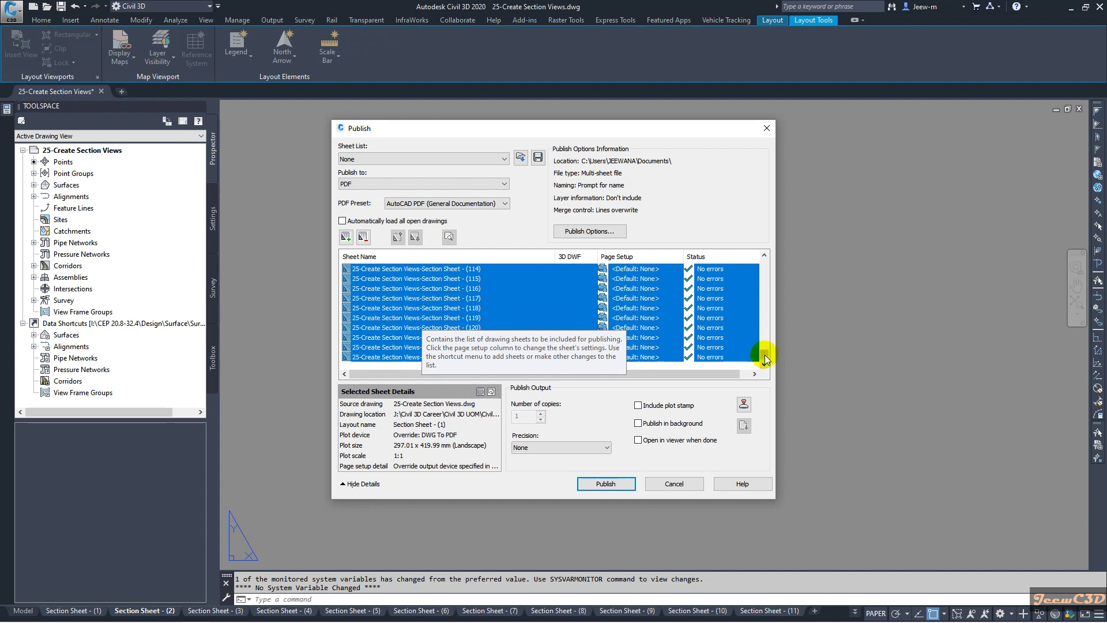
drag(763, 354, 764, 265)
click(680, 269)
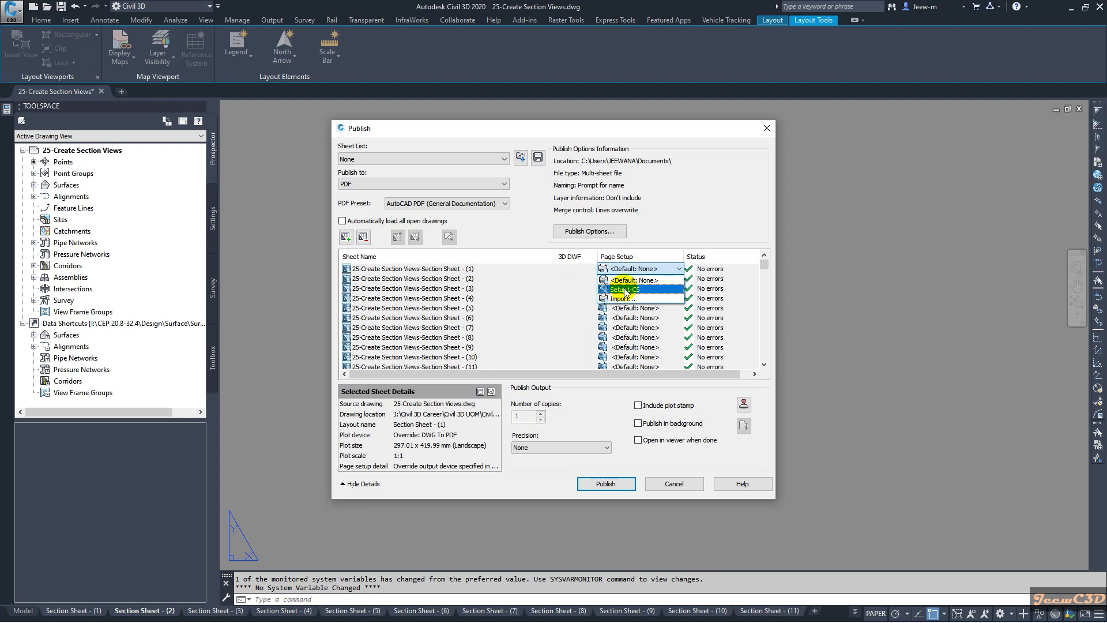
click(633, 290)
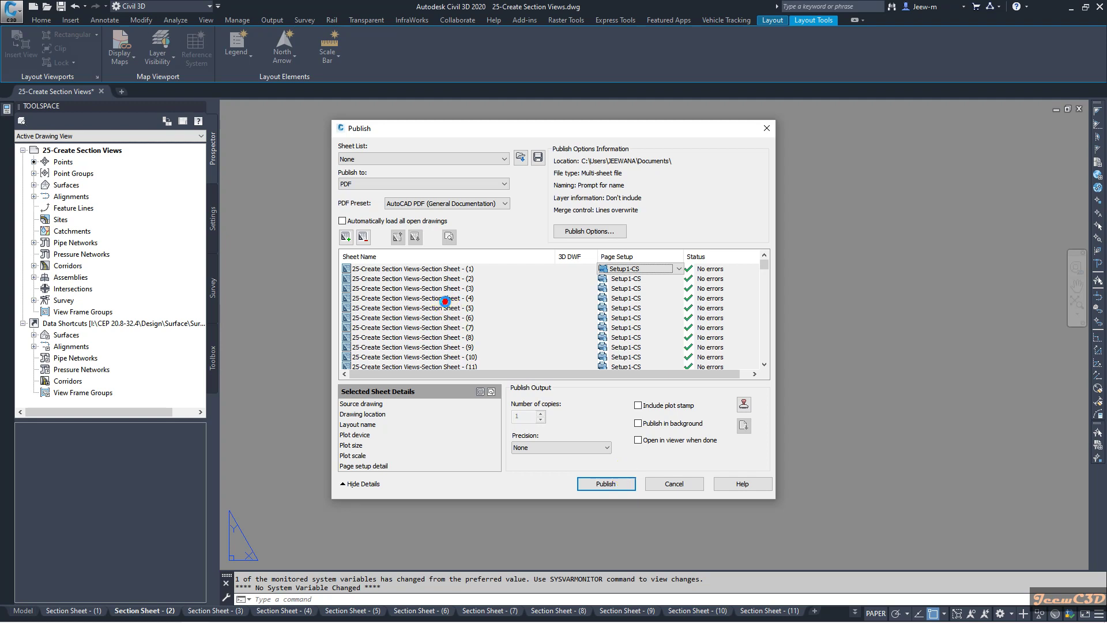
Step: Remove Section Sheet - (6) through Section Sheet - (123) from the publish list, keeping only the first five sheets
click(454, 300)
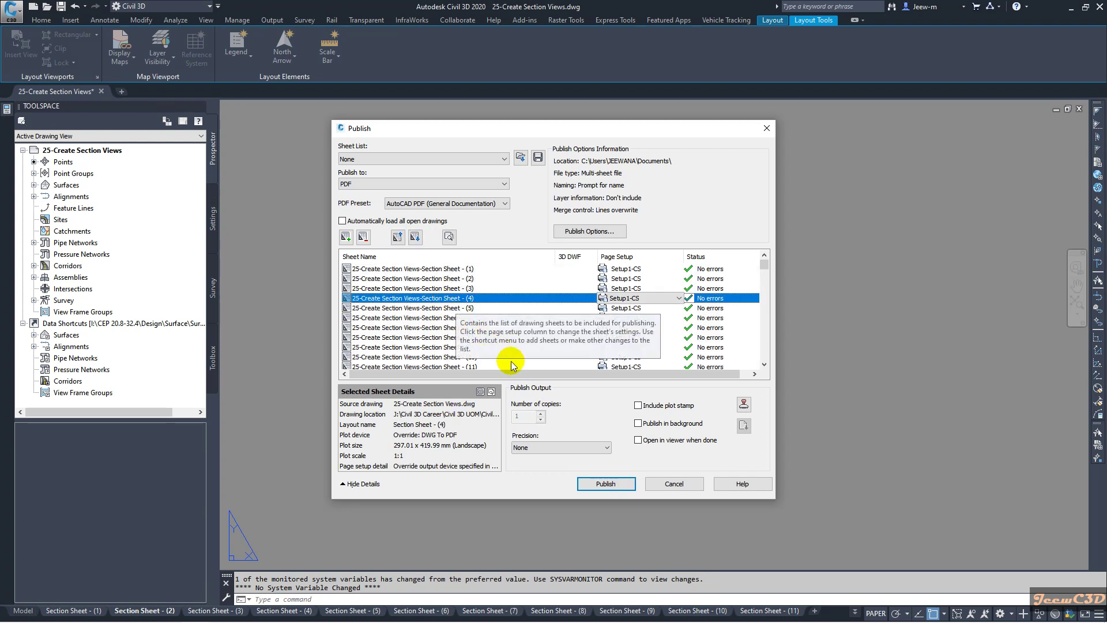
scroll(551, 365, down, 4)
scroll(651, 321, up, 4)
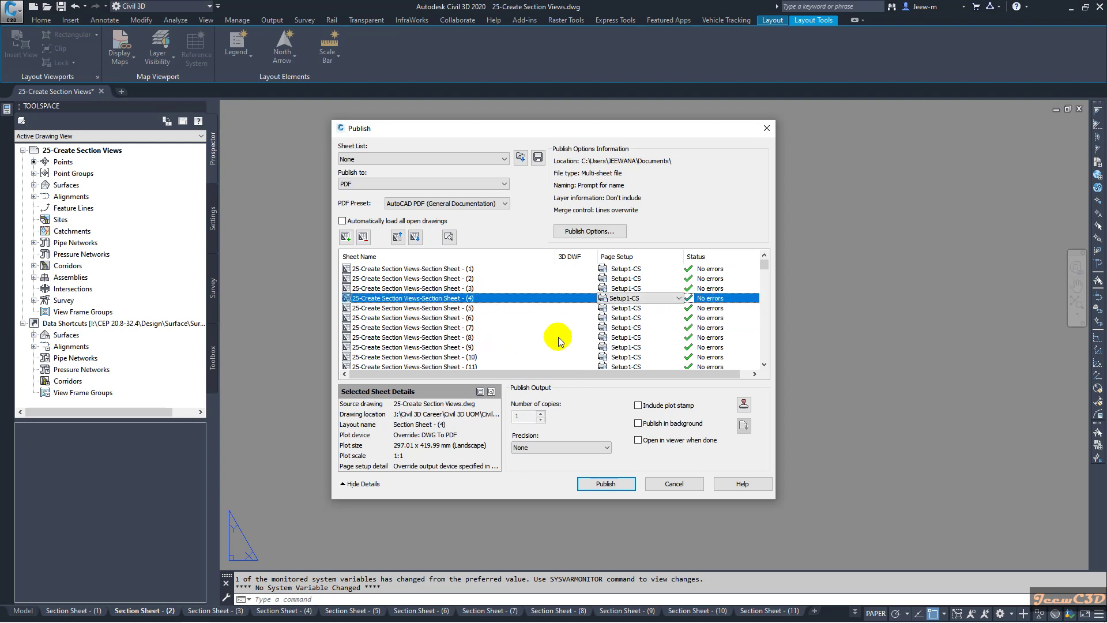
click(463, 317)
drag(764, 266, 486, 365)
shift+click(484, 363)
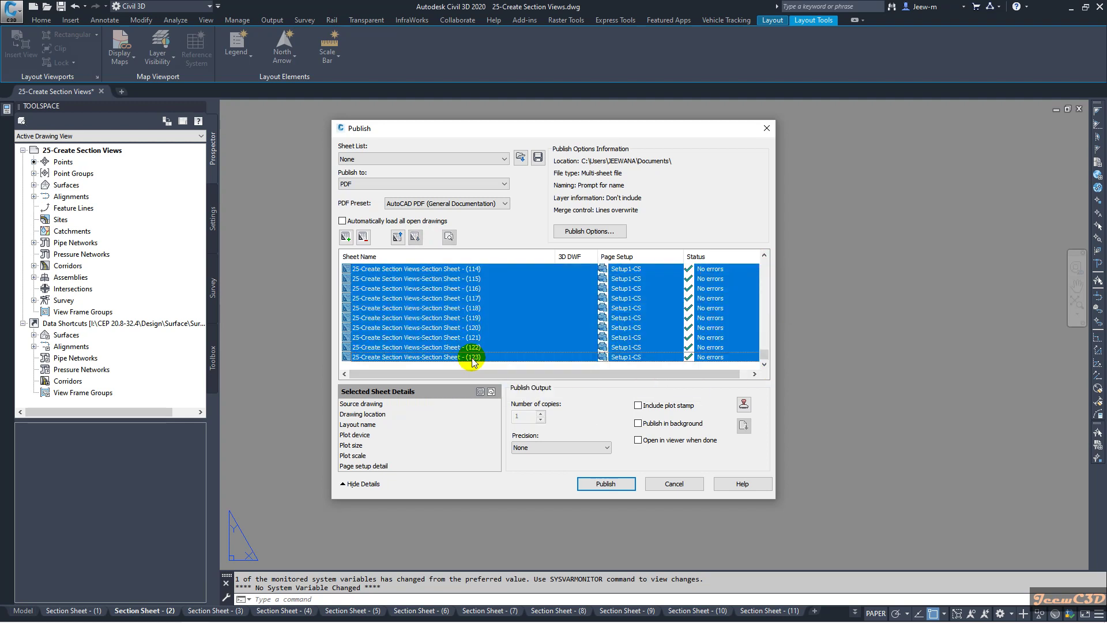
right_click(473, 360)
click(504, 407)
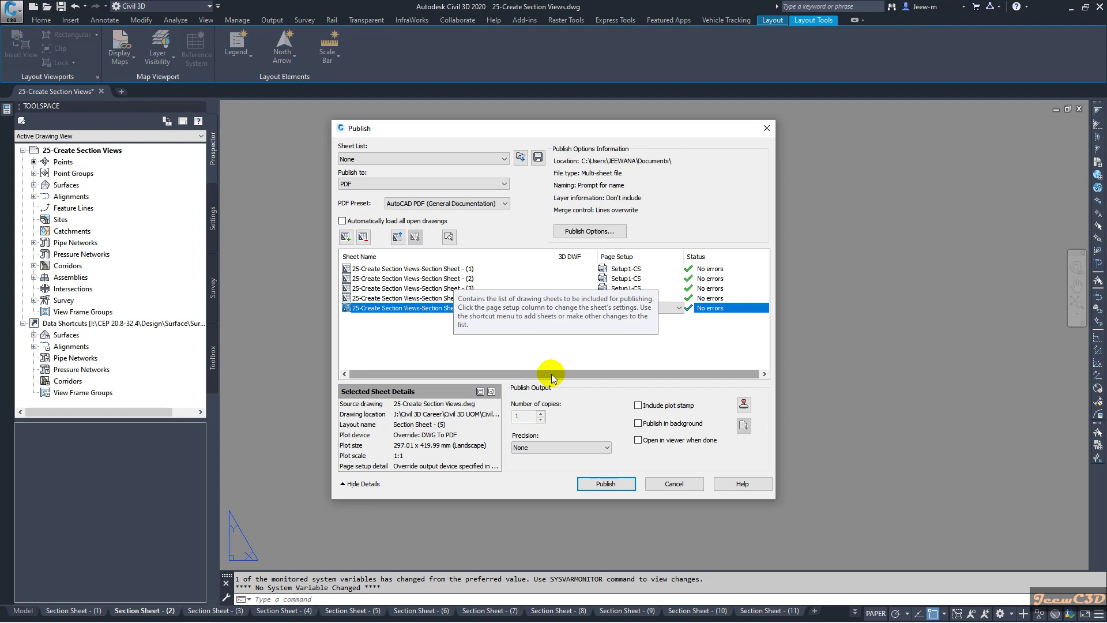
Step: Publish the five remaining sheets to 25-Create Section Views.pdf in Documents without saving the sheet list
key(ctrl+a)
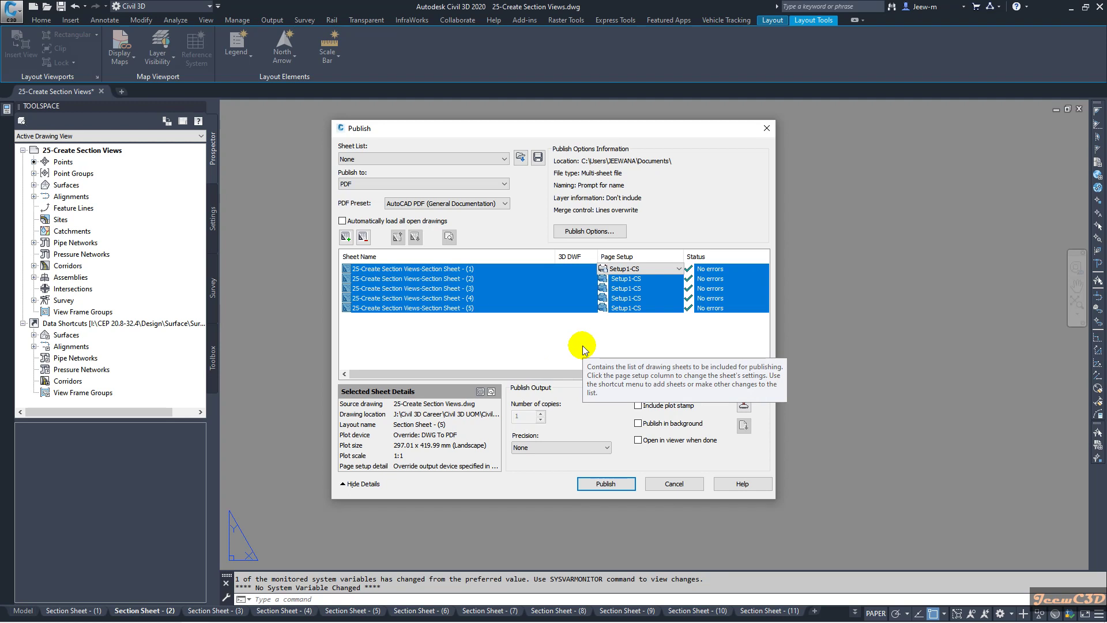
click(606, 485)
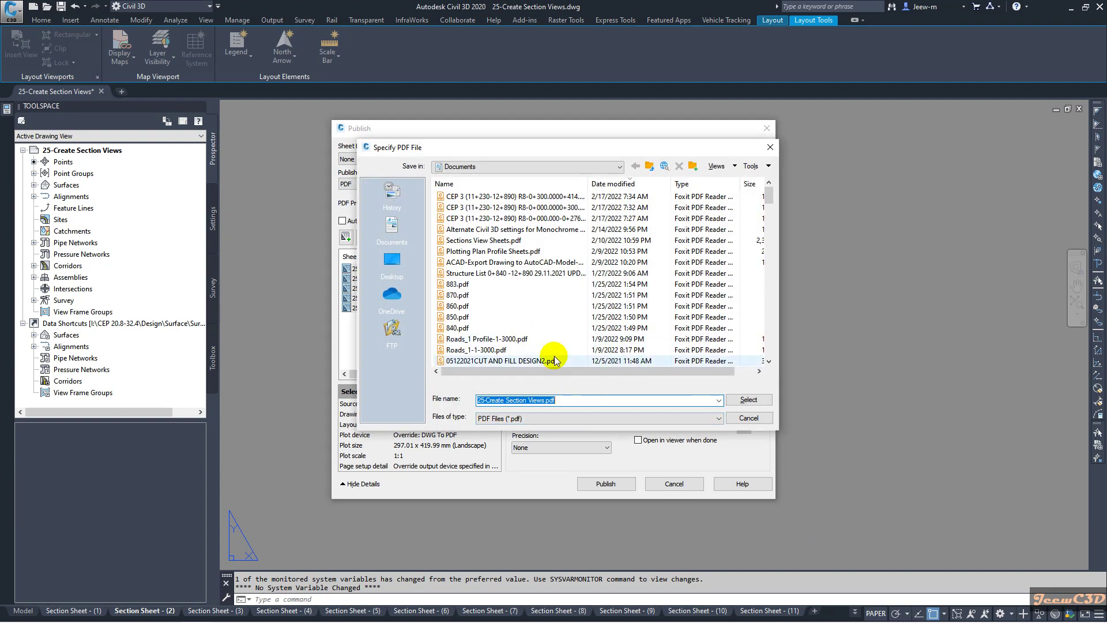
click(744, 402)
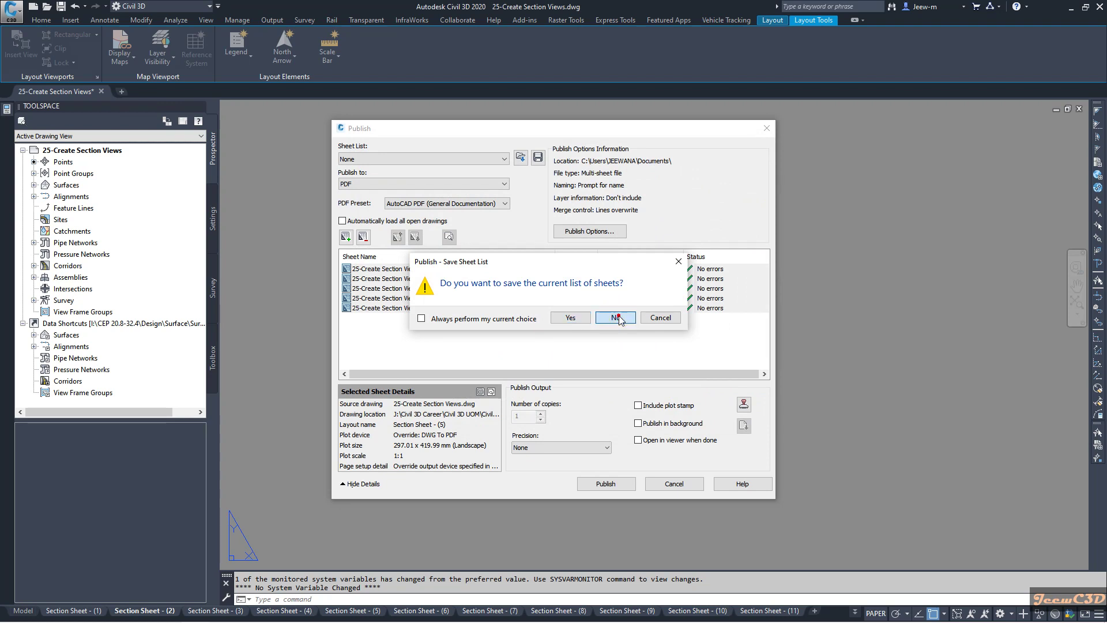
click(617, 318)
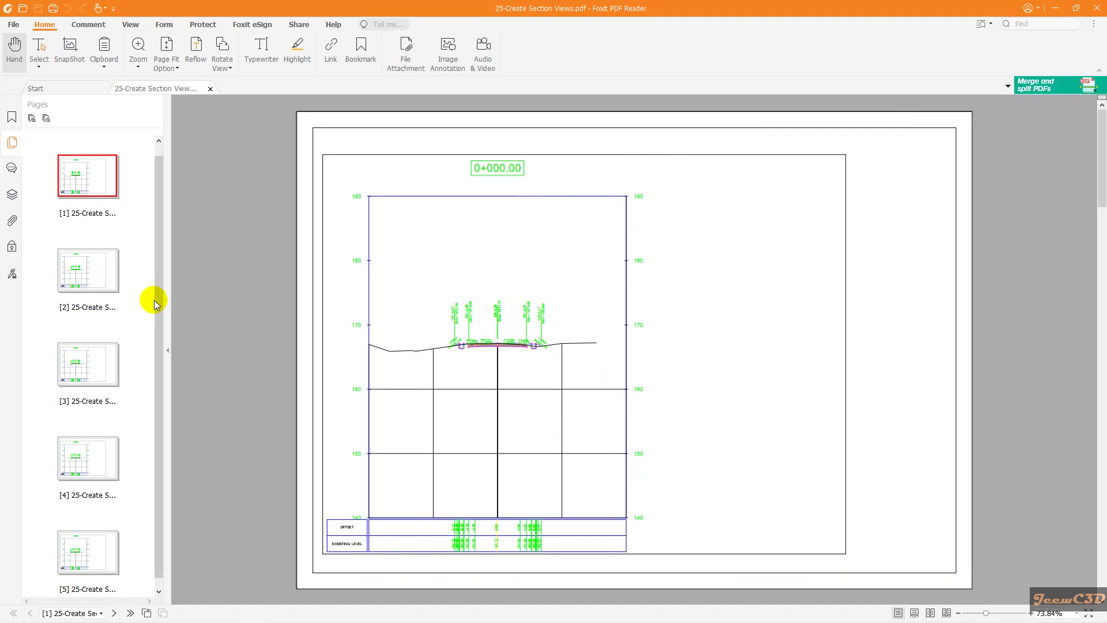
Step: Examine the cross sections on the five pages of the published PDF in Foxit PDF Reader
click(104, 273)
click(101, 377)
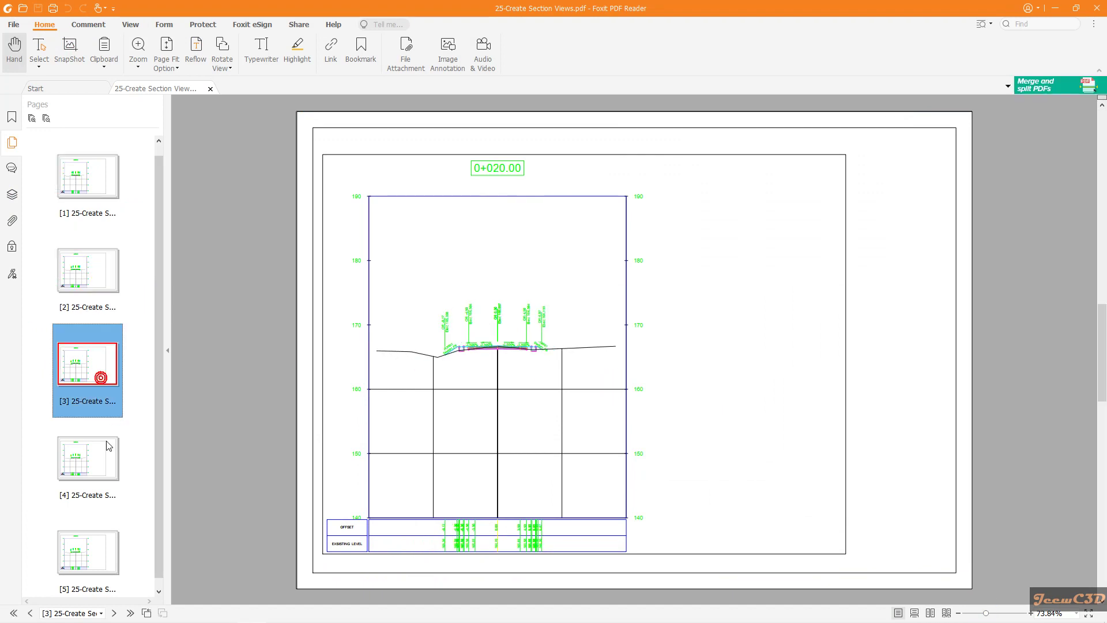
click(102, 468)
click(92, 538)
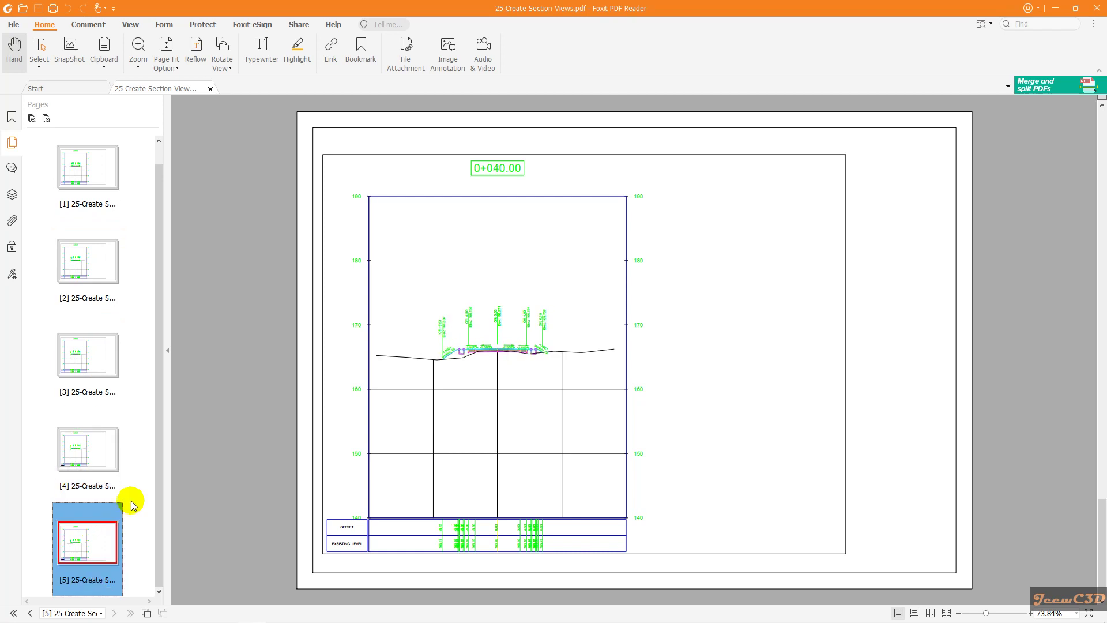
click(103, 453)
click(105, 361)
click(97, 270)
click(102, 199)
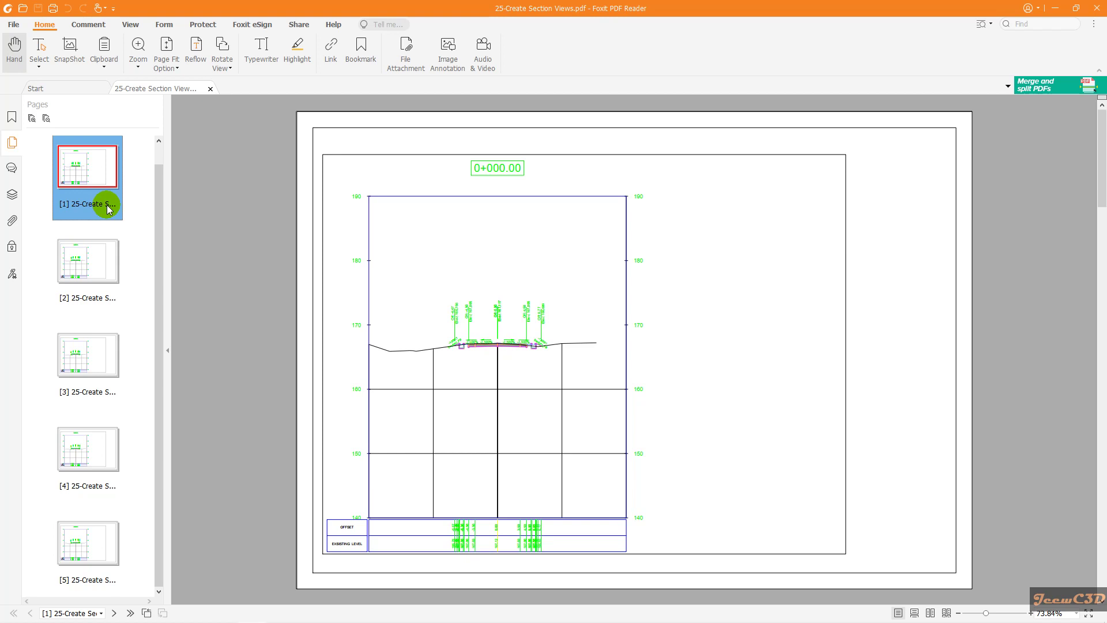
click(92, 255)
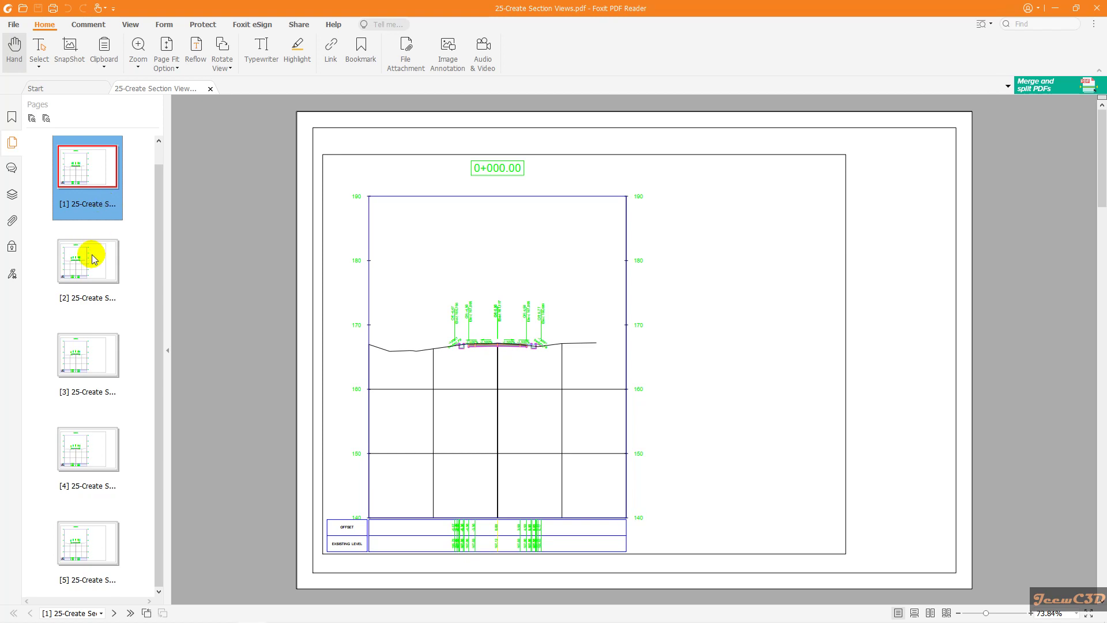
click(95, 364)
click(99, 455)
click(96, 522)
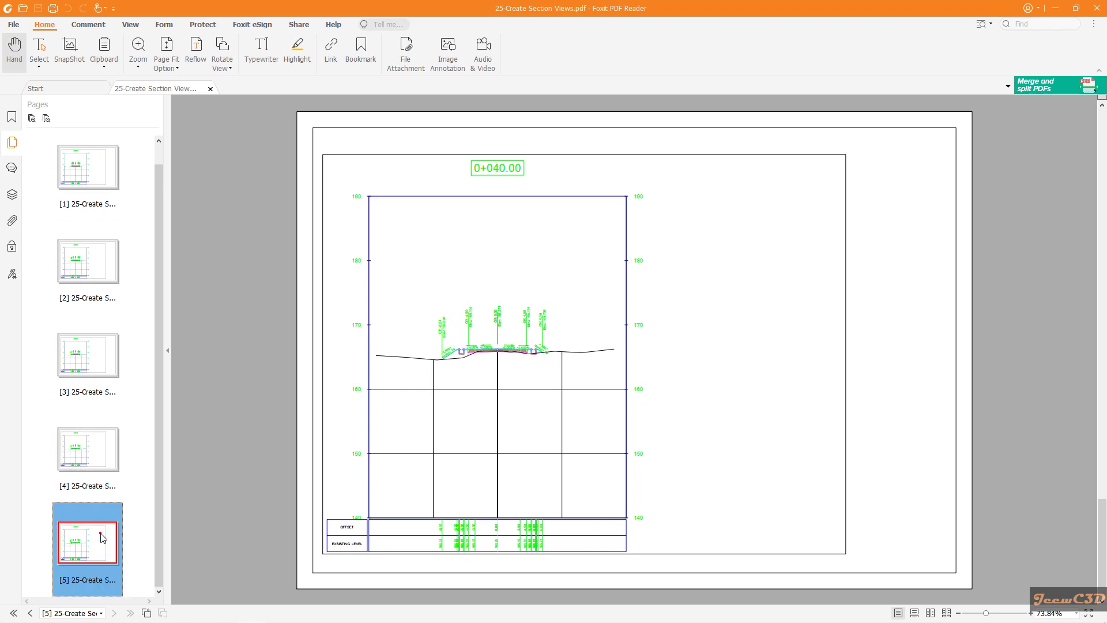